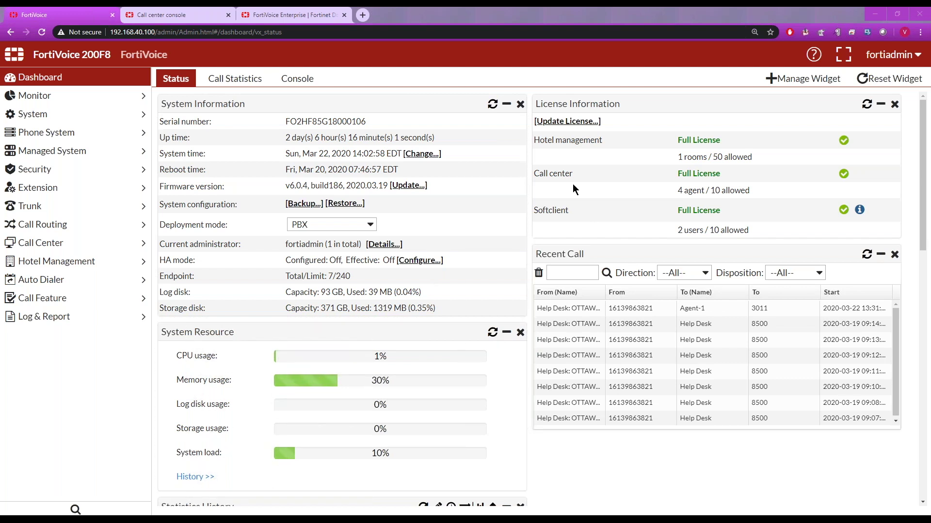
Open the call center configuration and review its skill sets, skill levels and reason codes.
left_click_drag(572, 104, 572, 104)
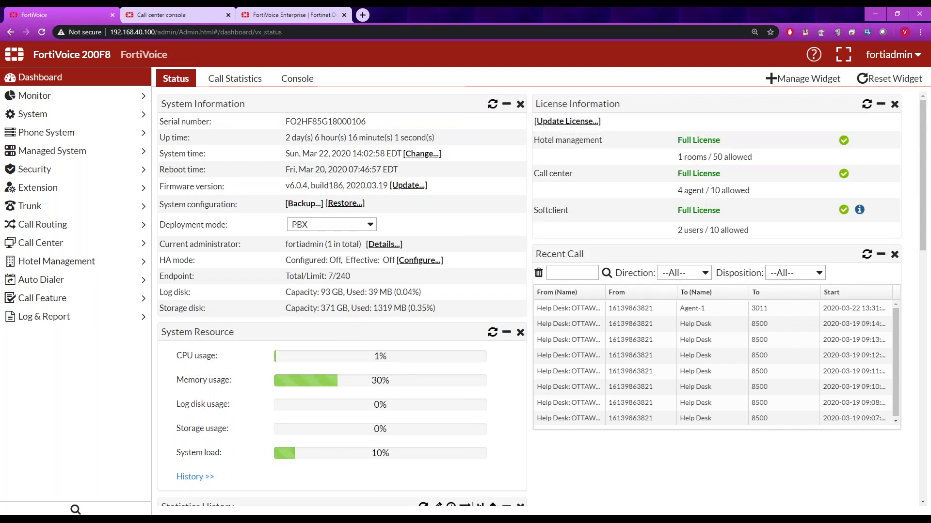
left_click(142, 245)
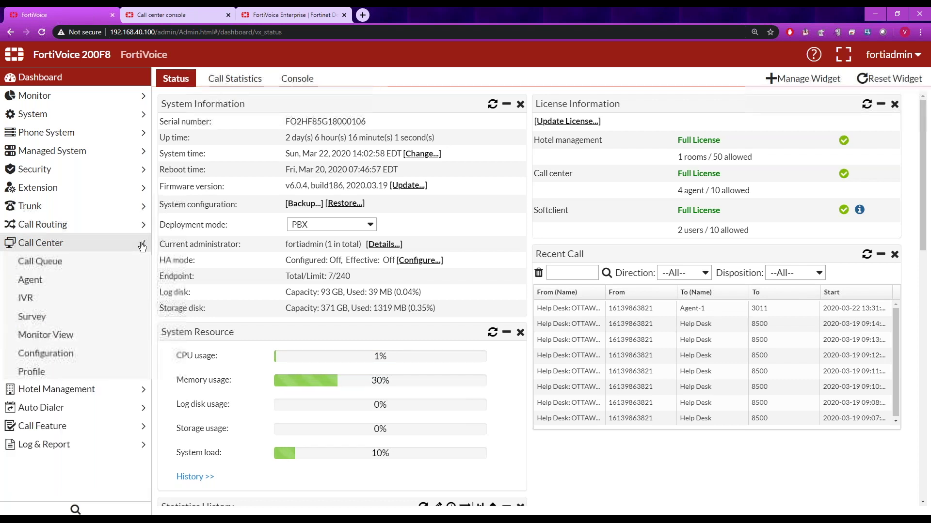
left_click(142, 244)
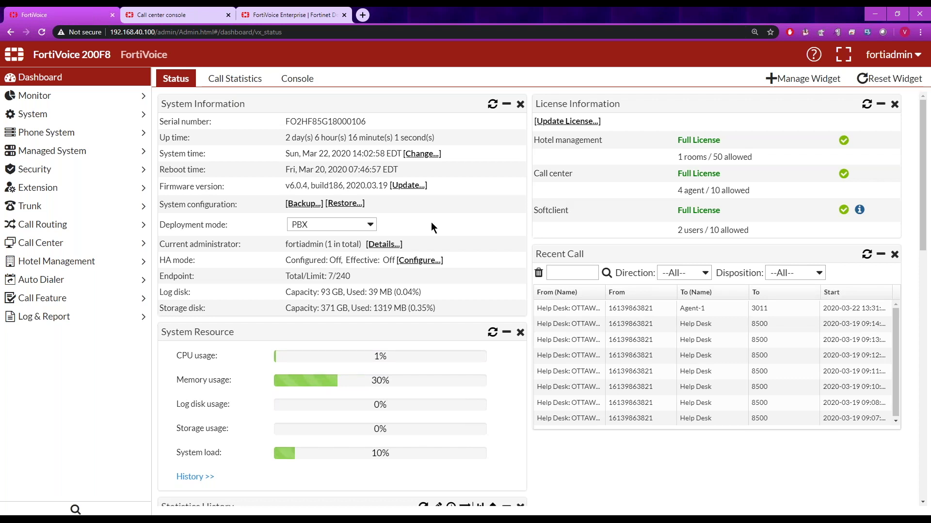
left_click(141, 244)
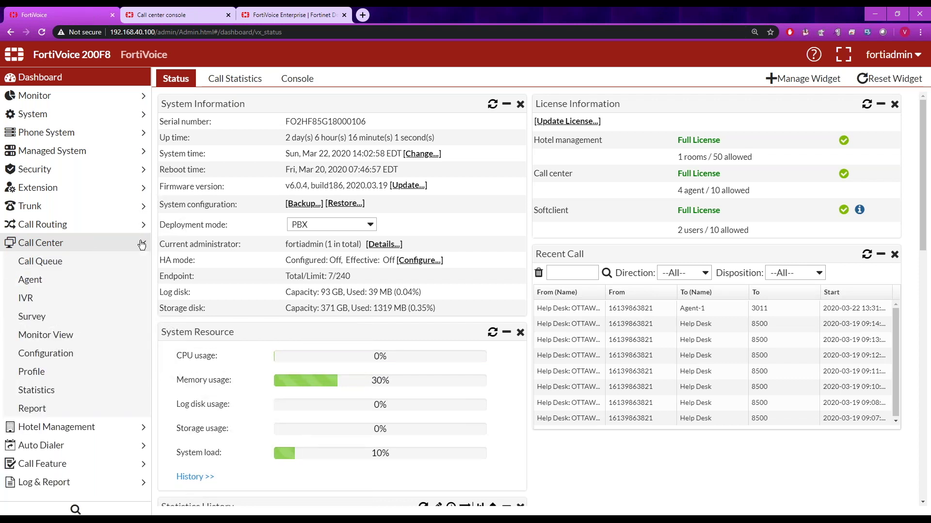
left_click(61, 355)
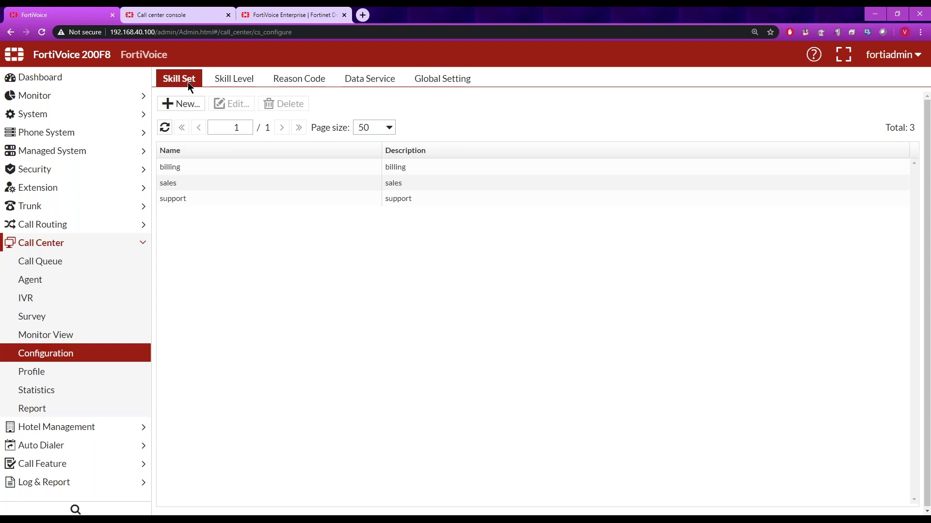
left_click(233, 82)
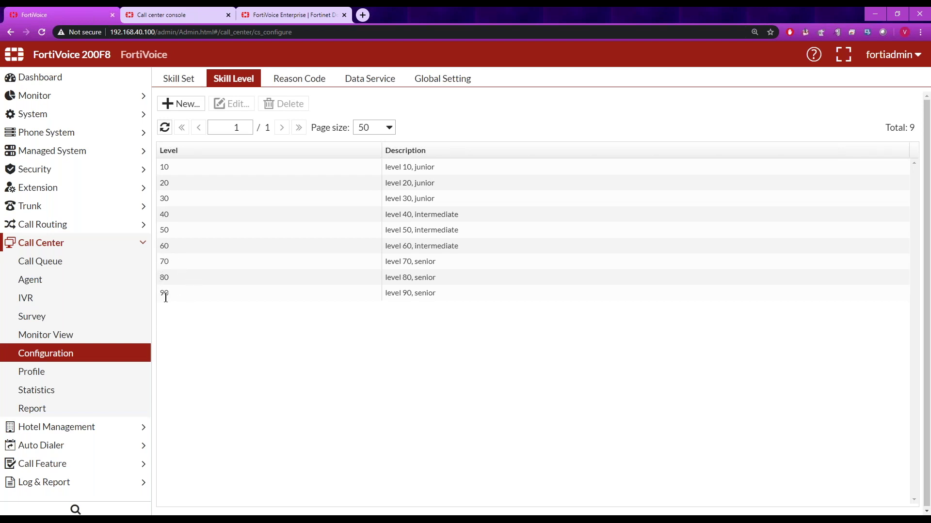
left_click(296, 81)
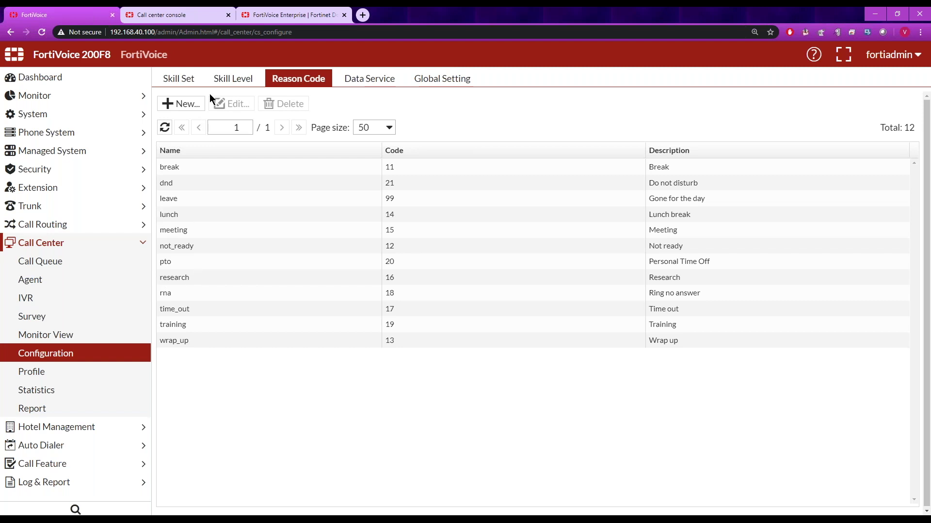
Go over the skill set and skill level lists again, ending on the reason codes.
left_click(189, 84)
left_click(233, 78)
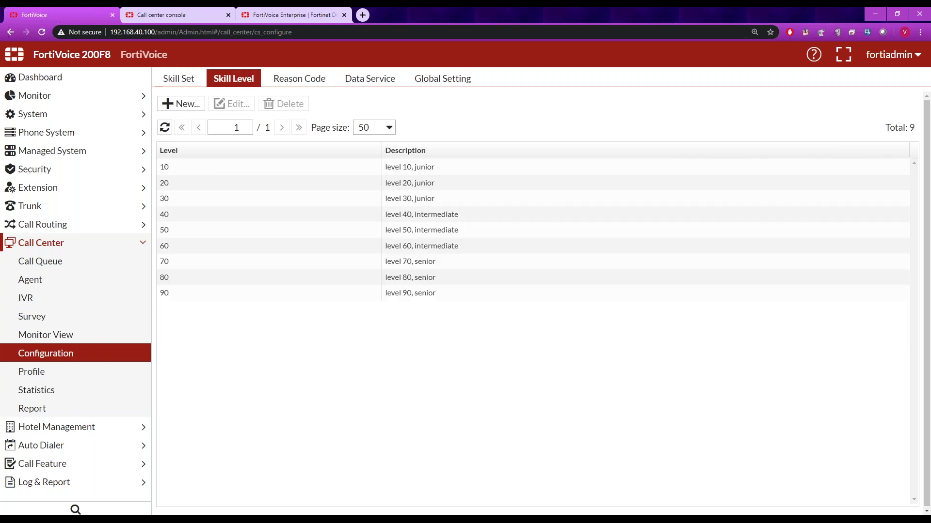
left_click(293, 80)
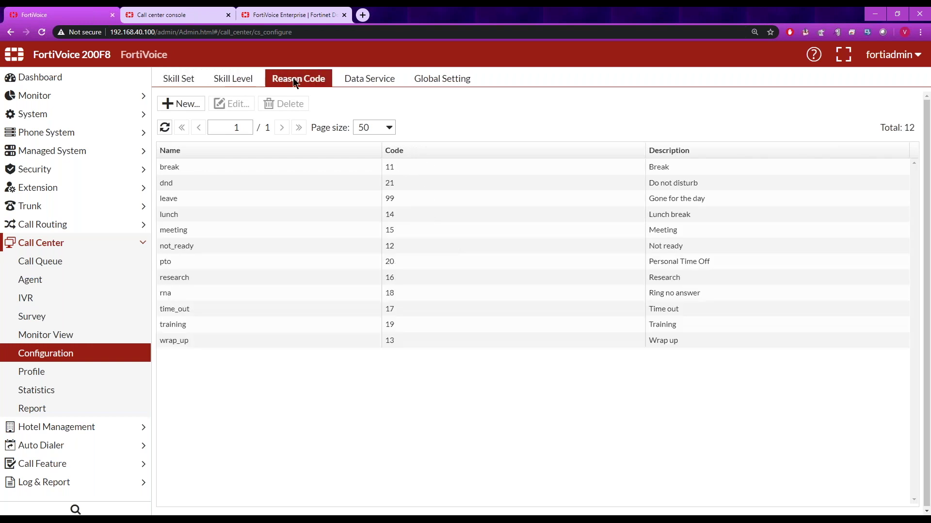
left_click(241, 79)
left_click(182, 83)
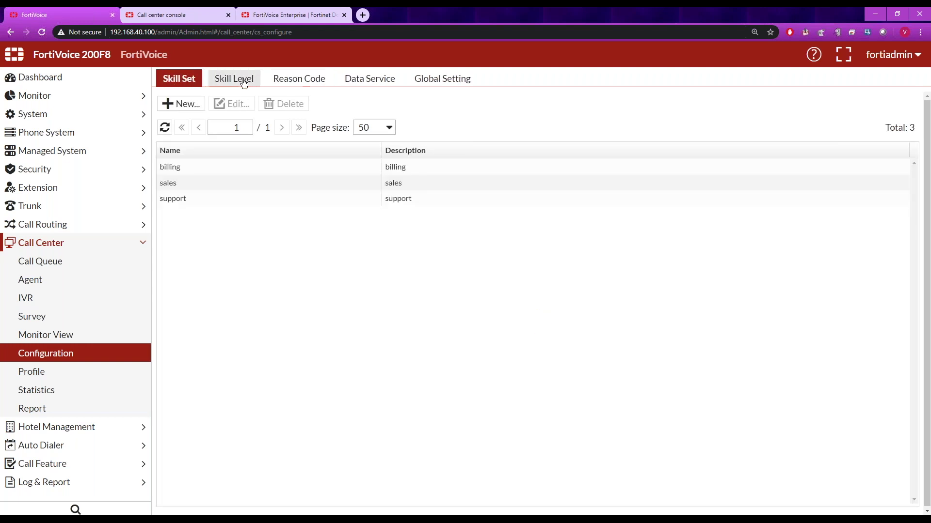
left_click(299, 80)
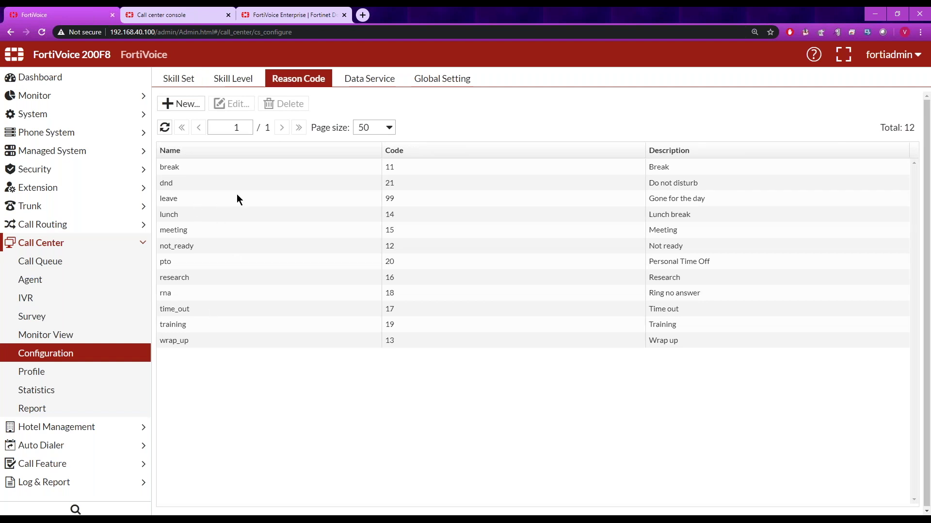
Examine the call center data service options with the service switched on, and the global caller priority settings.
left_click(375, 84)
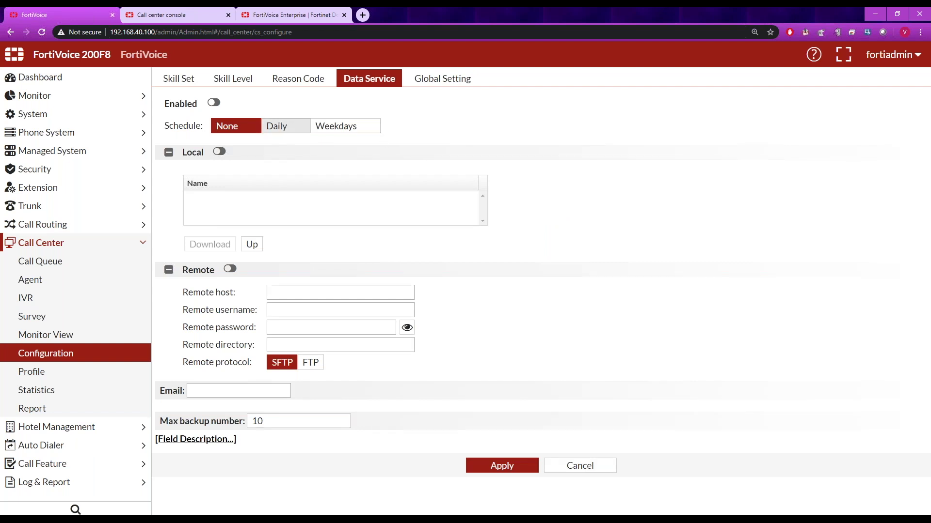
left_click(214, 103)
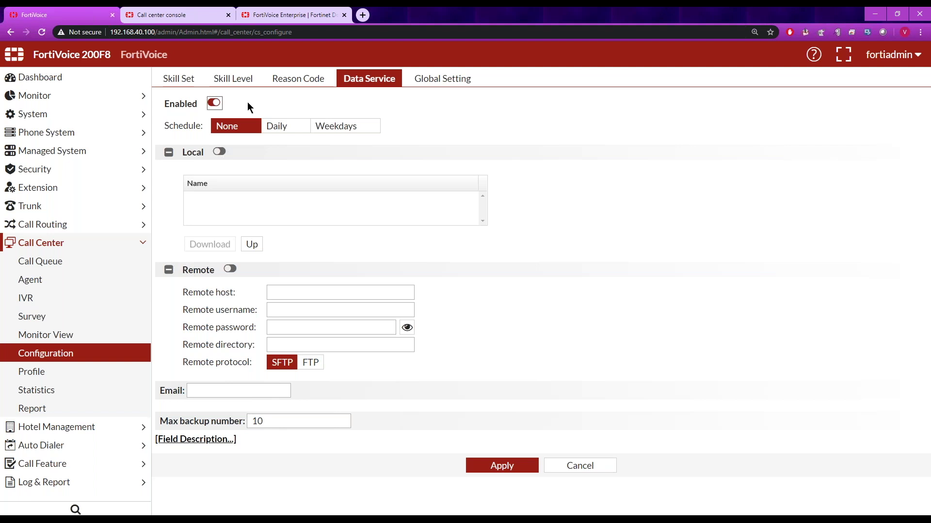
left_click(447, 82)
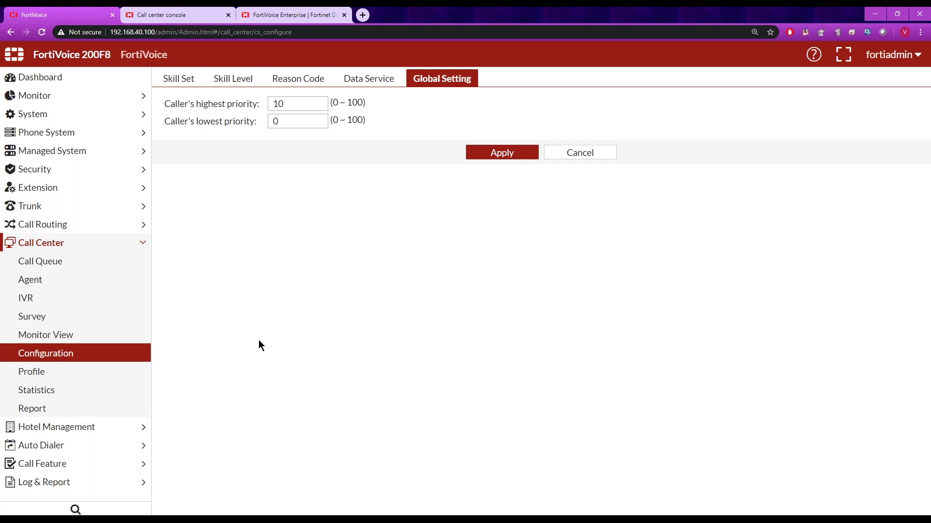
Open the manager call center profile and examine its agent settings, including the ring no answer choices.
left_click(41, 378)
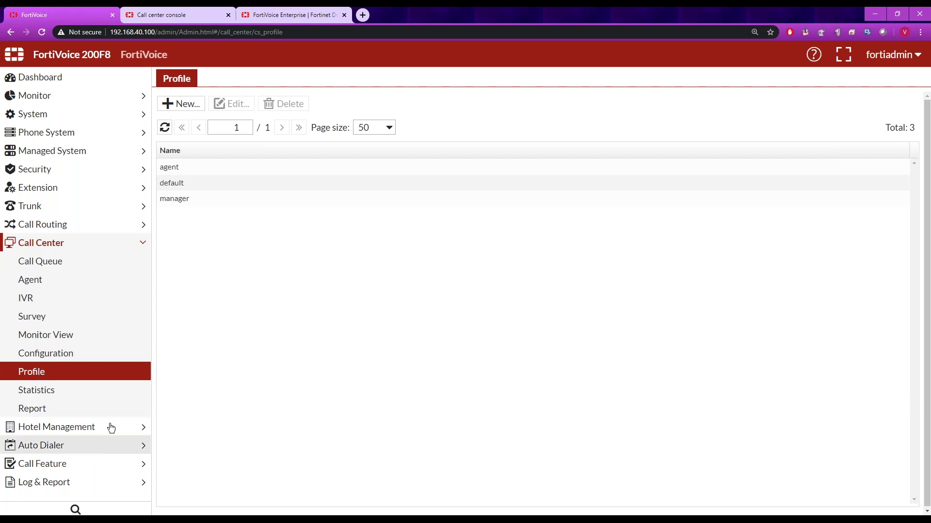
double_click(173, 199)
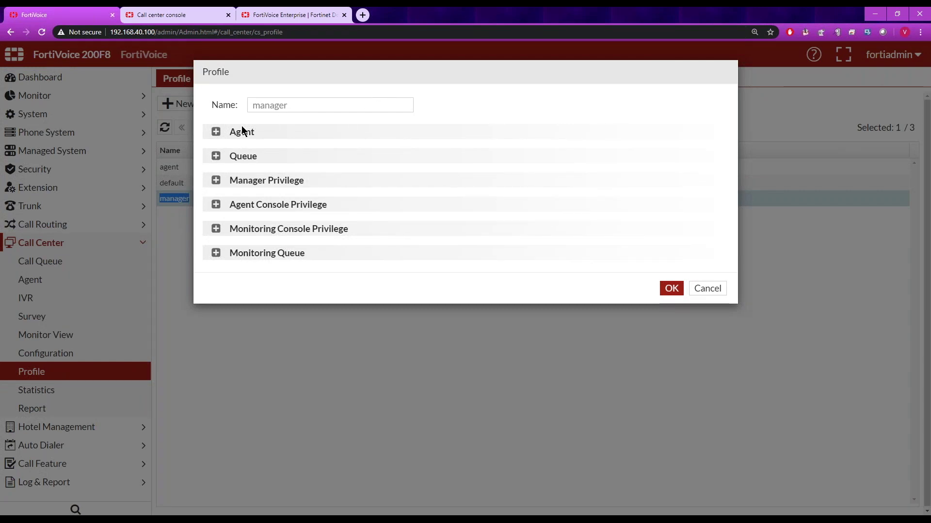
left_click(216, 133)
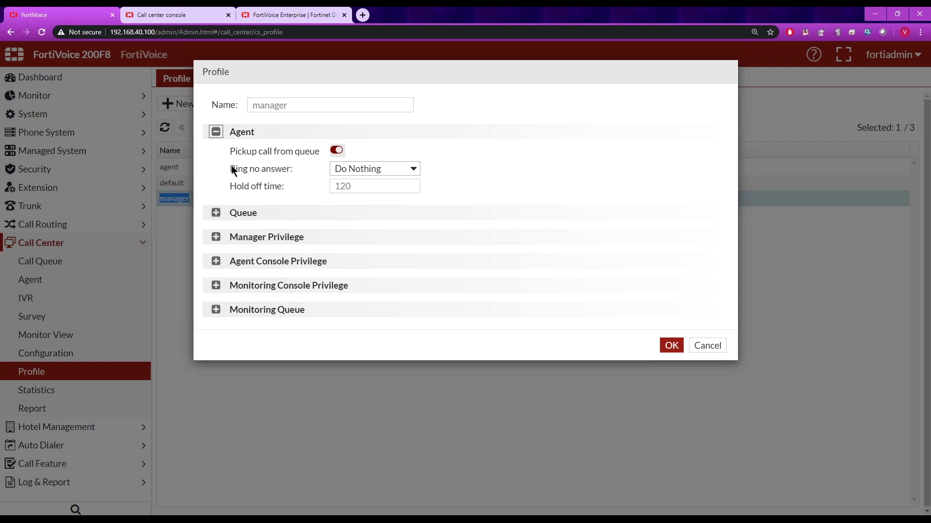
left_click(415, 170)
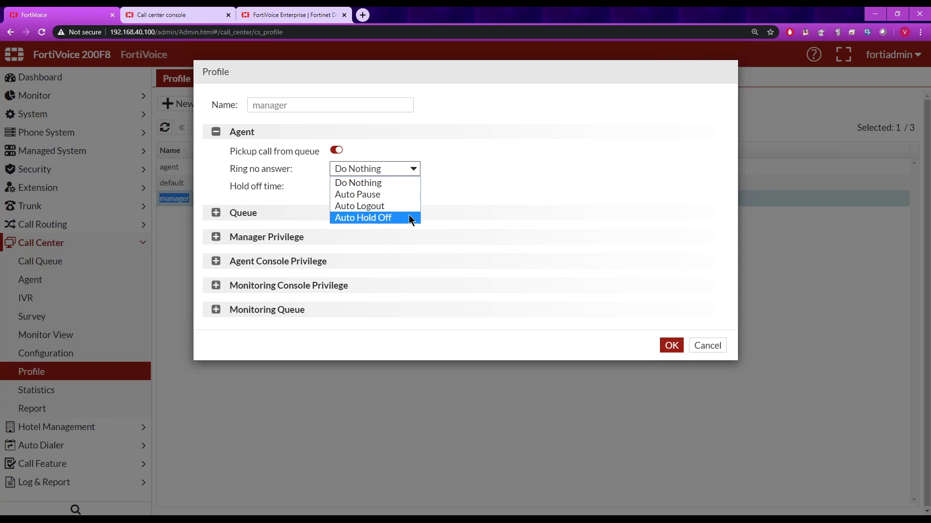
left_click(463, 192)
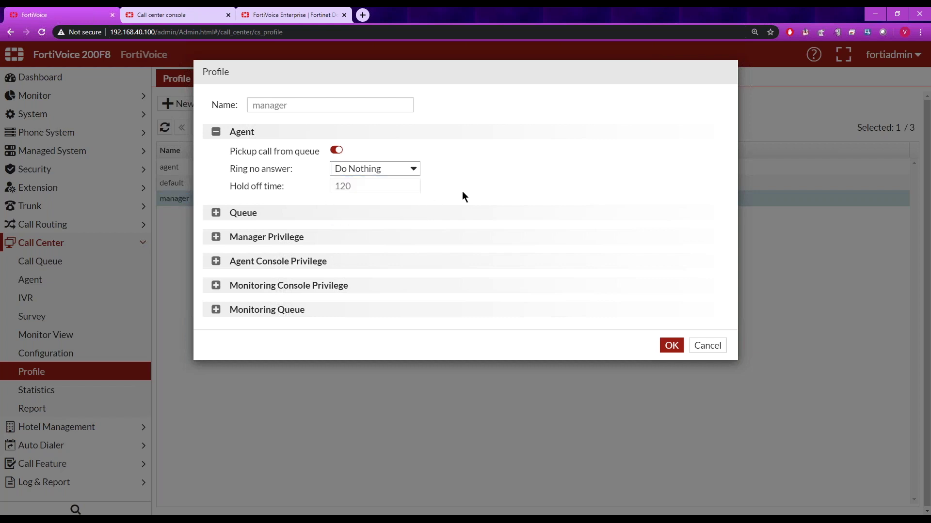
Review the manager profile's queue settings and its manager, agent console and monitoring console privileges.
left_click(216, 213)
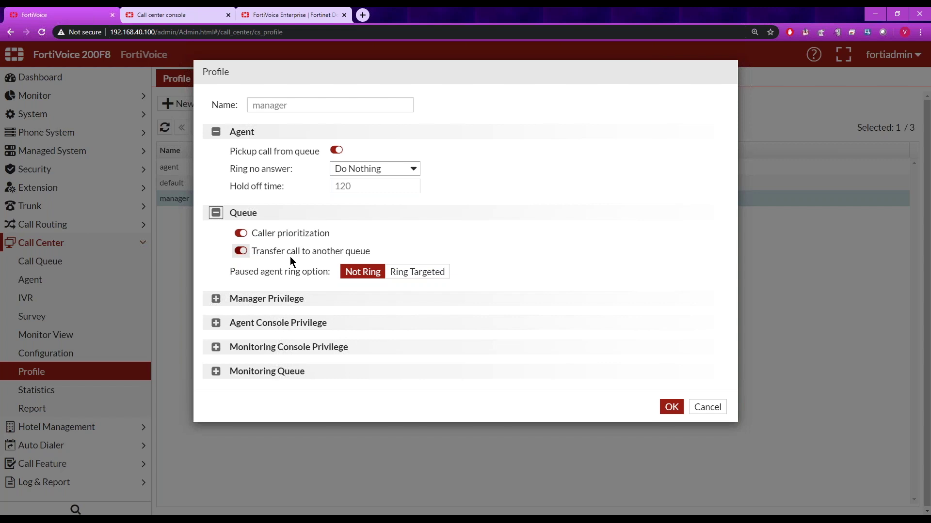
left_click(216, 299)
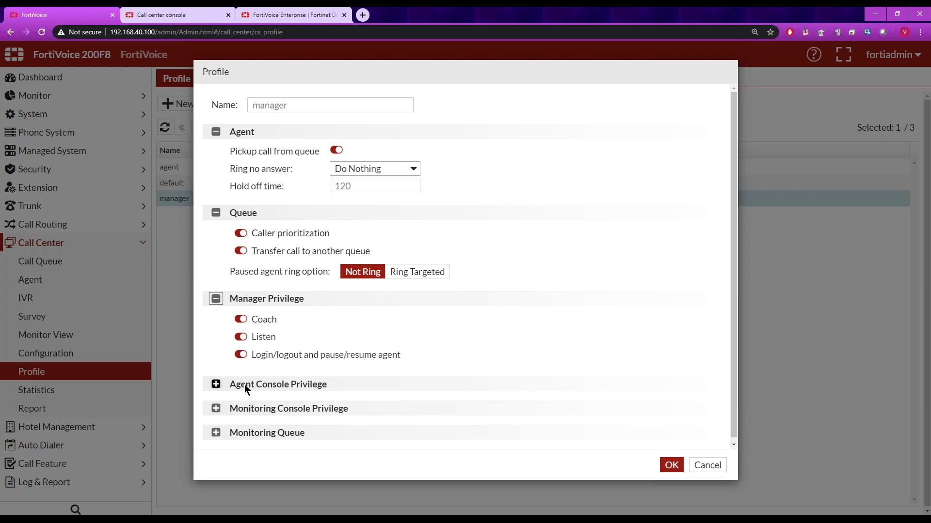
left_click(237, 337)
left_click(216, 385)
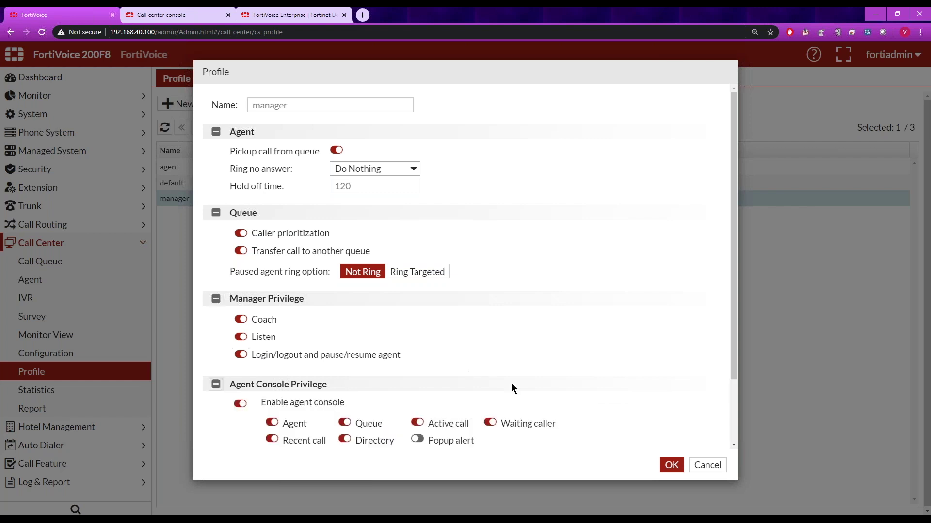
left_click_drag(732, 269, 736, 353)
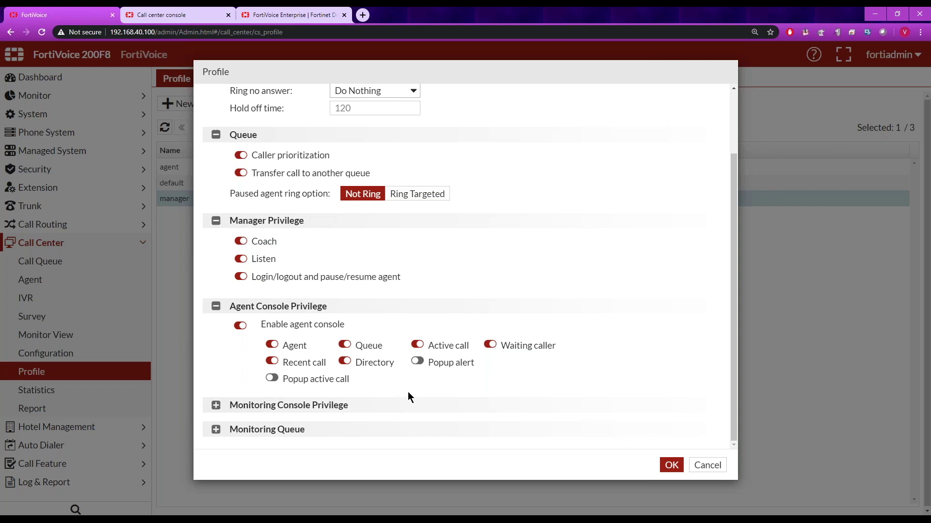
left_click(216, 406)
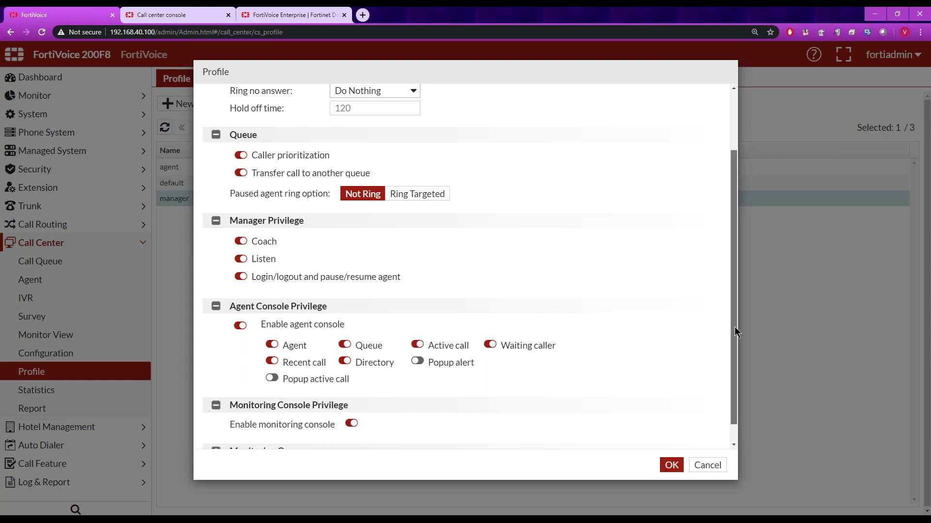
left_click_drag(734, 327, 734, 354)
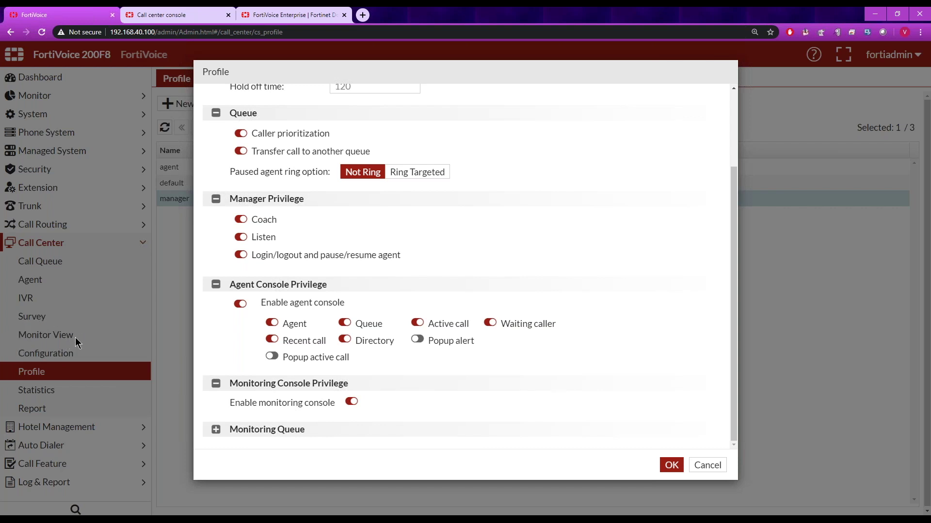
Examine the manager profile's monitoring queue options, including the Selected choice, and close the profile without saving.
left_click(216, 430)
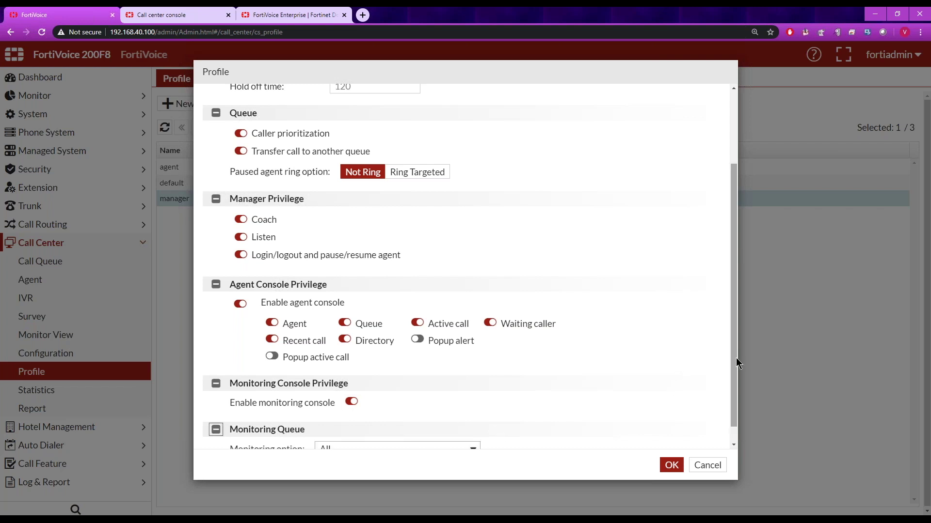
left_click_drag(736, 360, 731, 393)
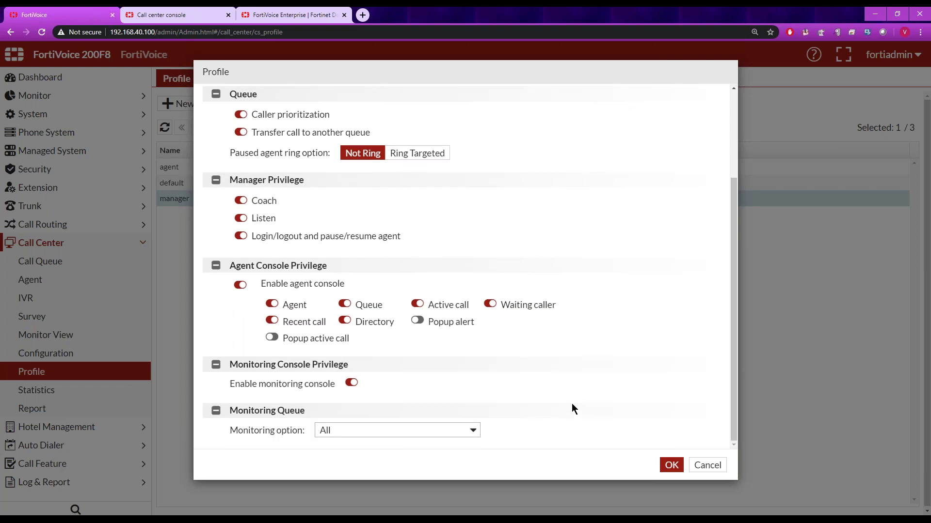
left_click(476, 431)
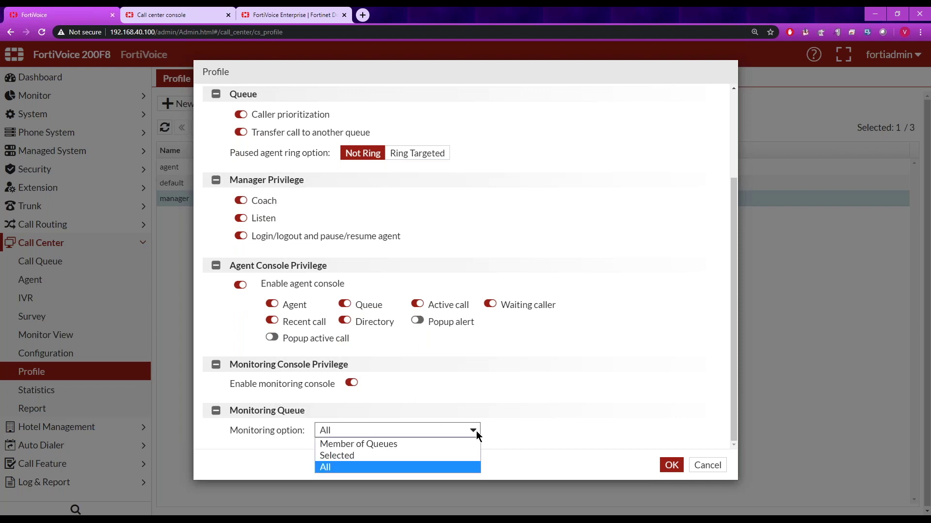
left_click(423, 456)
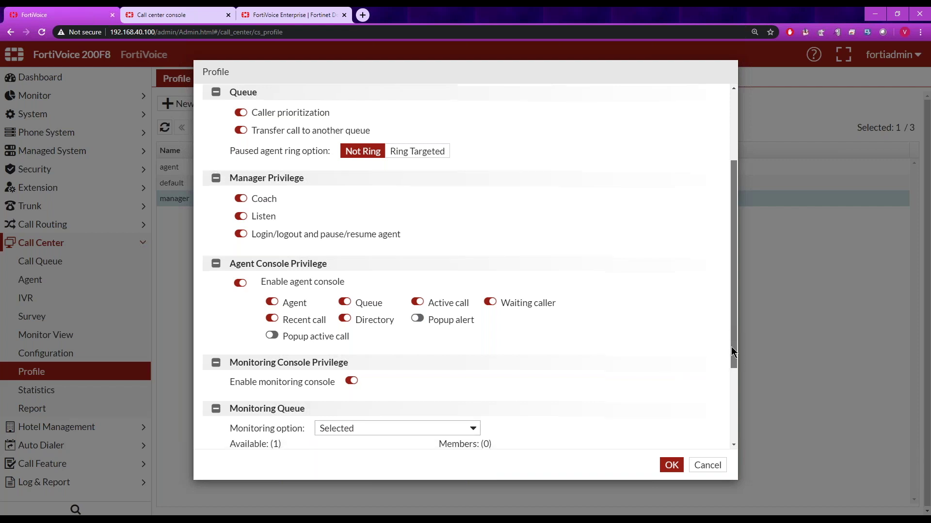
left_click_drag(731, 347, 727, 403)
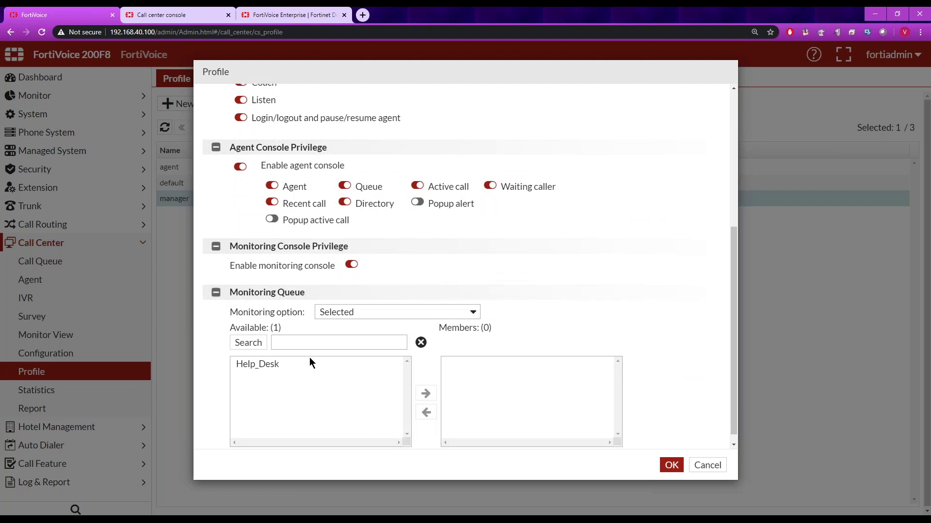
left_click(402, 313)
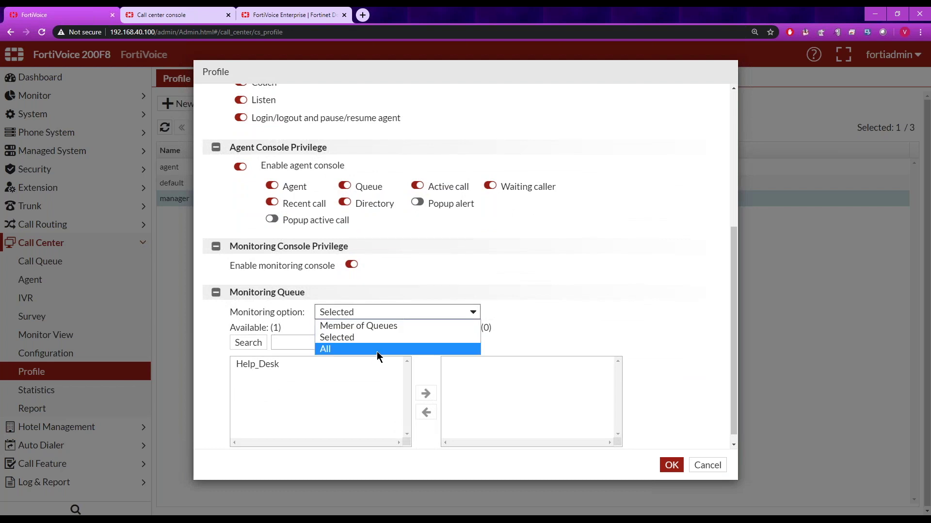
left_click(697, 418)
left_click(703, 466)
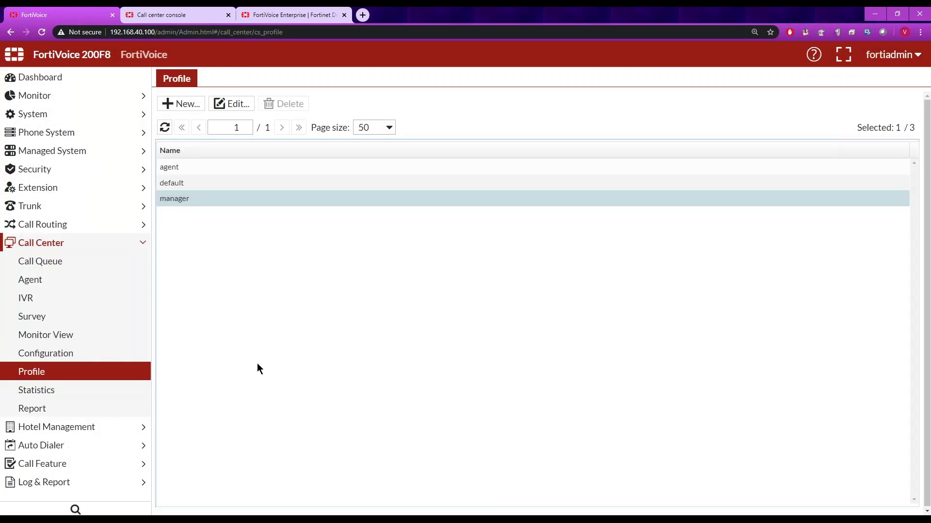
Revisit the call center configuration and profile lists, and open the list of call center agents.
left_click(64, 355)
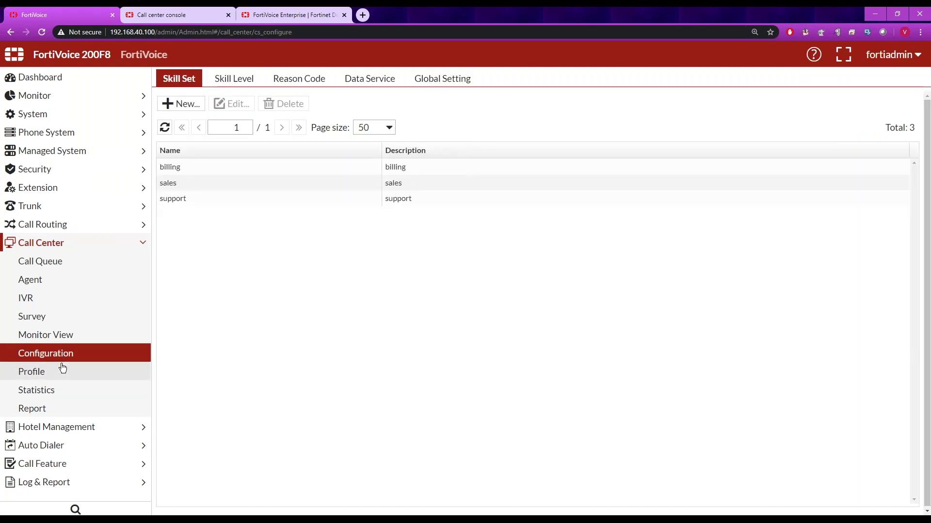
left_click(62, 369)
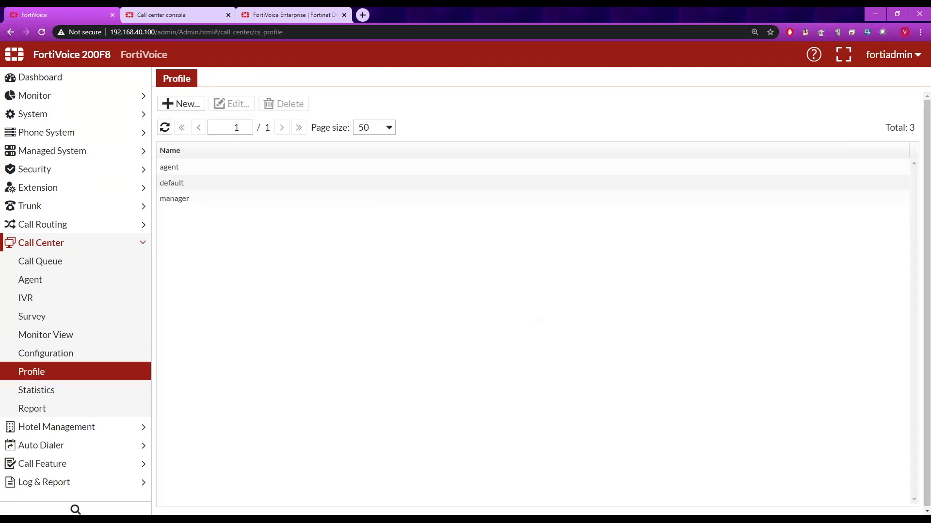
left_click(39, 285)
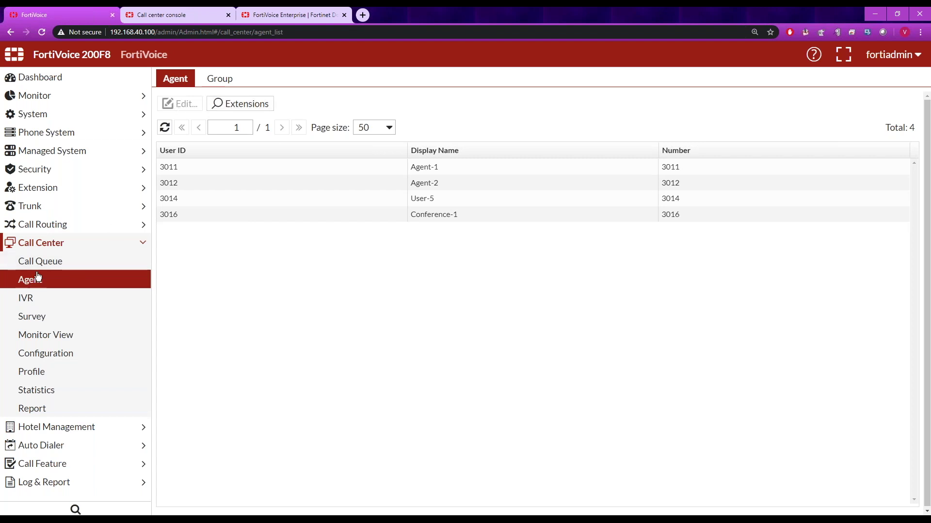
Open the extensions list and bring up the call center agent settings of IP extension 3012.
left_click(248, 104)
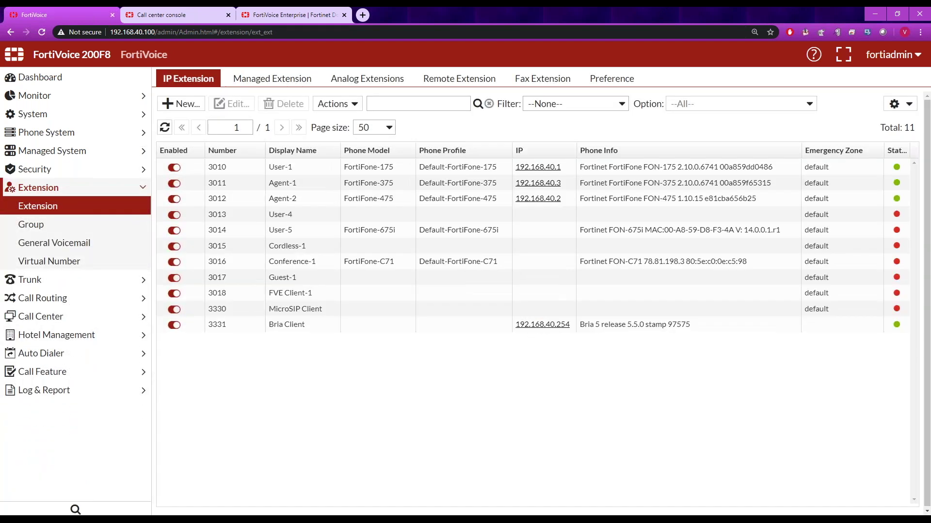
double_click(217, 198)
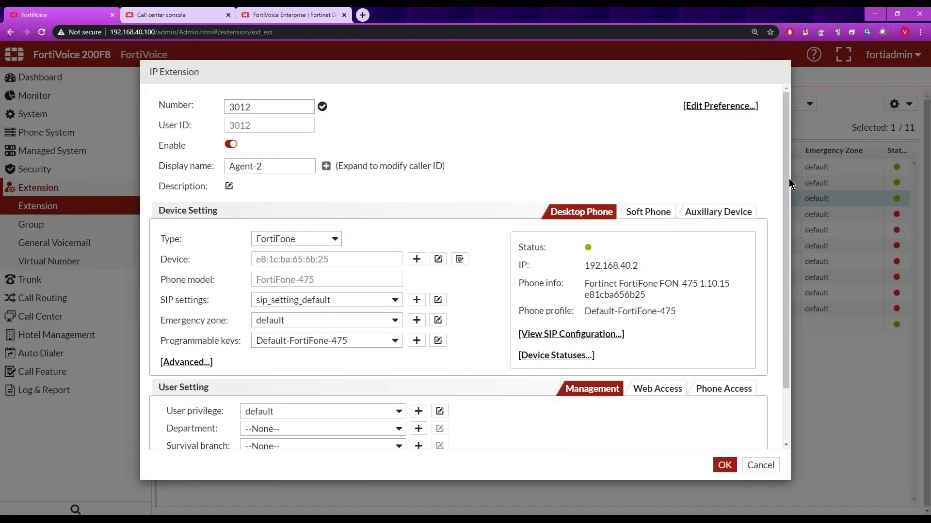
left_click_drag(787, 182, 795, 281)
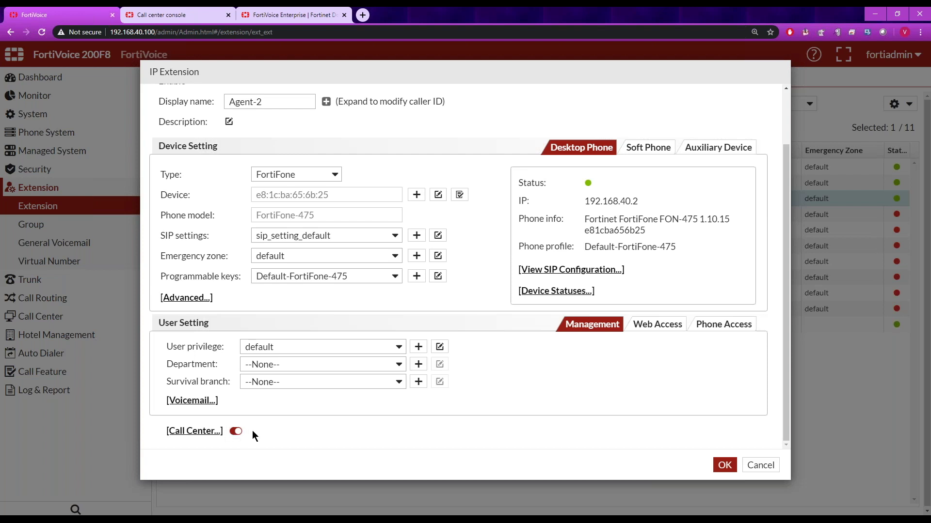
left_click(202, 433)
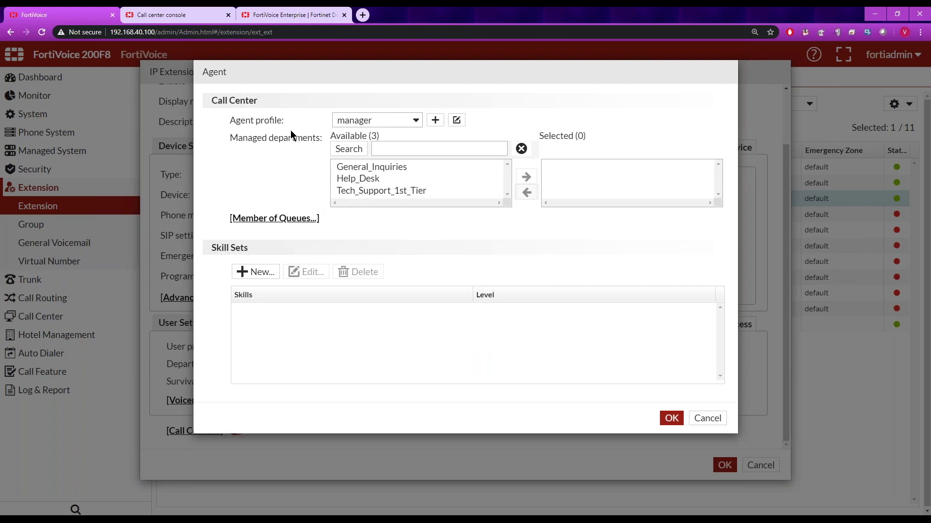
Review the extension's agent profile choices and its queue membership, closing the queue list without saving.
left_click(416, 121)
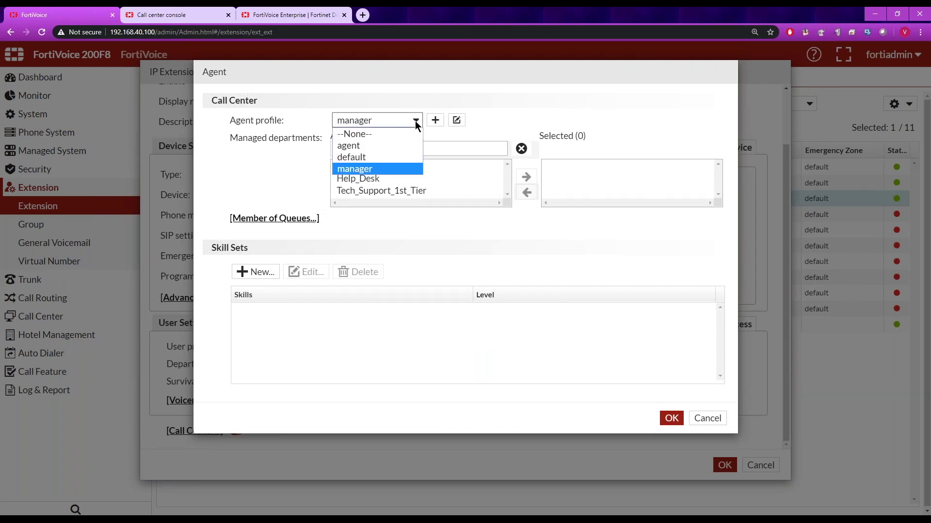
left_click(503, 105)
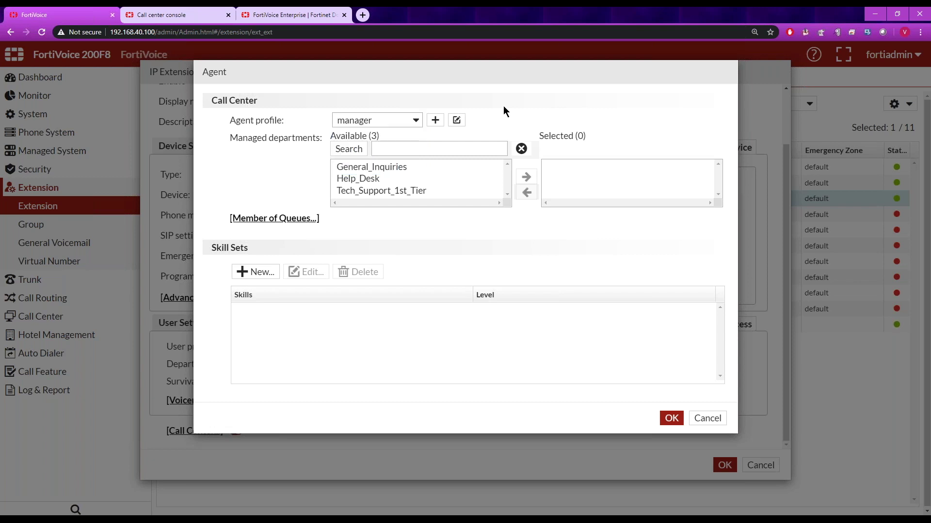
left_click(293, 219)
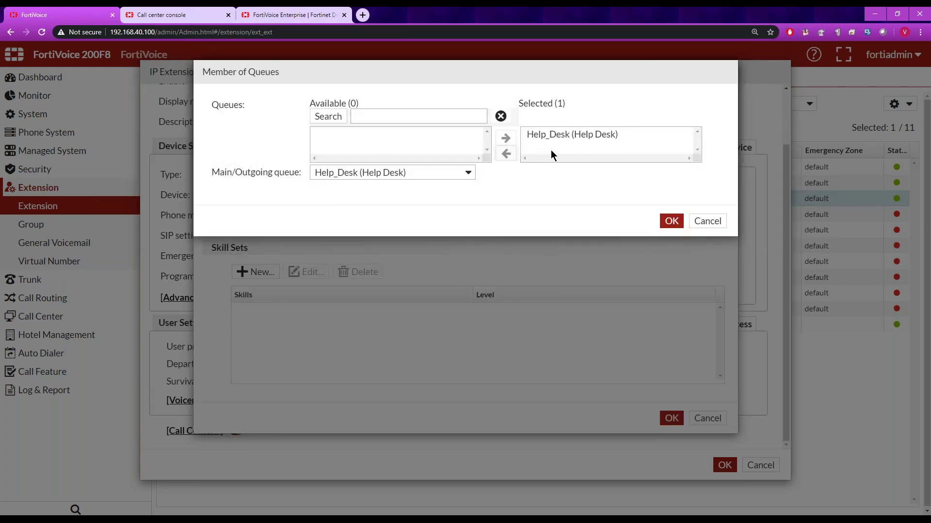
left_click(708, 222)
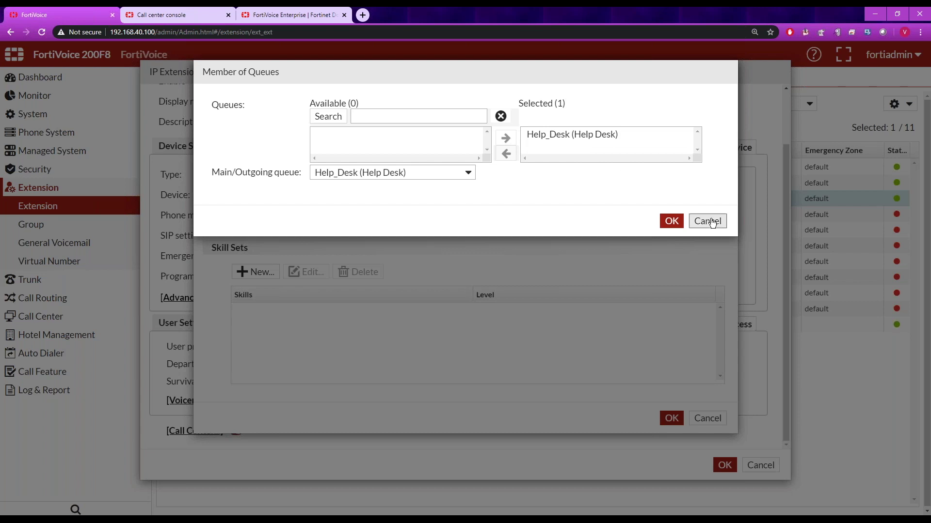
Examine the skill and level choices for a new agent skill set, cancel it, and close the extension without saving.
left_click(255, 272)
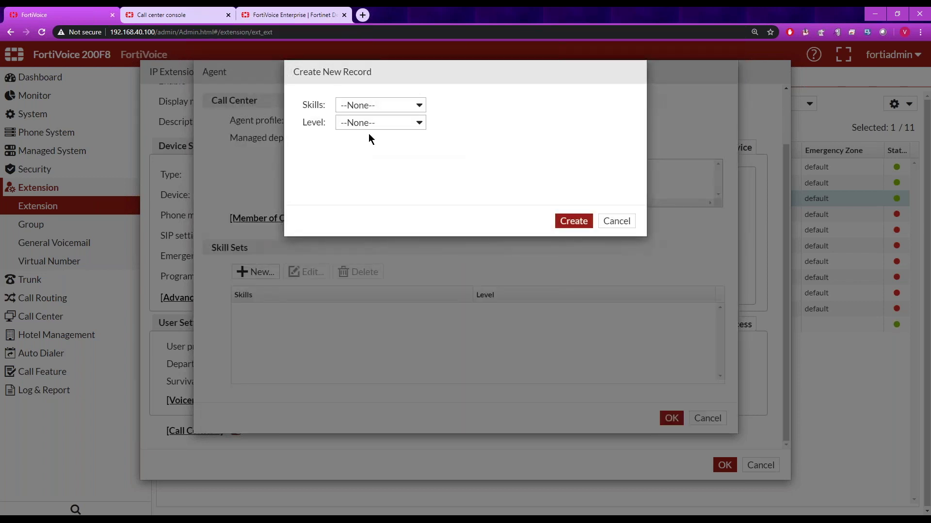
left_click(419, 107)
left_click(444, 110)
left_click(417, 124)
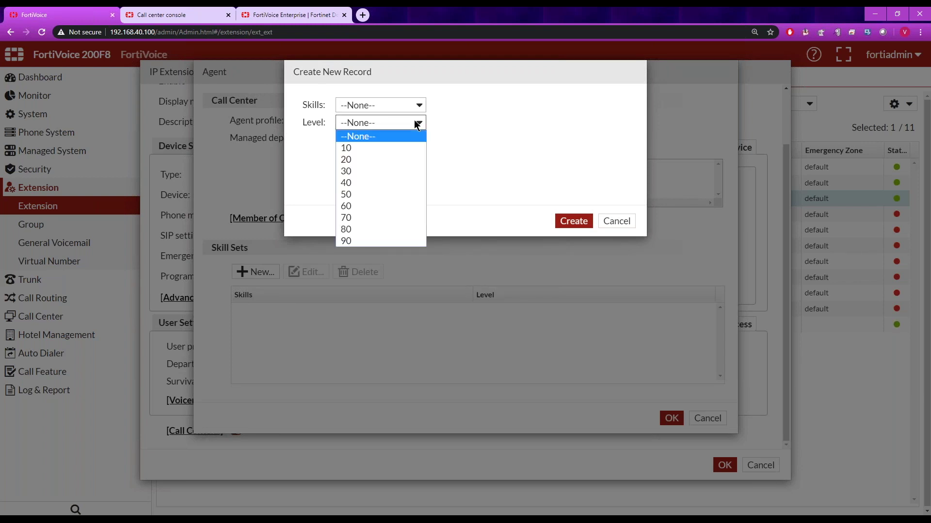
left_click(616, 220)
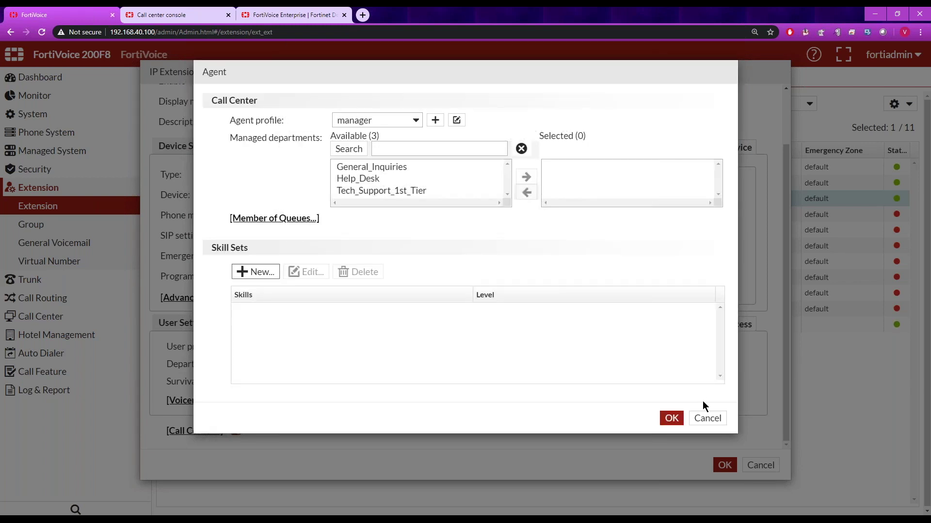
left_click(708, 419)
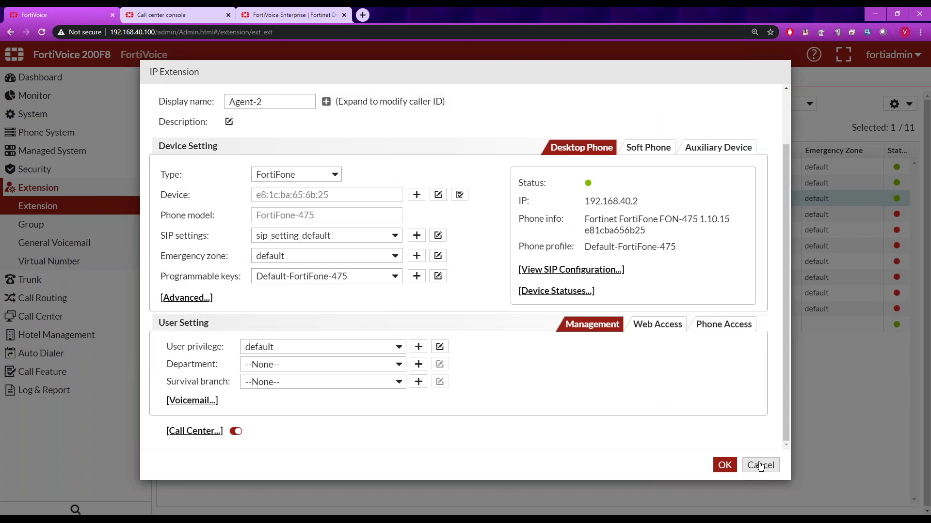
left_click(759, 466)
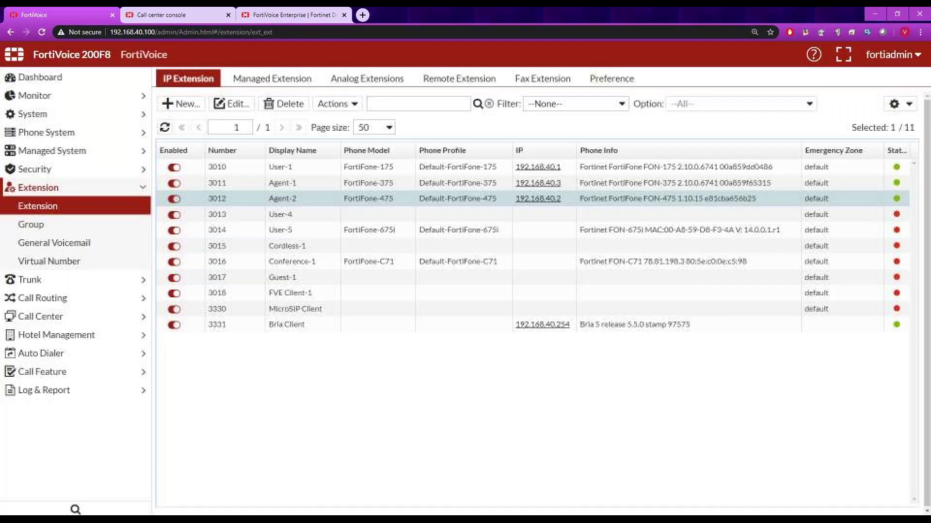
Open the Help_Desk call queue and examine its basic queue settings, including the maximum queue capacity.
left_click(132, 322)
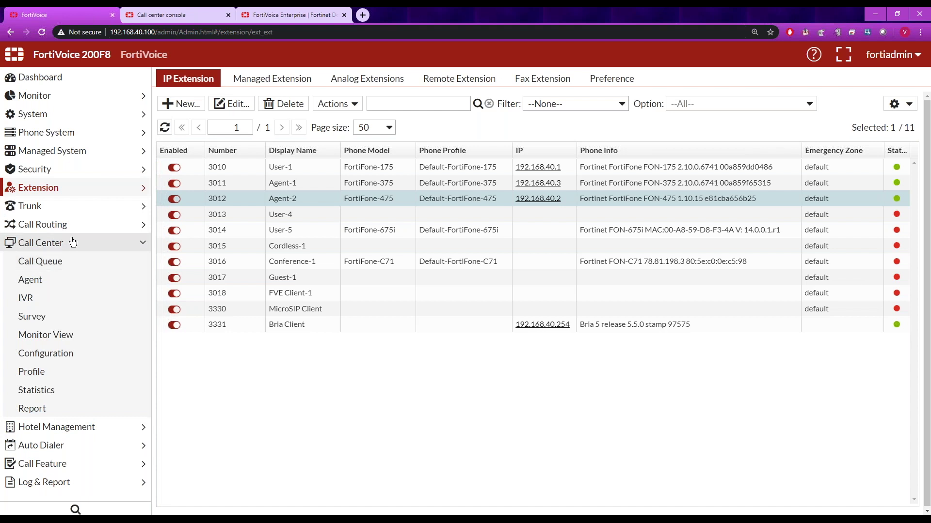
left_click(52, 263)
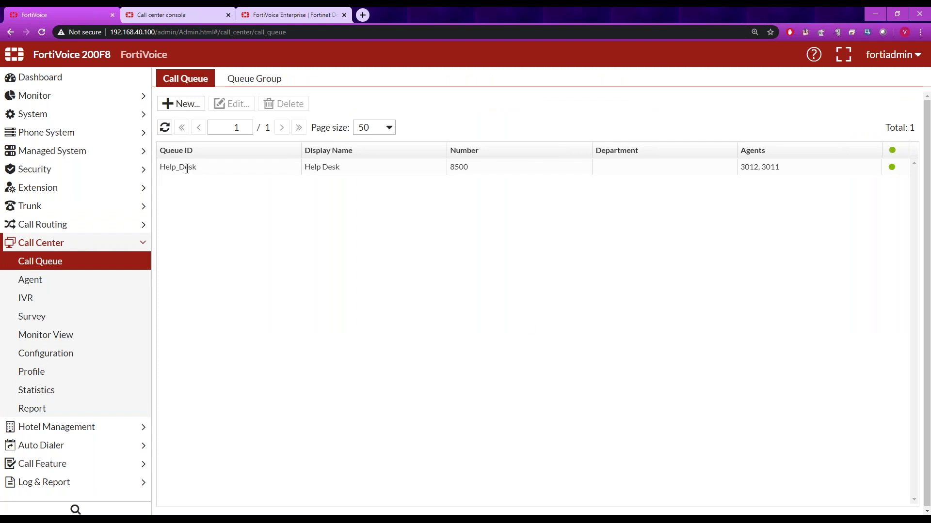
double_click(187, 168)
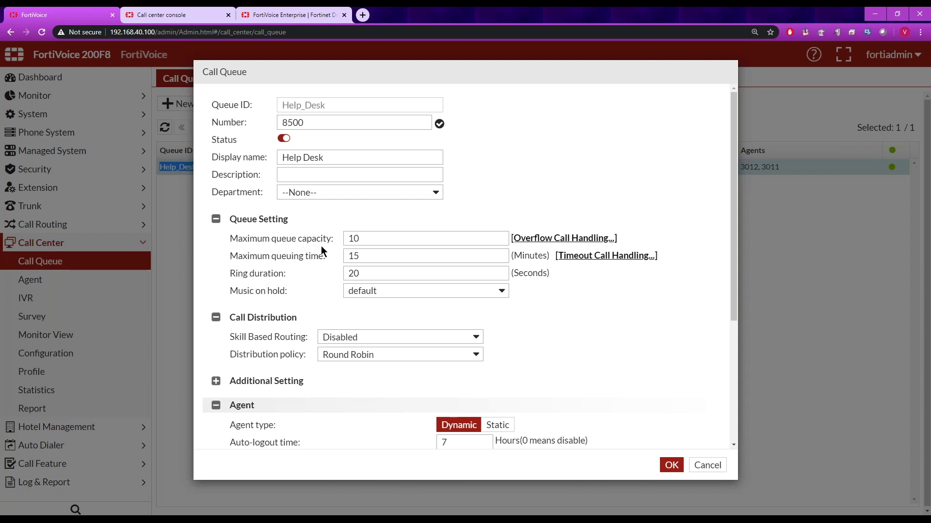
double_click(364, 243)
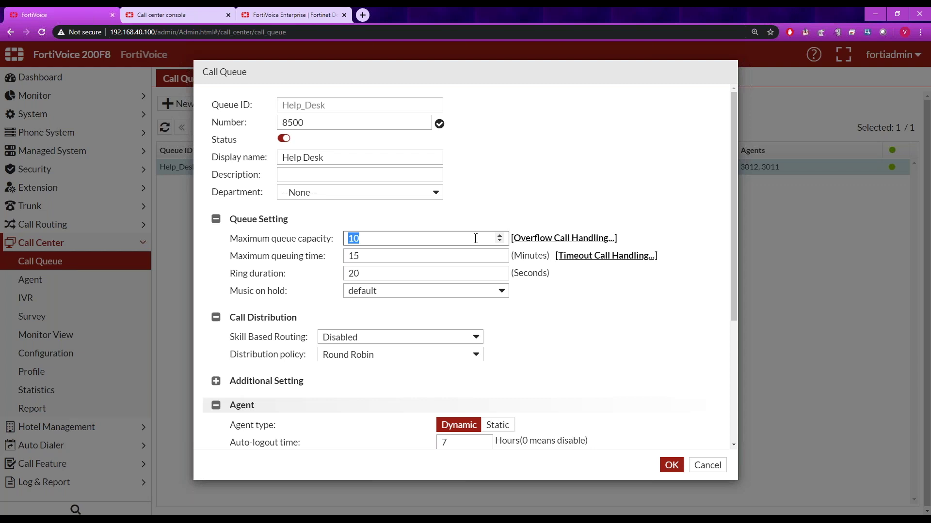
left_click(528, 219)
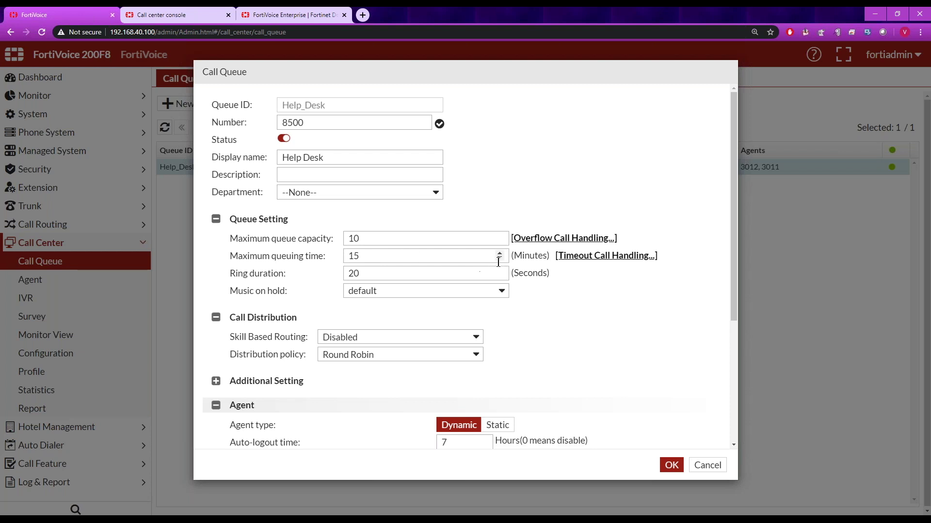
Examine the actions available for a new queue overflow call process and cancel out of overflow handling.
left_click(575, 239)
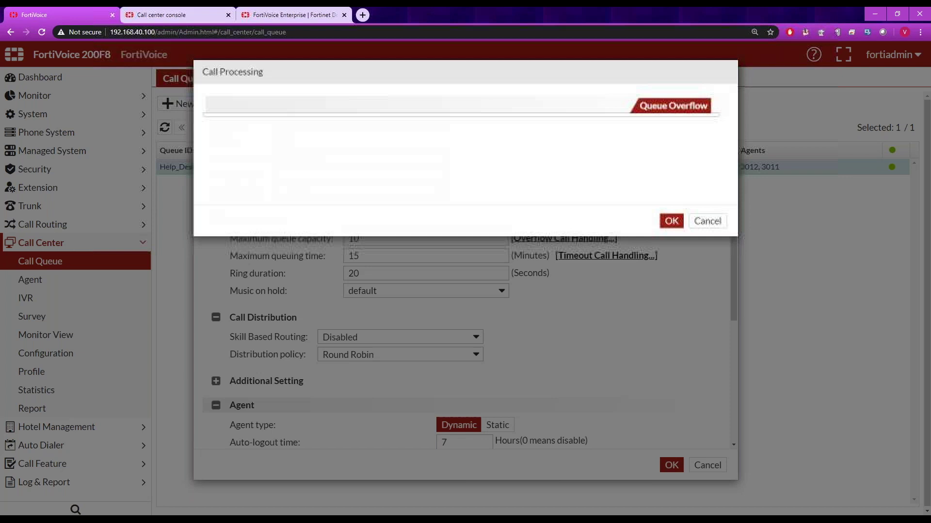
left_click(249, 129)
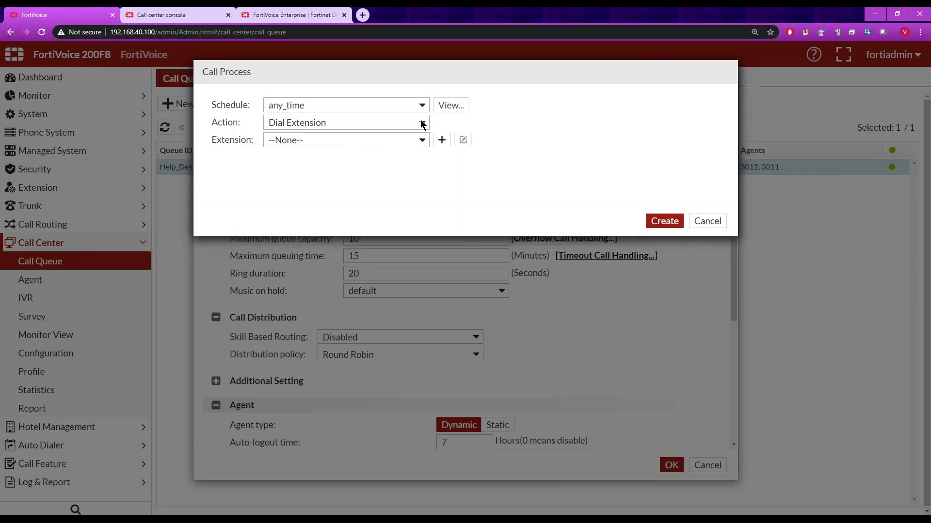
left_click(422, 124)
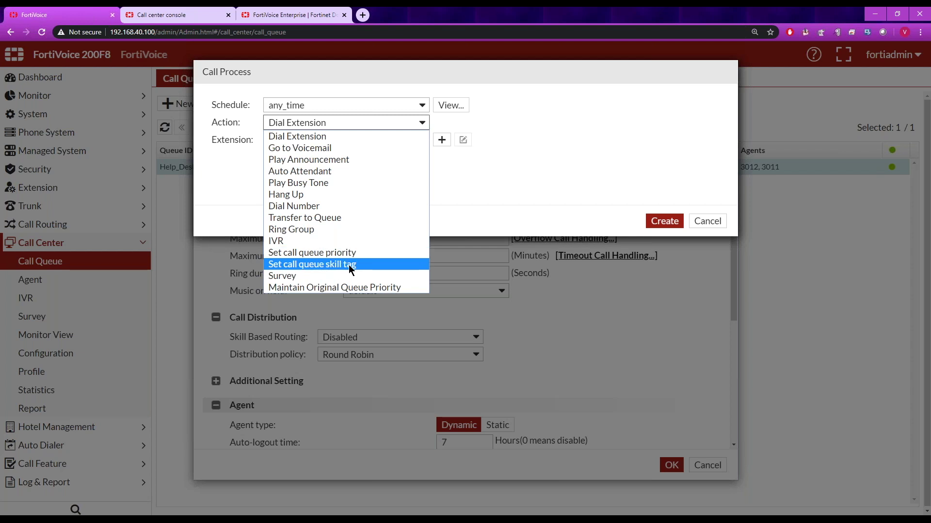
left_click(622, 181)
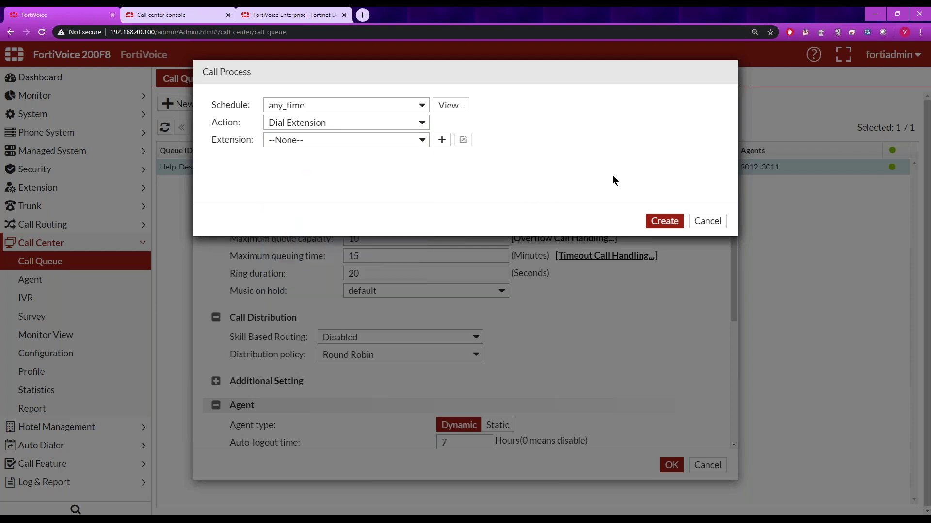
left_click(707, 221)
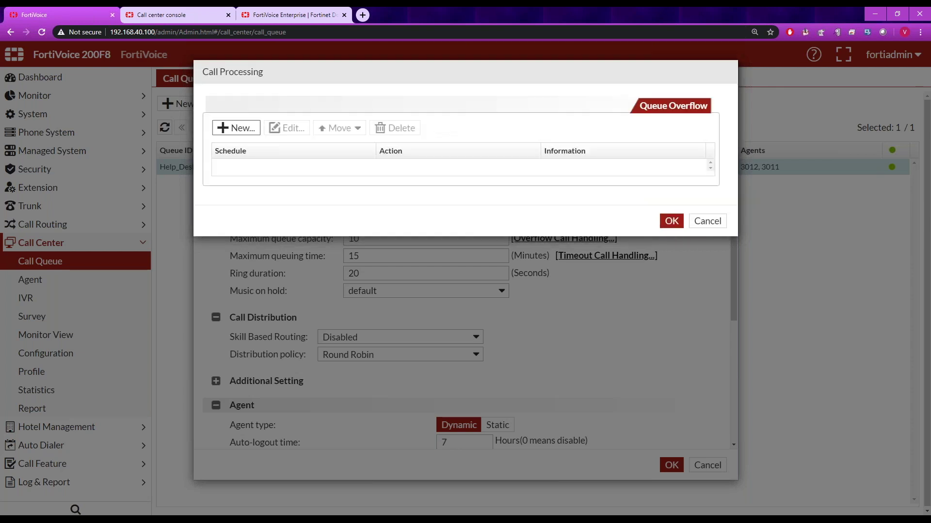
left_click(706, 221)
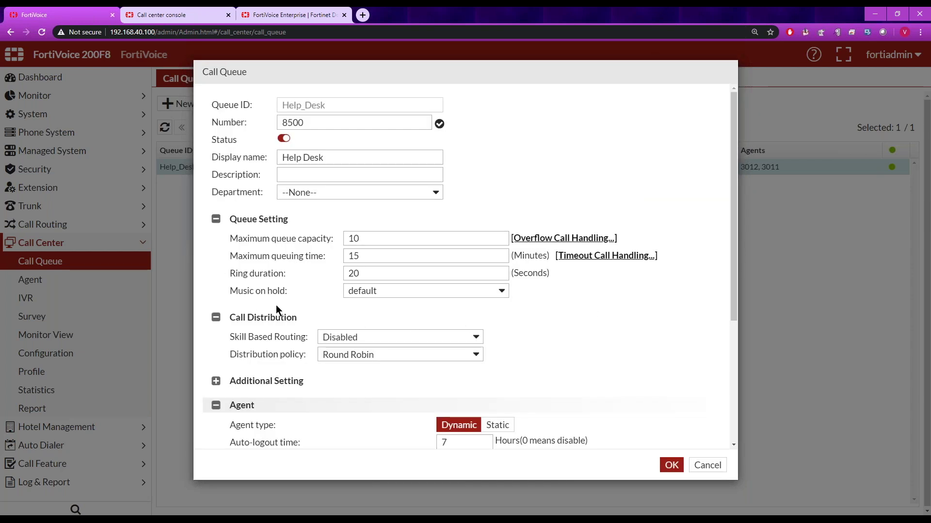
Review the Help_Desk queue's music on hold choices and its call distribution options for policy and skill based routing.
left_click(502, 291)
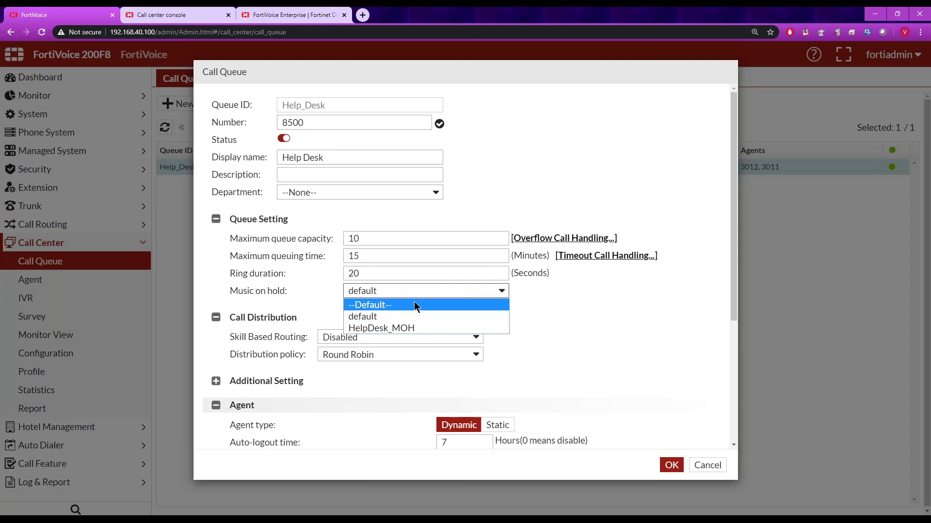
left_click(533, 306)
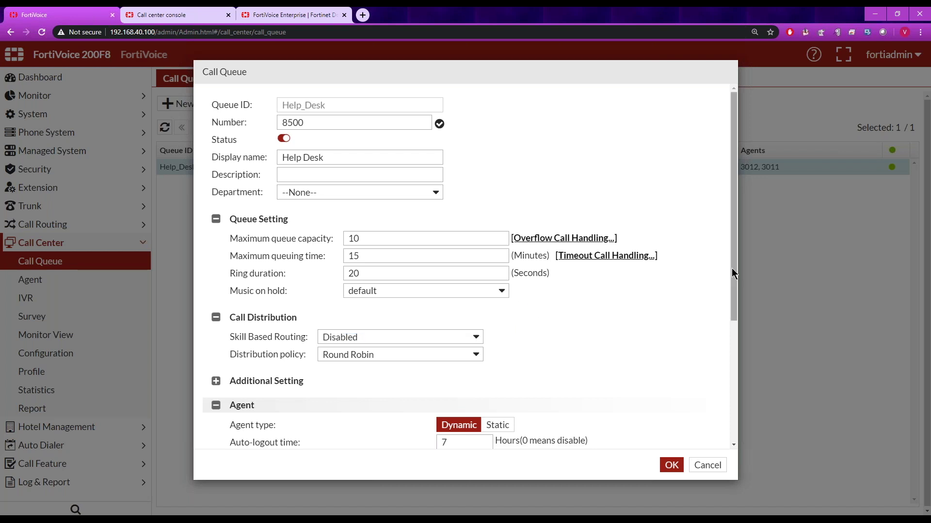
scroll(733, 290, "down", 2)
scroll(736, 342, "down", 1)
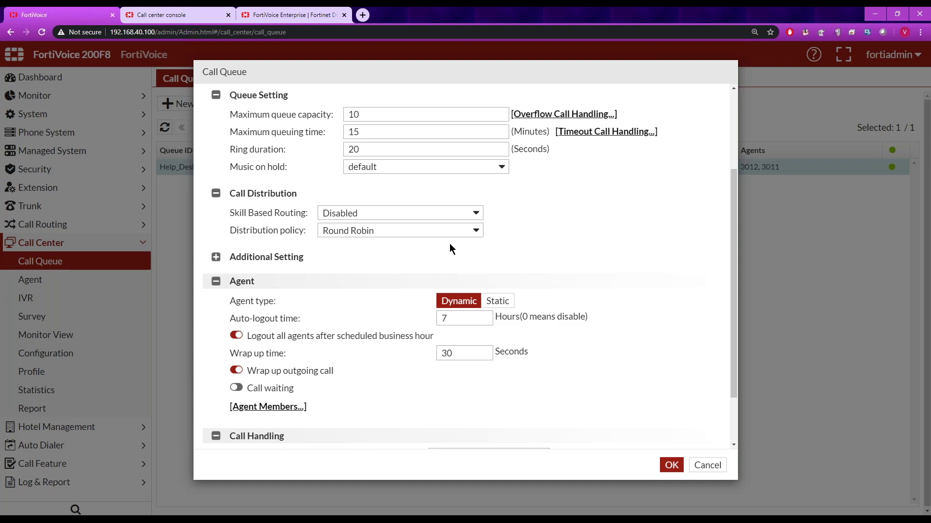
left_click(476, 232)
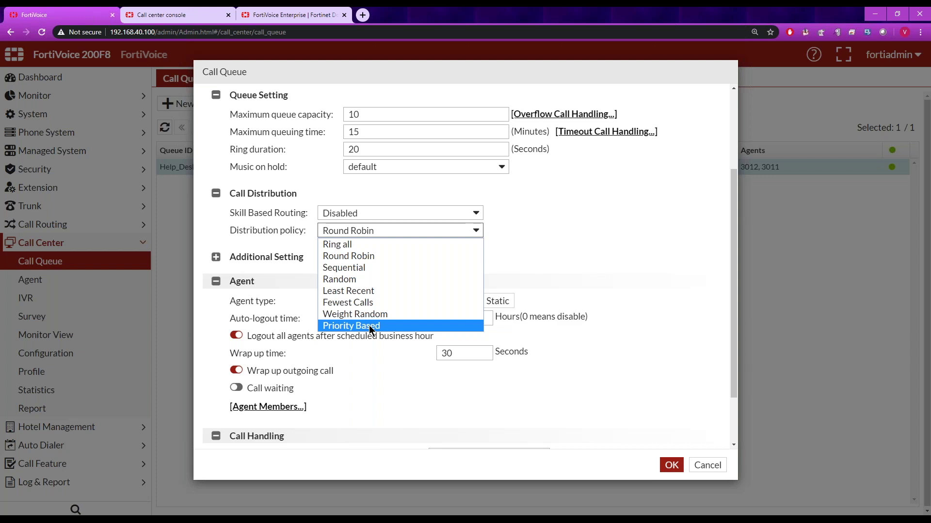
left_click(555, 276)
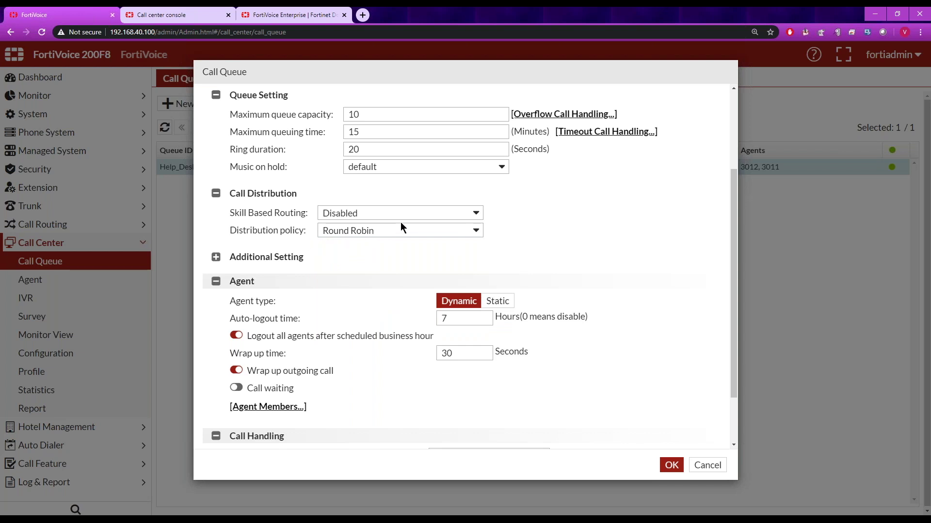
left_click(473, 215)
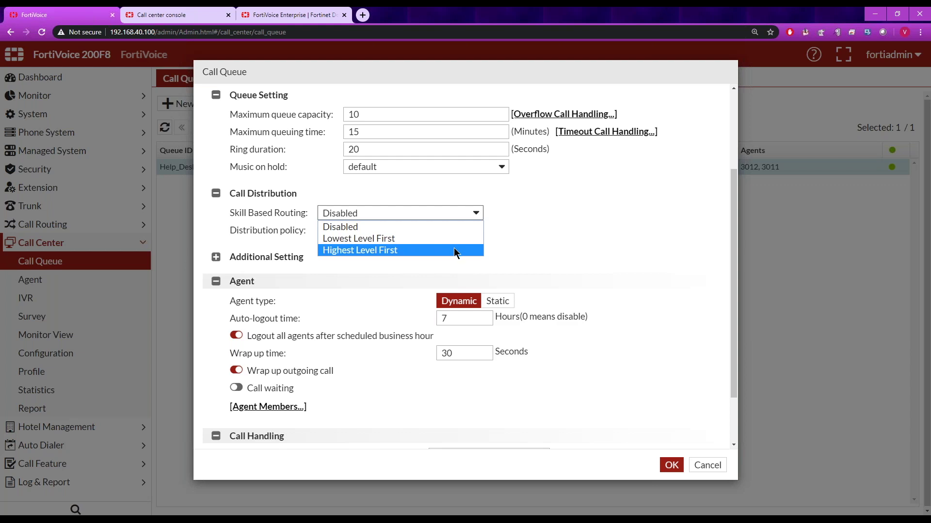
left_click(553, 237)
Expand the queue's additional settings and examine the distinctive settings for agents, keeping Prefix as the caller ID option.
left_click(221, 261)
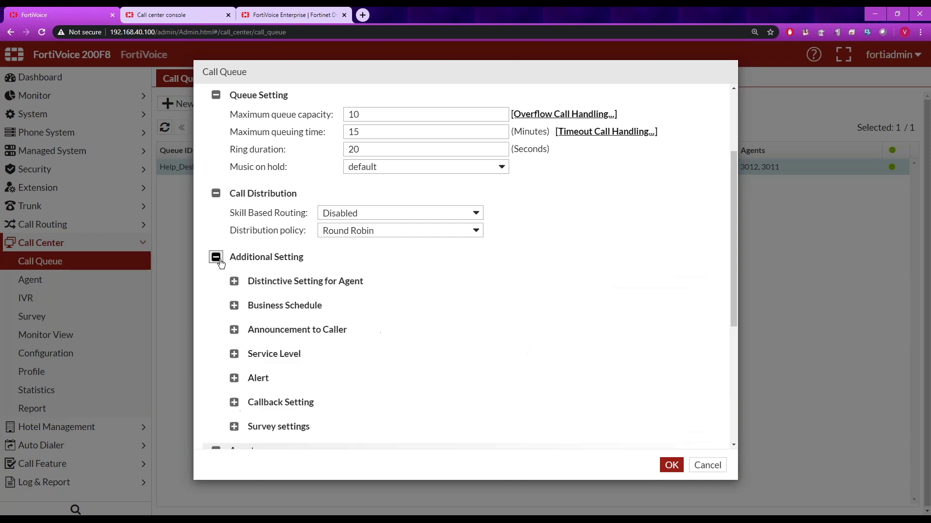
left_click_drag(734, 245, 734, 329)
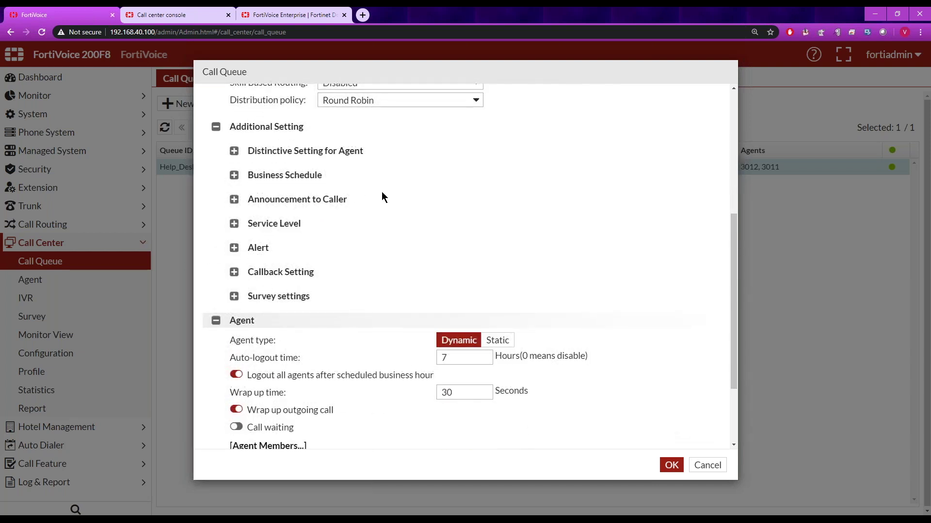
left_click(234, 152)
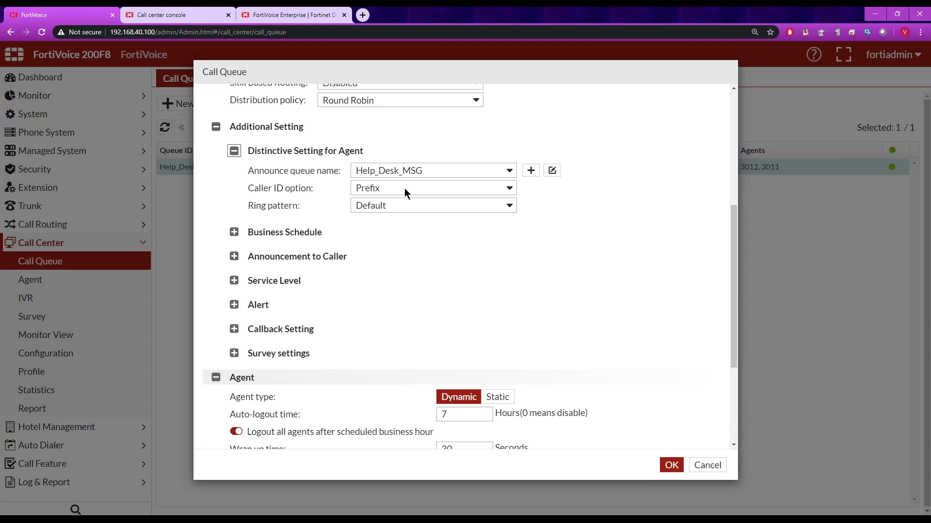
left_click(503, 194)
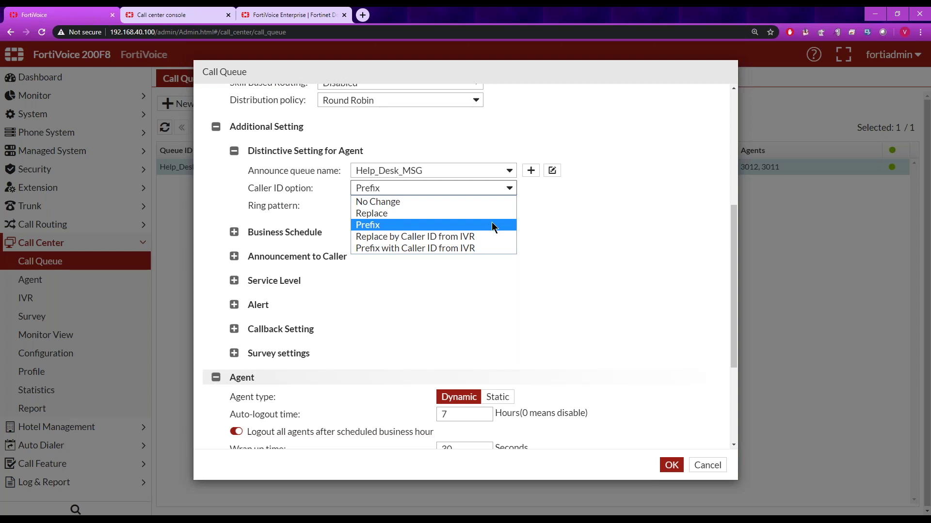
left_click(492, 223)
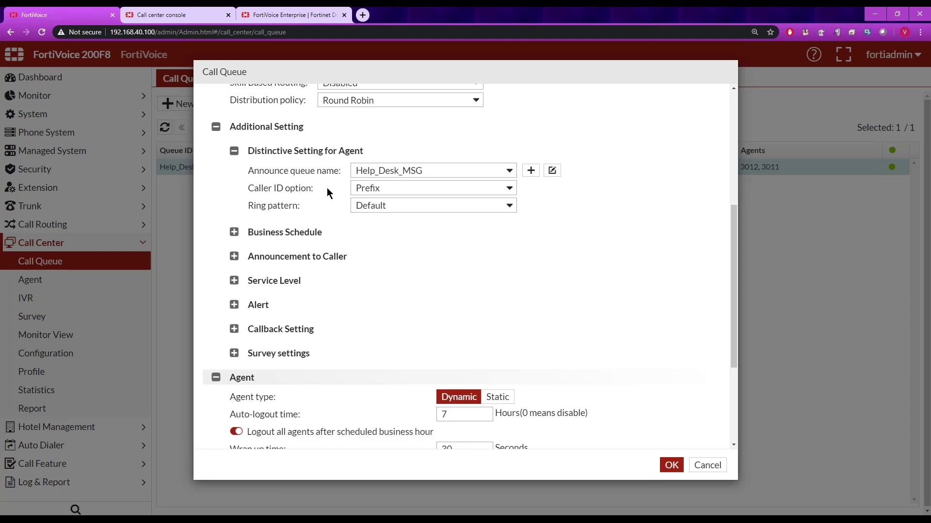
Review the ring pattern choices for agents and the Help_Desk queue's business schedule selection.
left_click(506, 208)
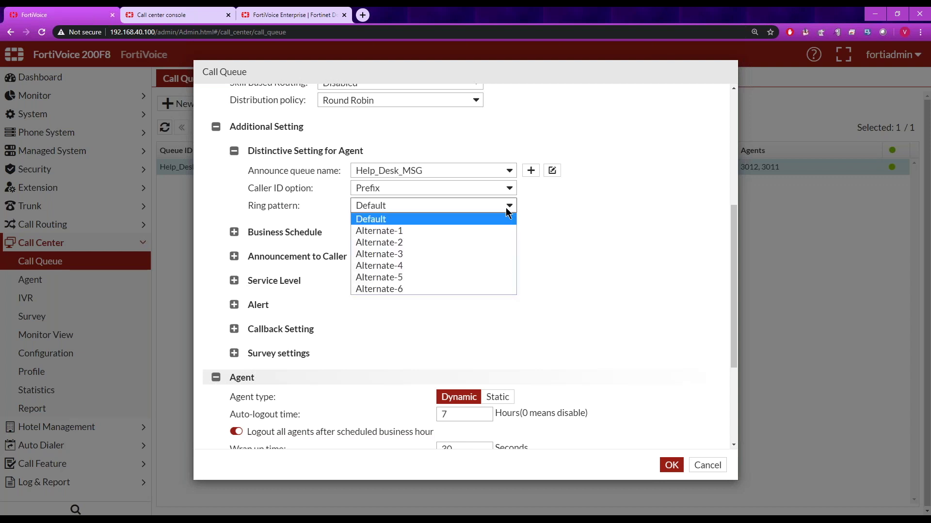
left_click(545, 204)
left_click(235, 233)
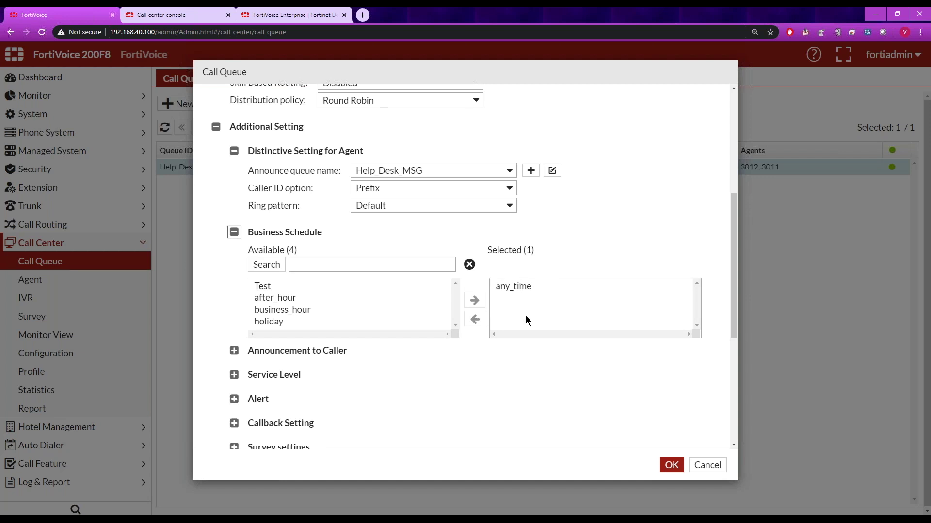
Examine the queue's announcements to callers, including the custom announcement's holdtime options and the queue entry announcement.
left_click(235, 351)
left_click_drag(732, 254, 738, 342)
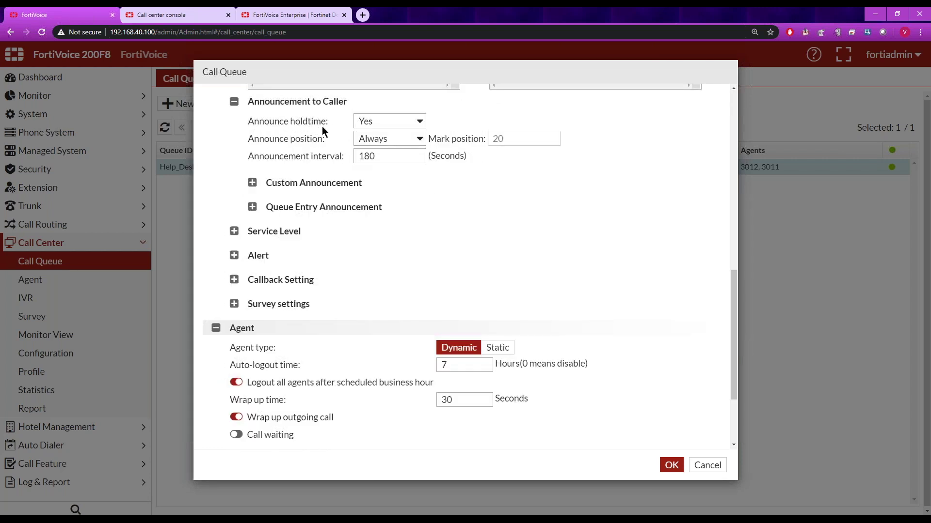
left_click(252, 183)
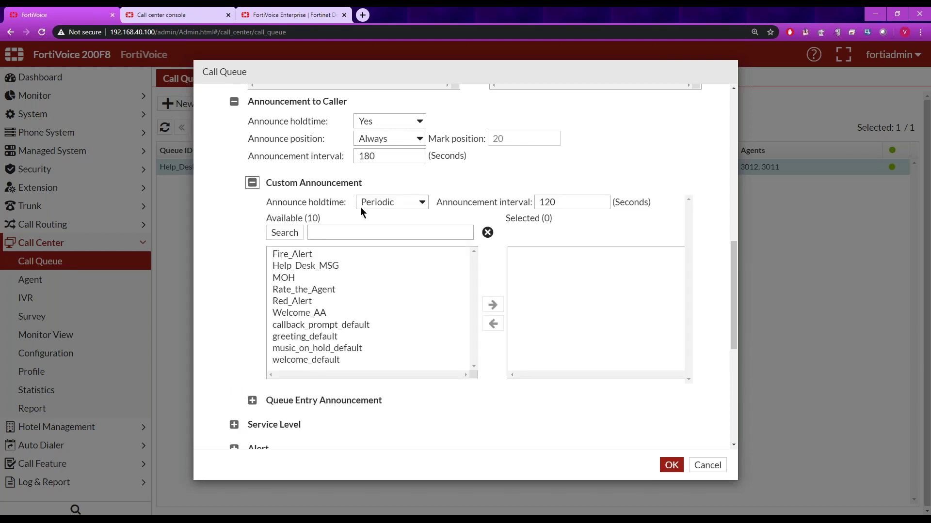
left_click(417, 203)
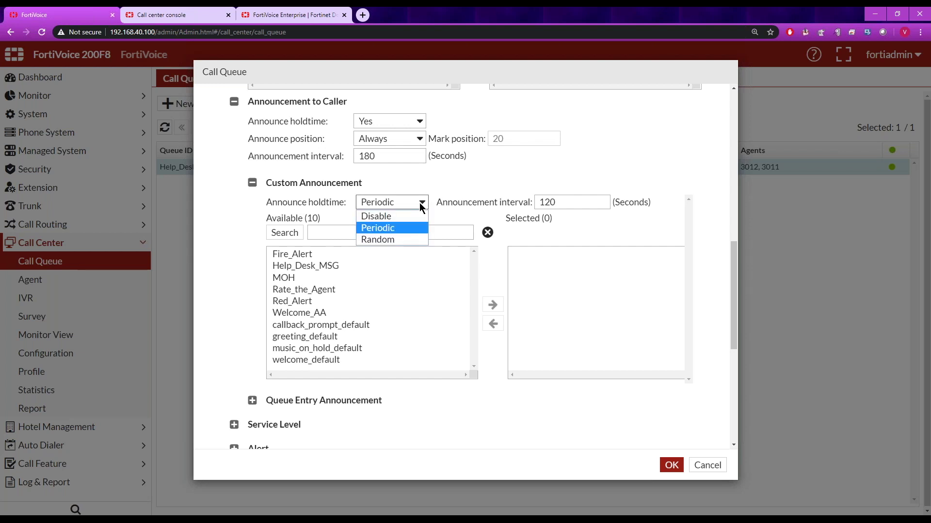
left_click(448, 217)
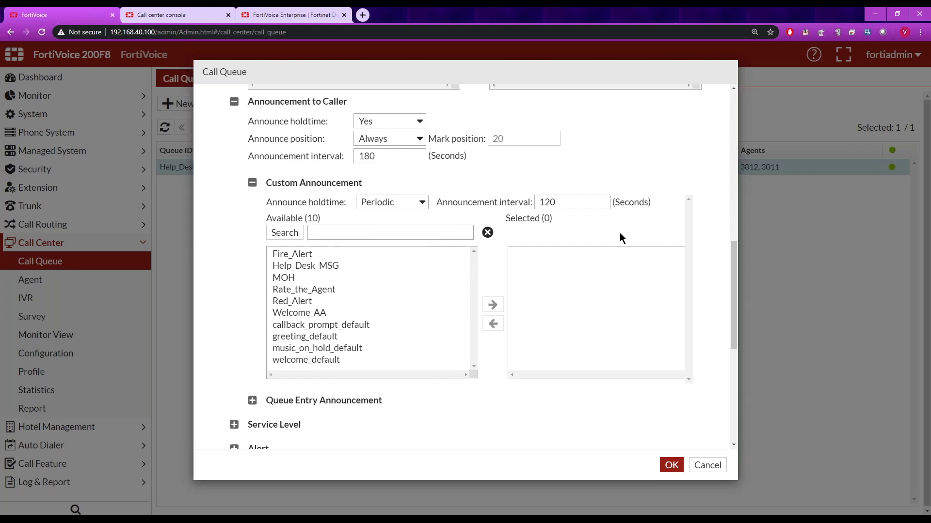
left_click_drag(734, 252, 736, 276)
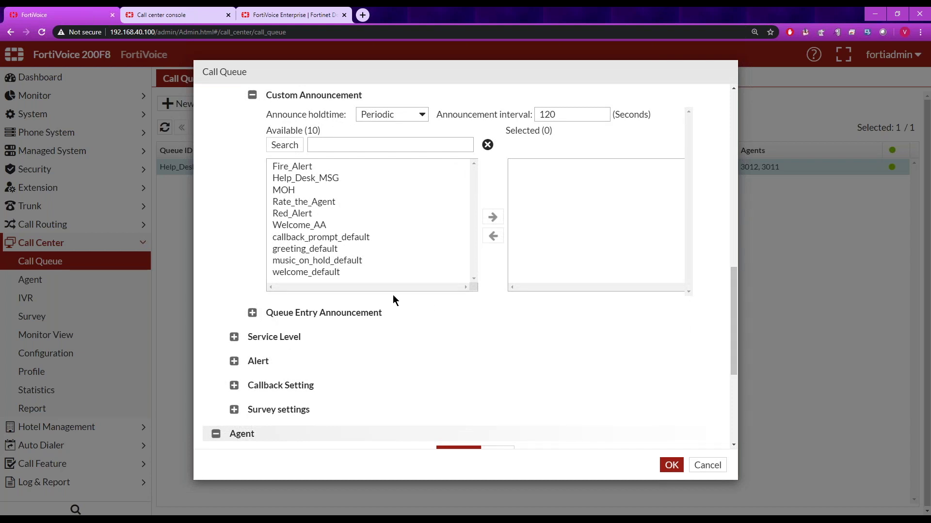
left_click(252, 314)
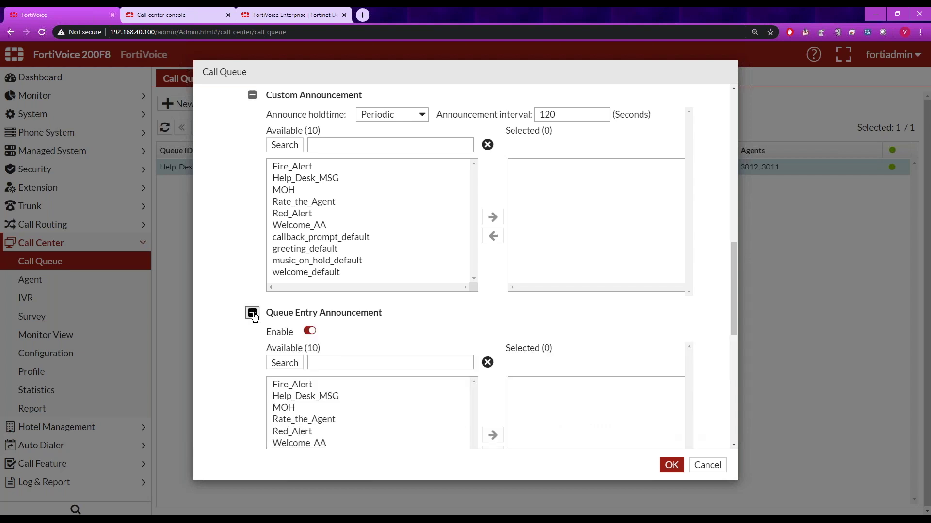
left_click_drag(733, 281, 735, 334)
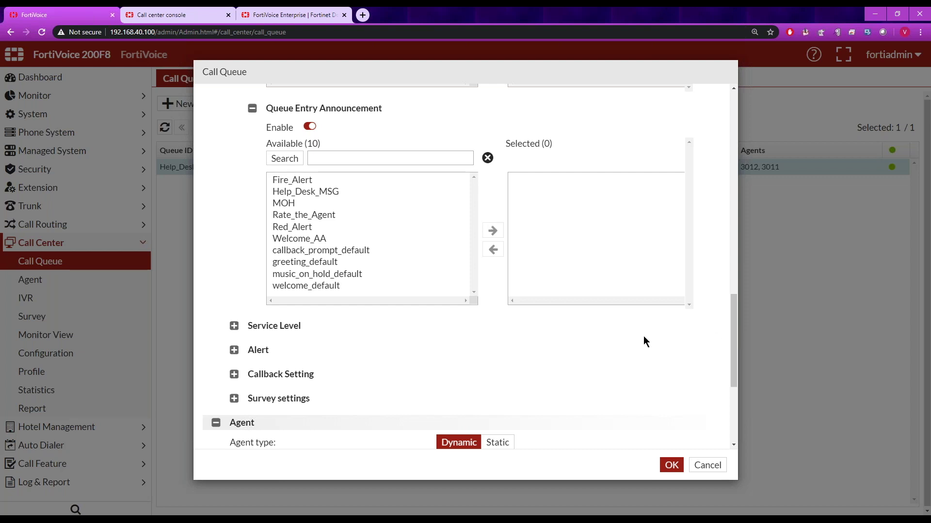
Set the queue's service level interval to 5 minutes.
left_click(235, 326)
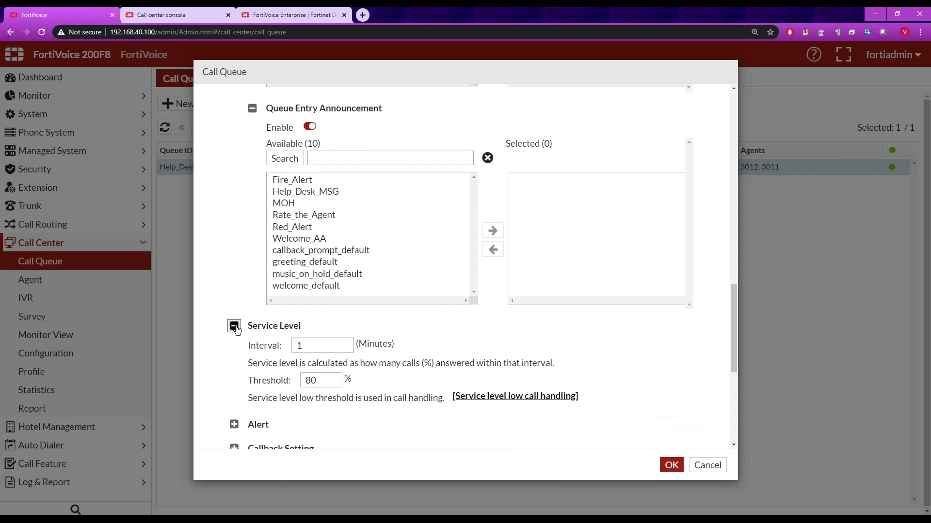
left_click_drag(735, 307, 740, 362)
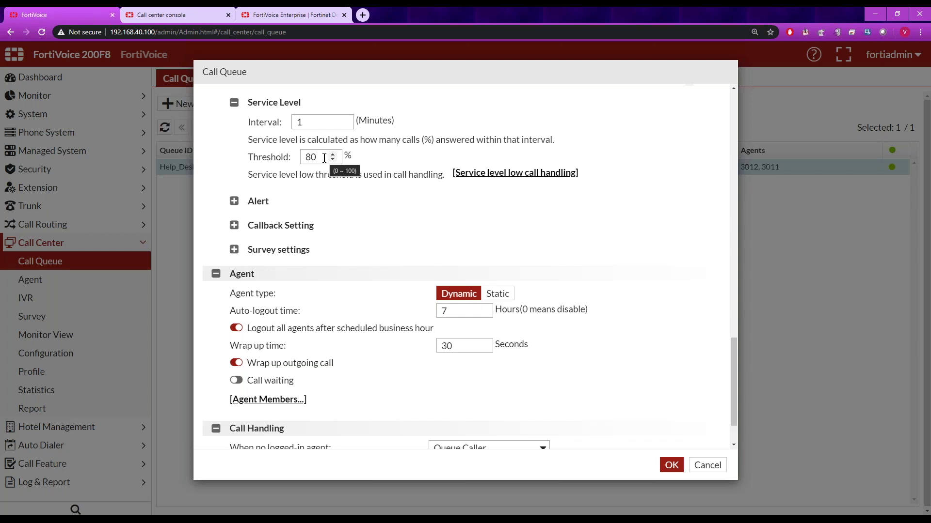
left_click_drag(324, 158, 295, 158)
left_click(270, 123)
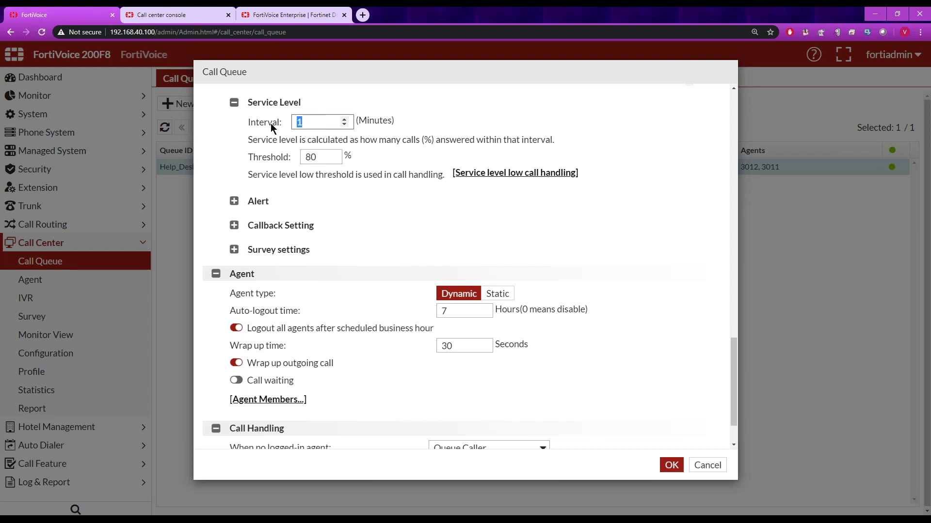
type("5")
Examine the queue's alert events and the alert delivery settings, including the alert email recipient.
left_click(234, 202)
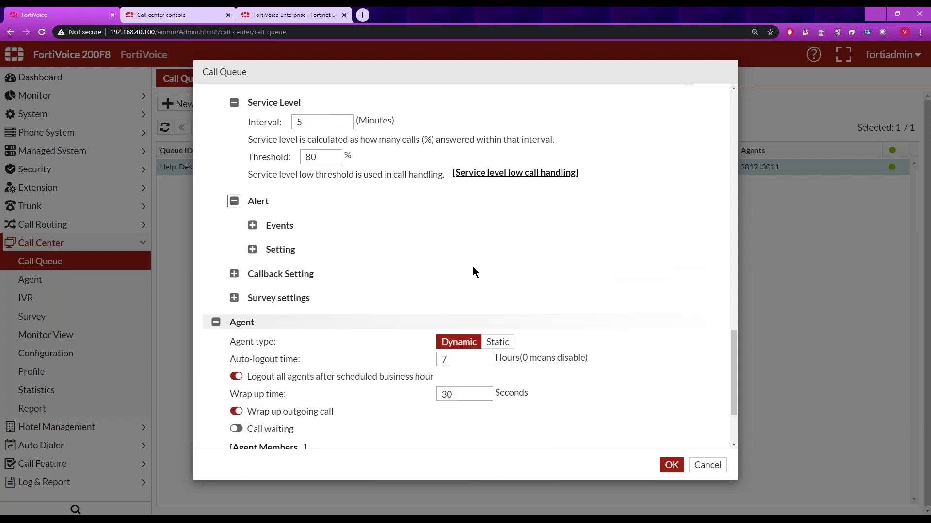
left_click(252, 226)
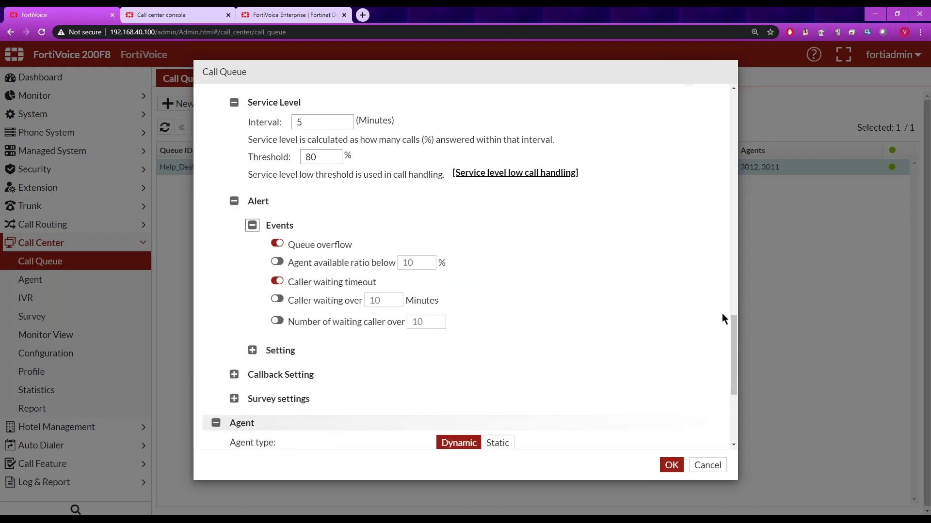
left_click_drag(735, 324, 741, 353)
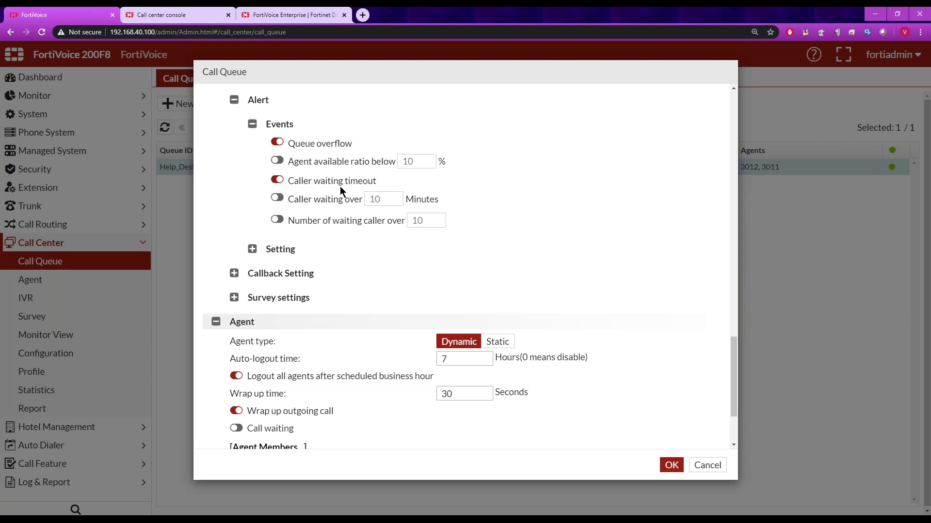
left_click(274, 247)
left_click_drag(735, 352, 734, 385)
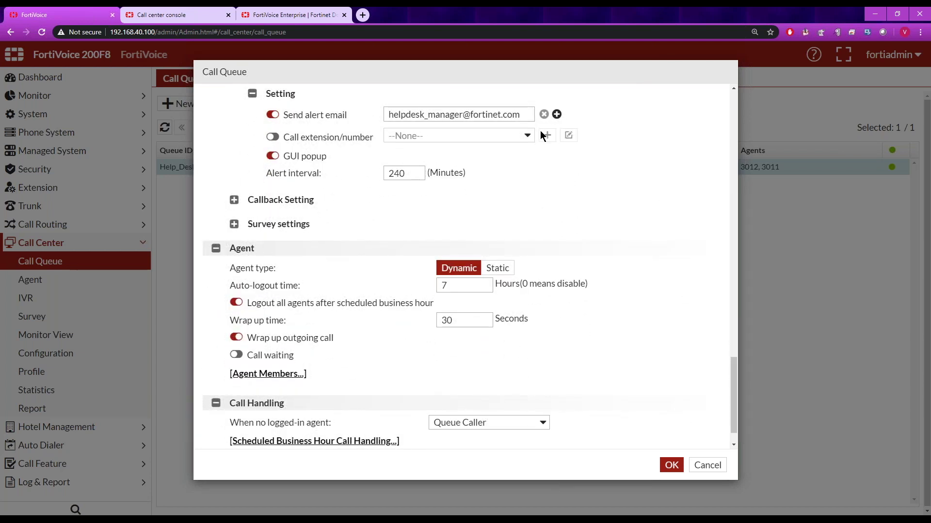
left_click_drag(521, 115, 376, 111)
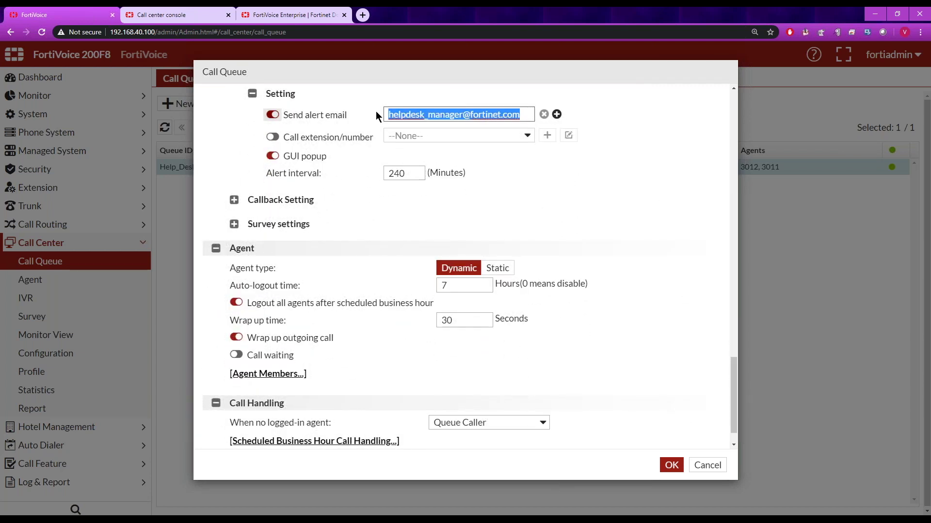
left_click(646, 145)
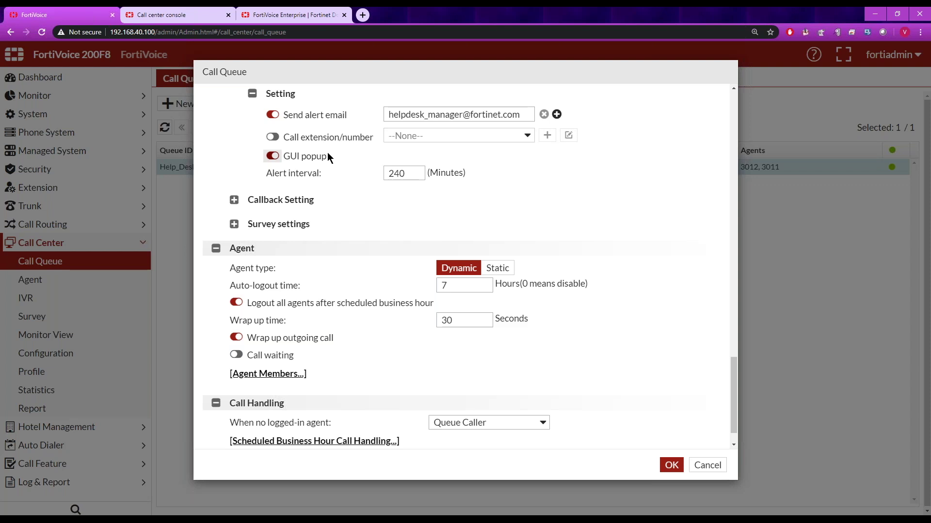
Set the queue's callback mode to Agent Call Back Manually (From Call Center Console) and review the other callback modes.
left_click(233, 201)
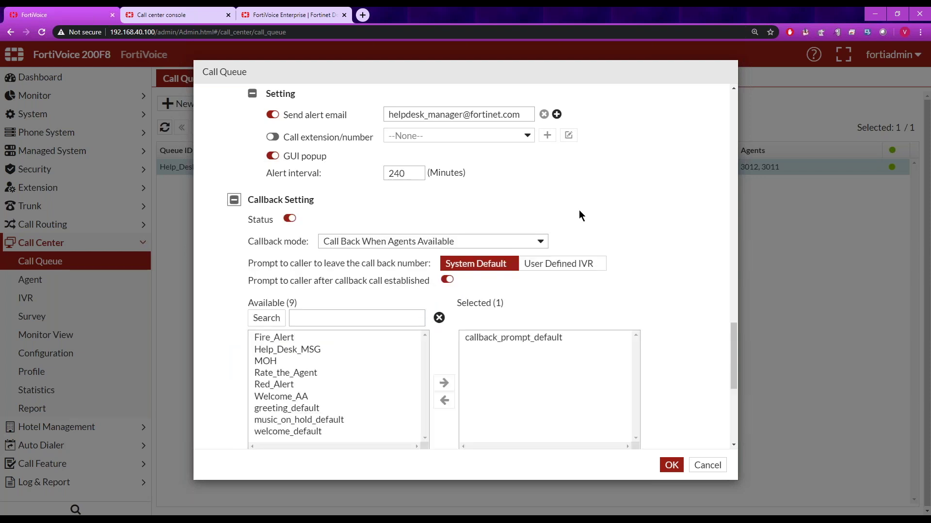
scroll(734, 356, "down", 3)
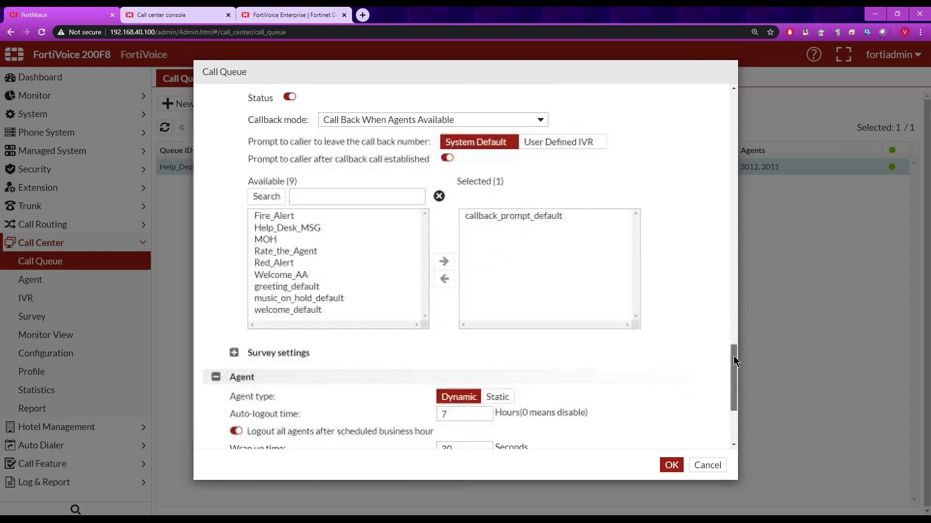
left_click_drag(733, 359, 734, 356)
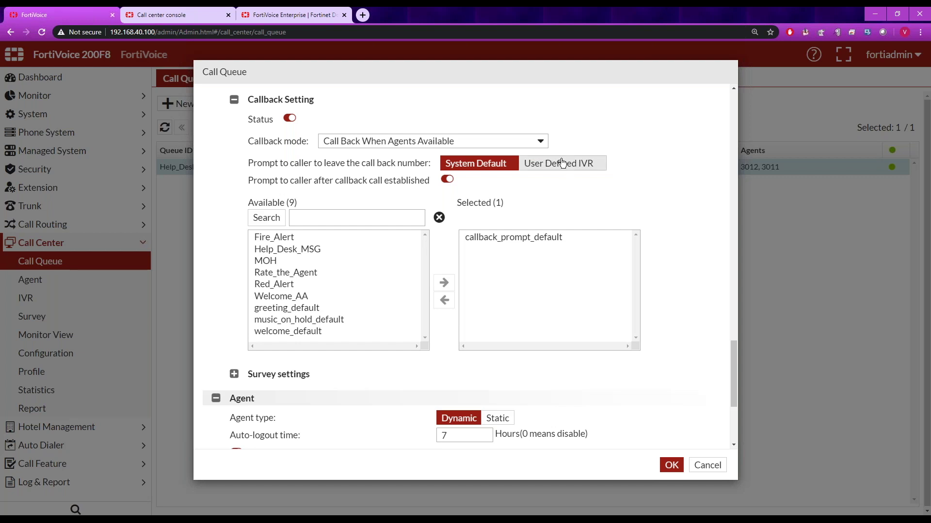
left_click(540, 141)
left_click(520, 156)
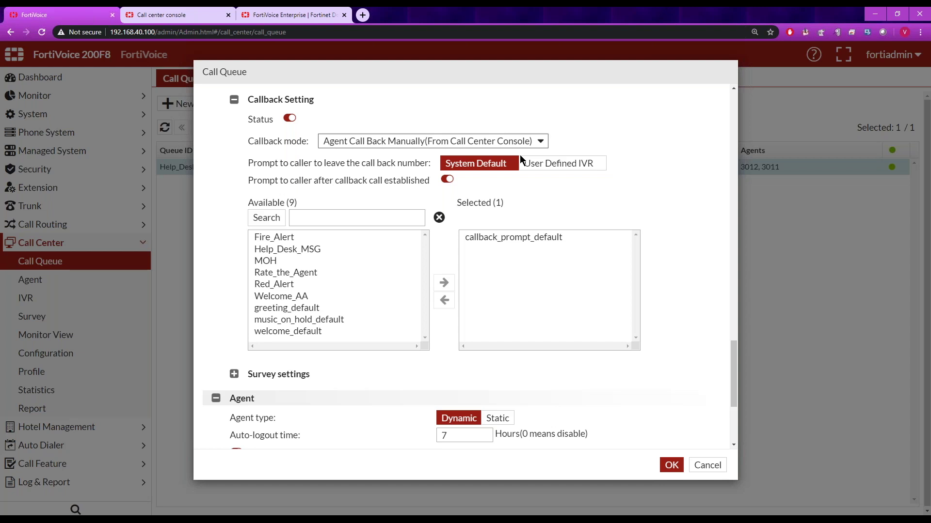
left_click(541, 146)
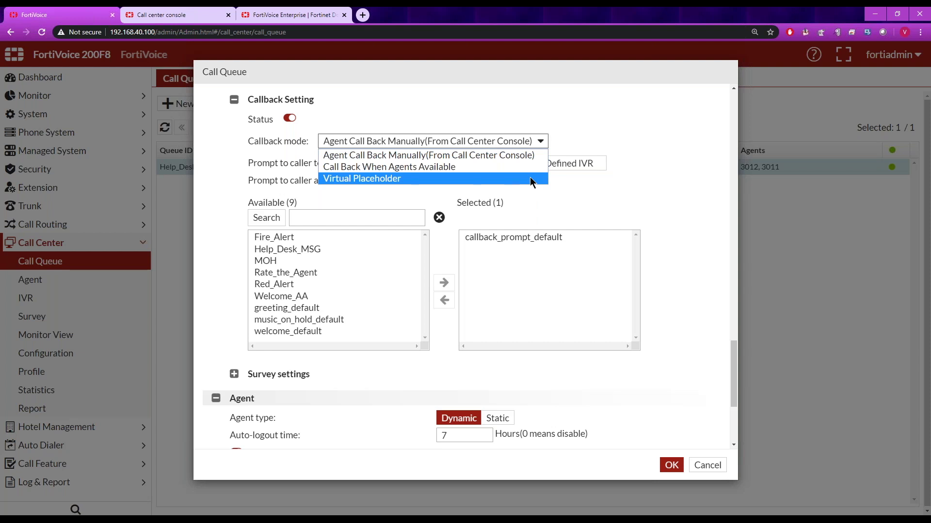
left_click(625, 193)
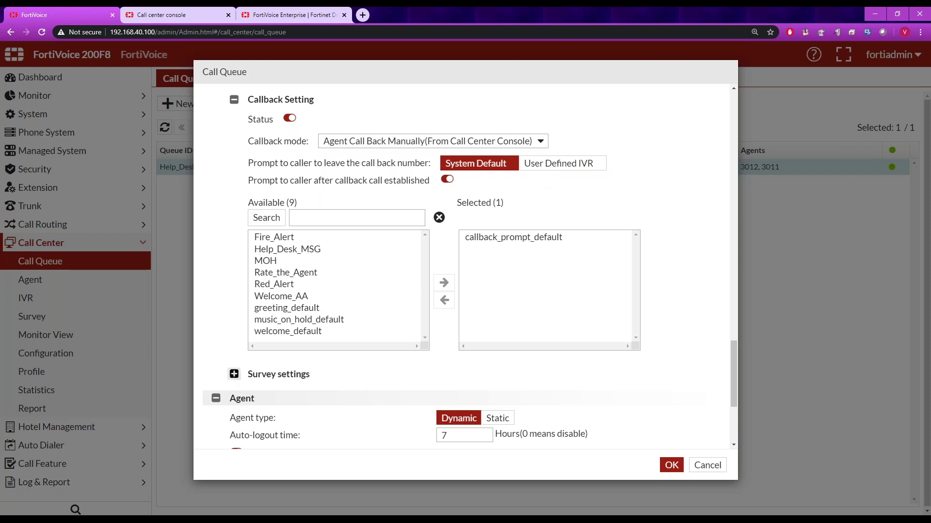
Expand the queue's survey settings, try to open the Caller_Satisfaction survey for editing, and reload the call queue page.
left_click(235, 374)
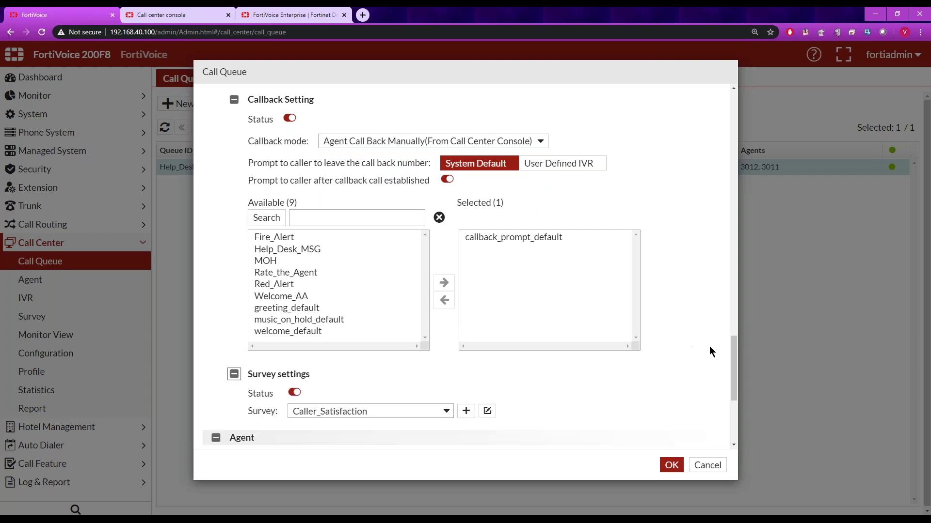
left_click_drag(733, 344, 734, 384)
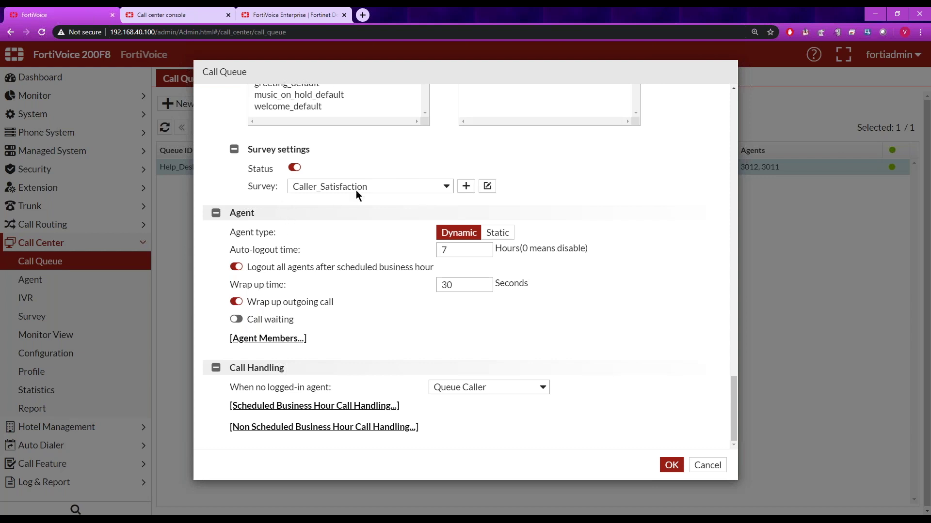
left_click(488, 187)
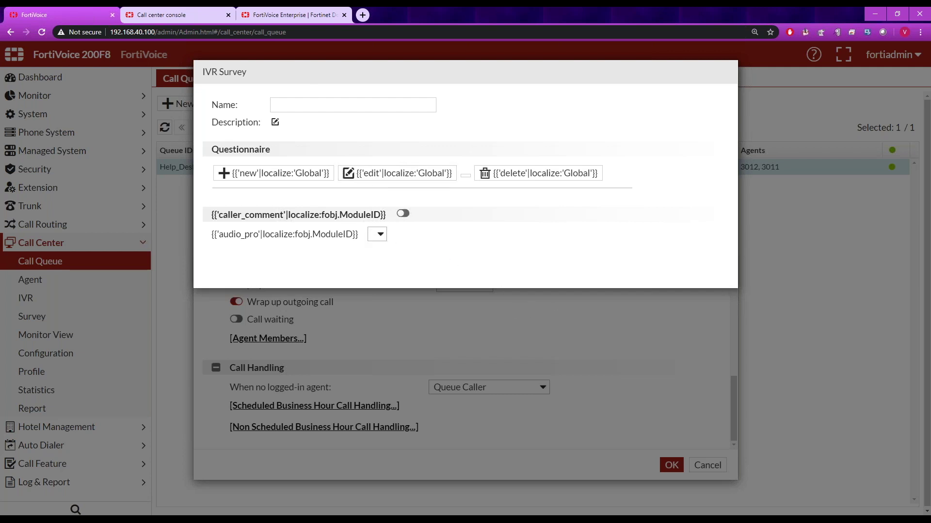
left_click(154, 32)
key("Return")
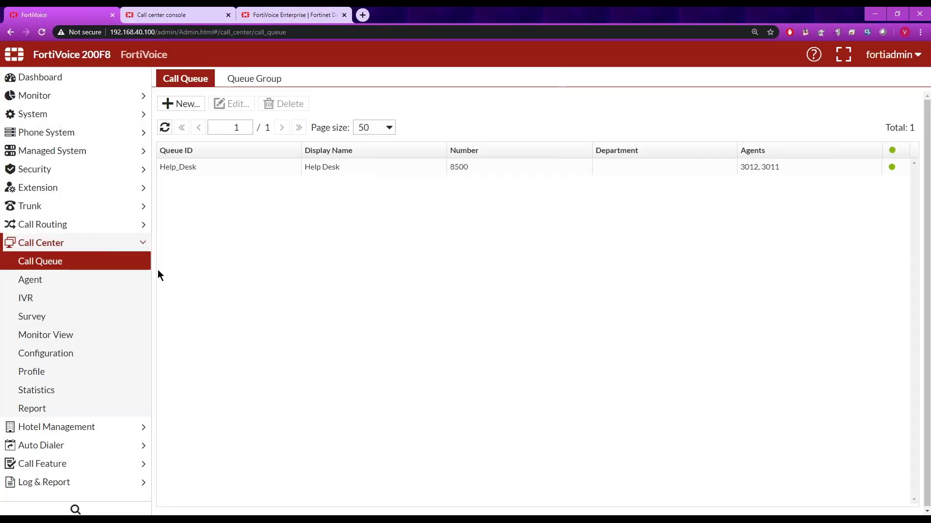
left_click(202, 168)
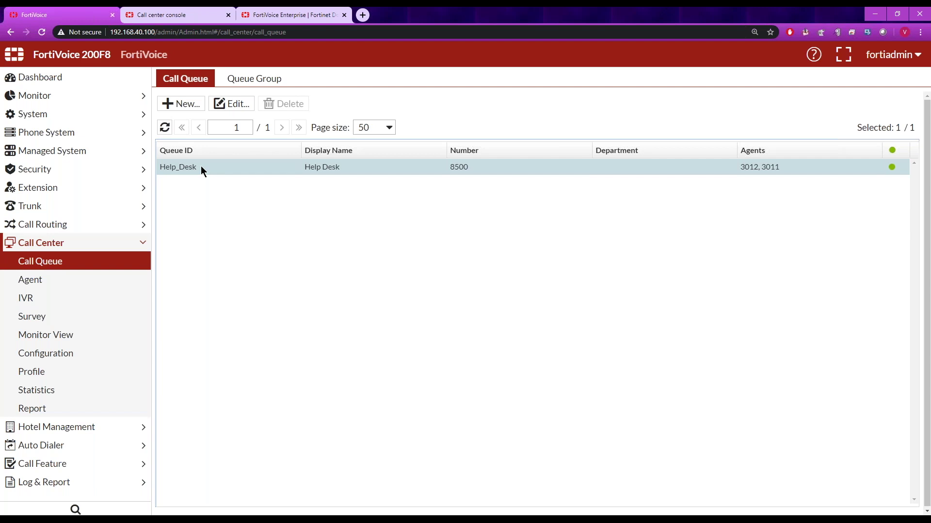
double_click(200, 167)
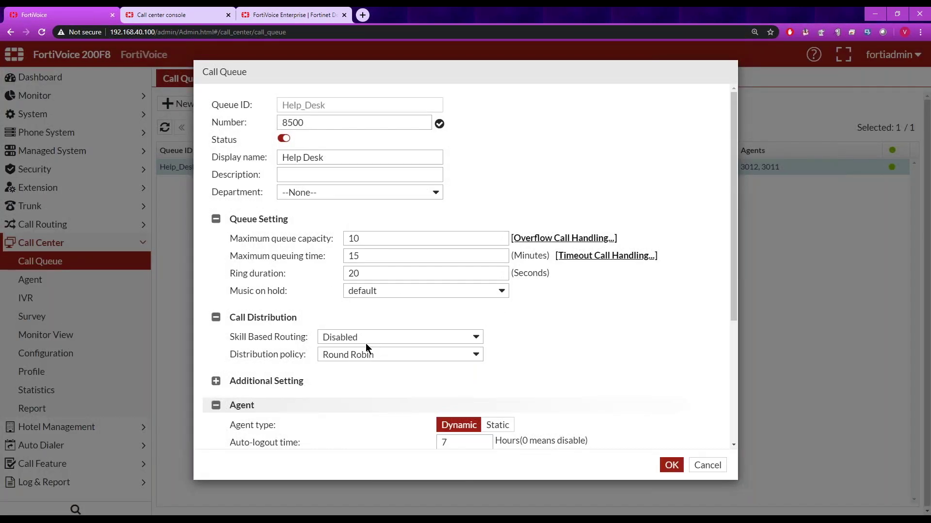
left_click(708, 466)
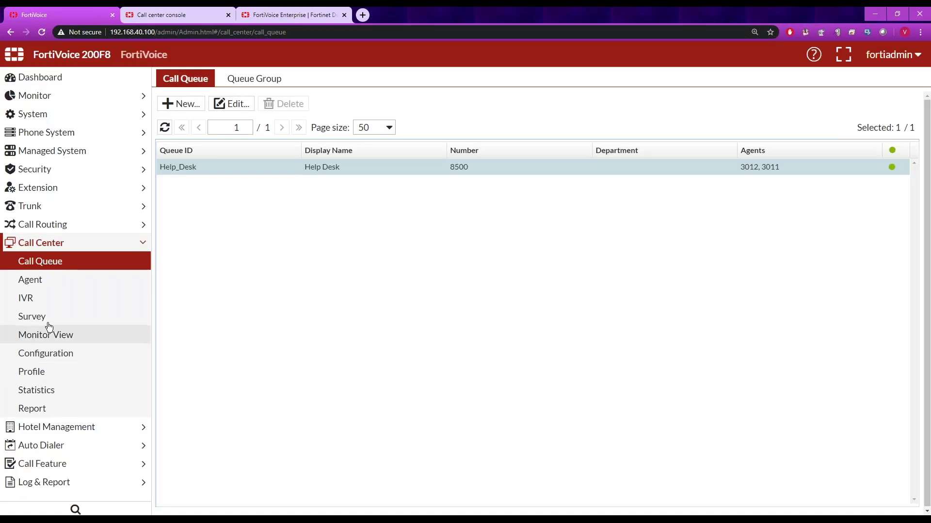
Open the Caller_Satisfaction survey in the call center surveys and bring up its Rate_the_Agent question for editing.
left_click(42, 322)
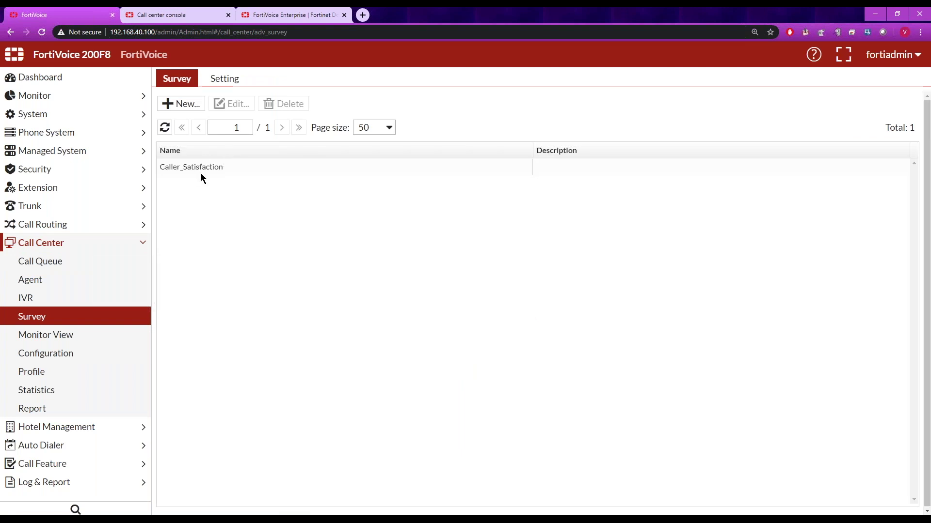
double_click(201, 167)
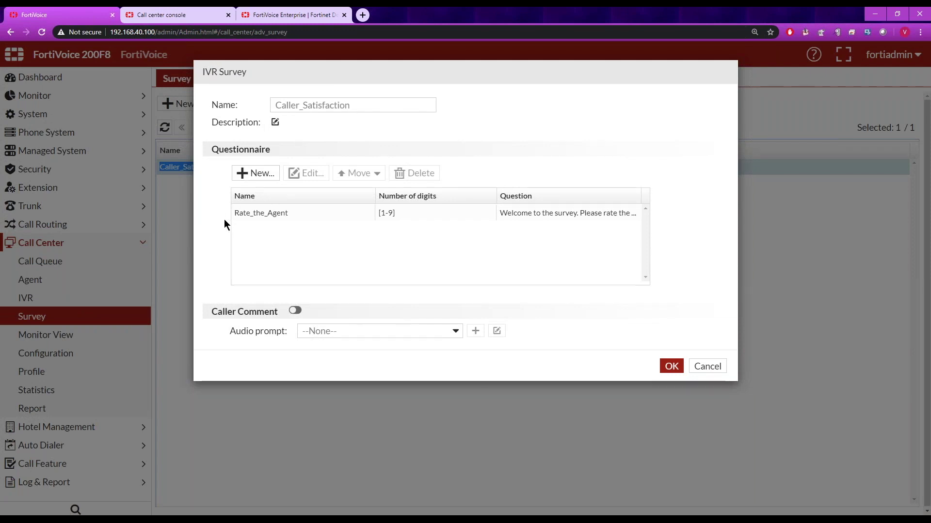
left_click(251, 212)
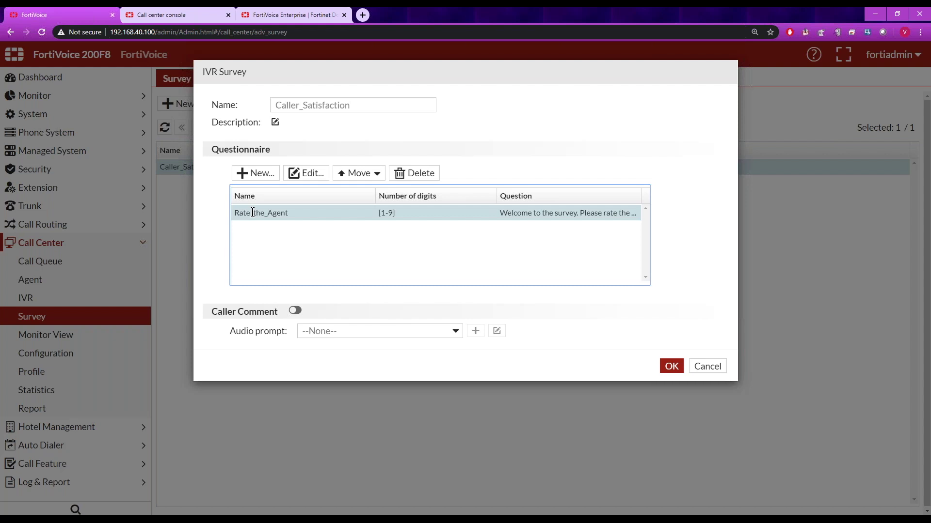
left_click(309, 174)
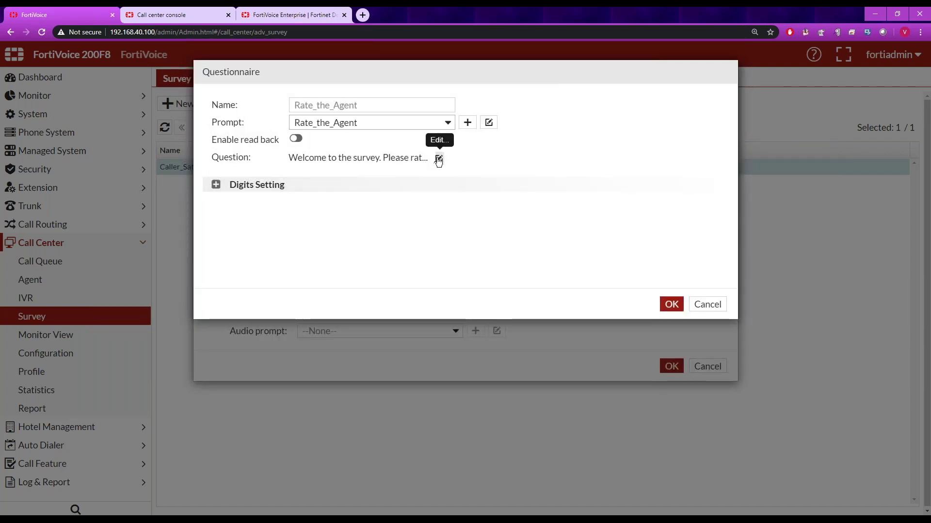
Examine the Rate_the_Agent question text and the available audio prompts, keeping Rate_the_Agent as the prompt.
left_click(439, 159)
key("ctrl+a")
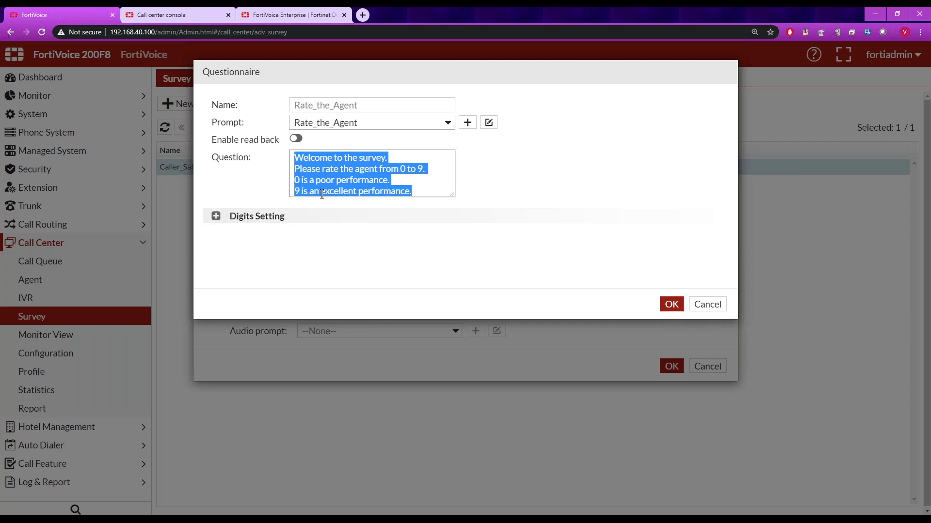
left_click(468, 165)
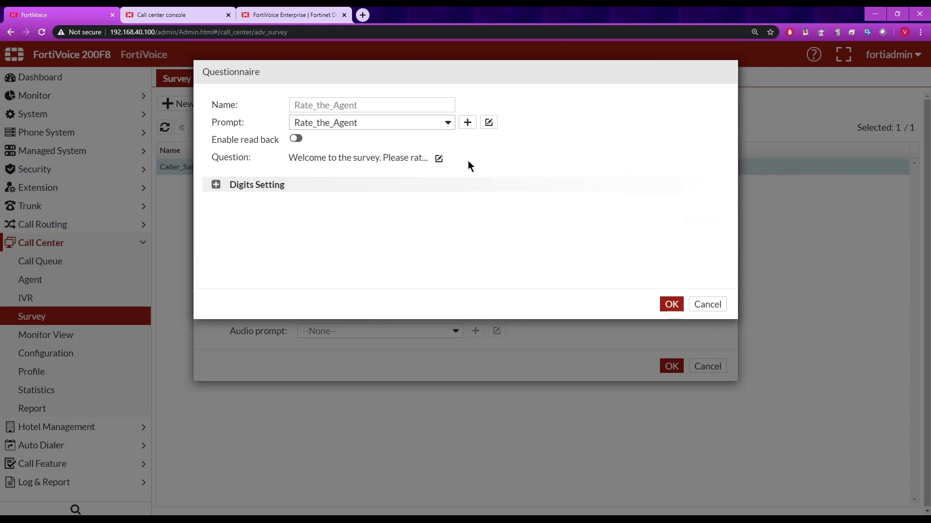
left_click(446, 125)
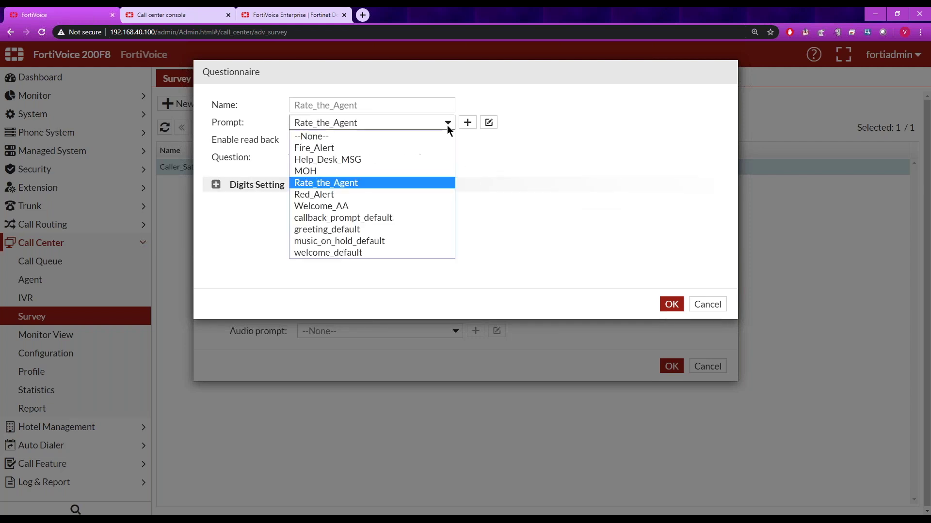
left_click(413, 183)
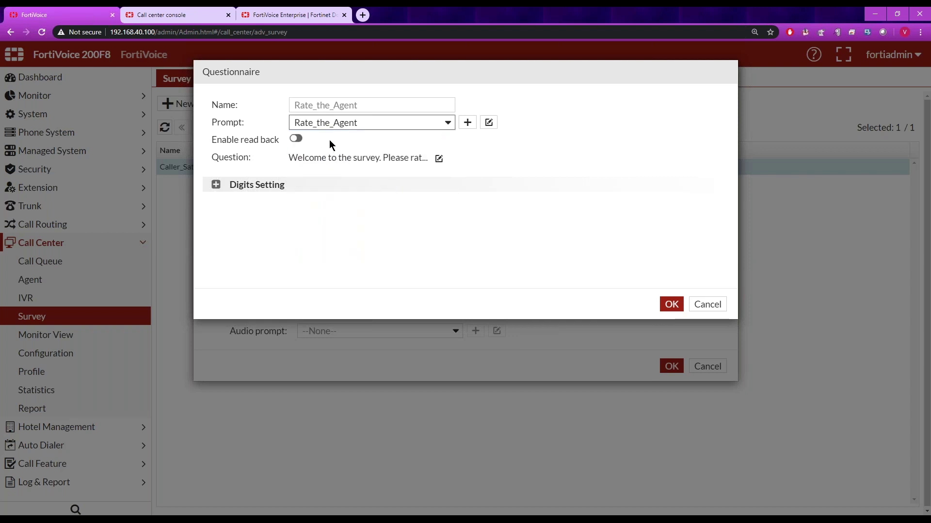
Examine the question's digits settings and close the Caller_Satisfaction survey without saving.
left_click(216, 185)
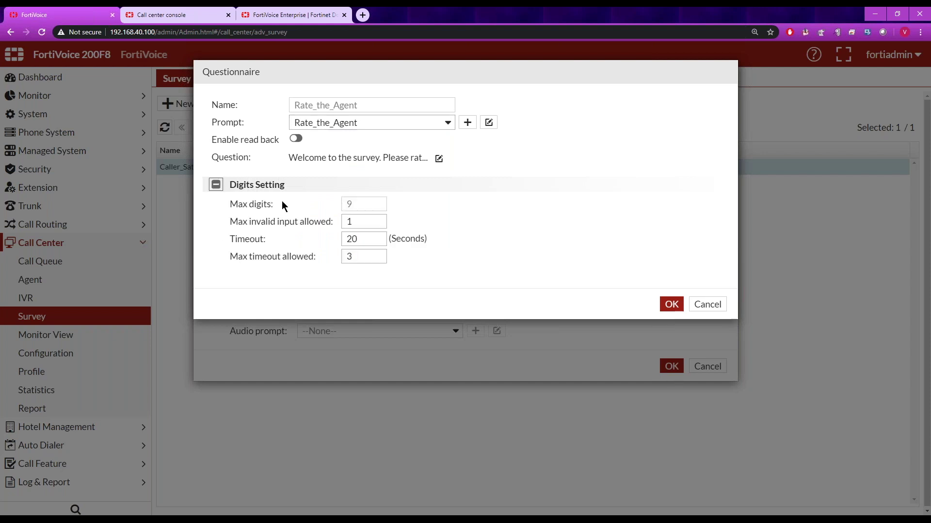
double_click(350, 222)
left_click(702, 304)
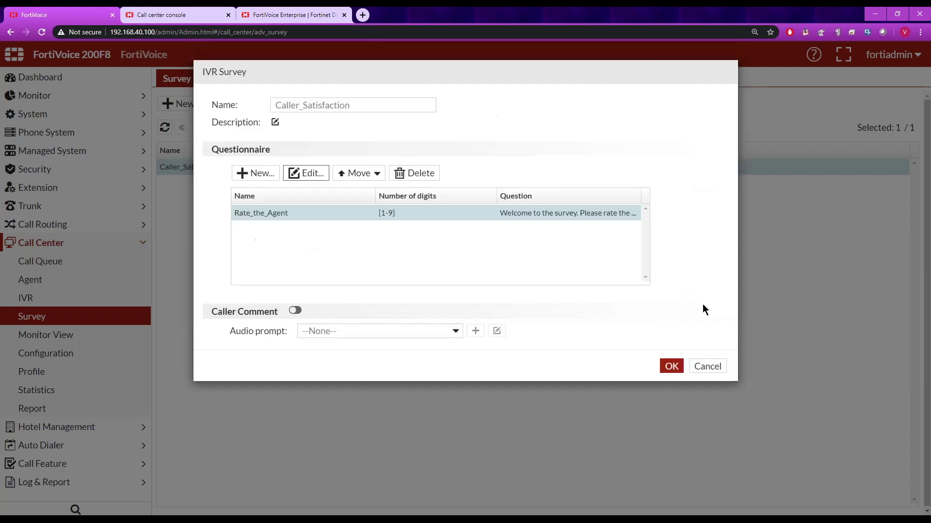
left_click(707, 366)
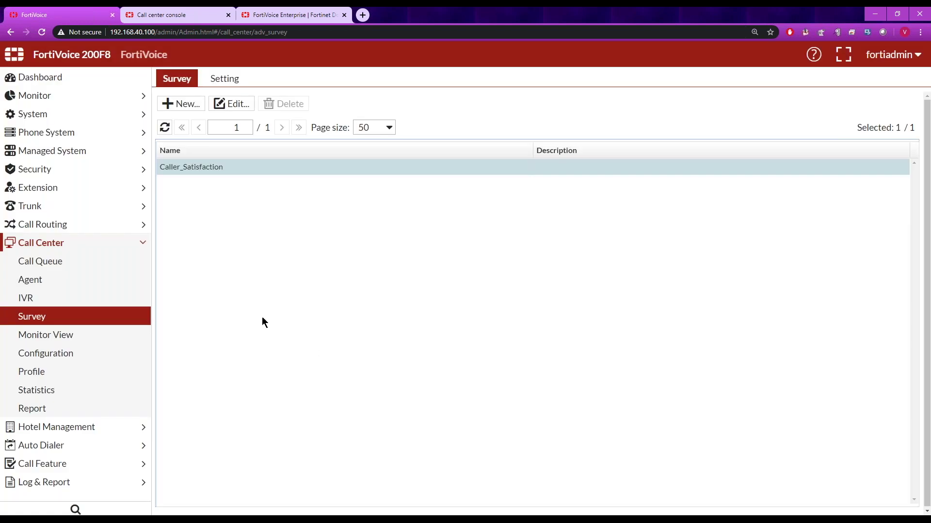
Reopen the Help_Desk call queue and expand the survey settings within its additional settings.
left_click(89, 262)
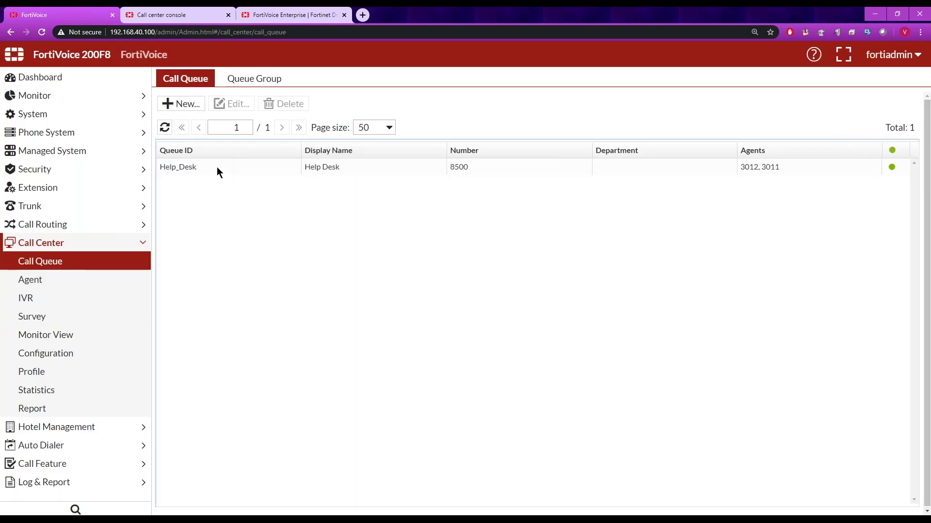
left_click(217, 167)
double_click(217, 167)
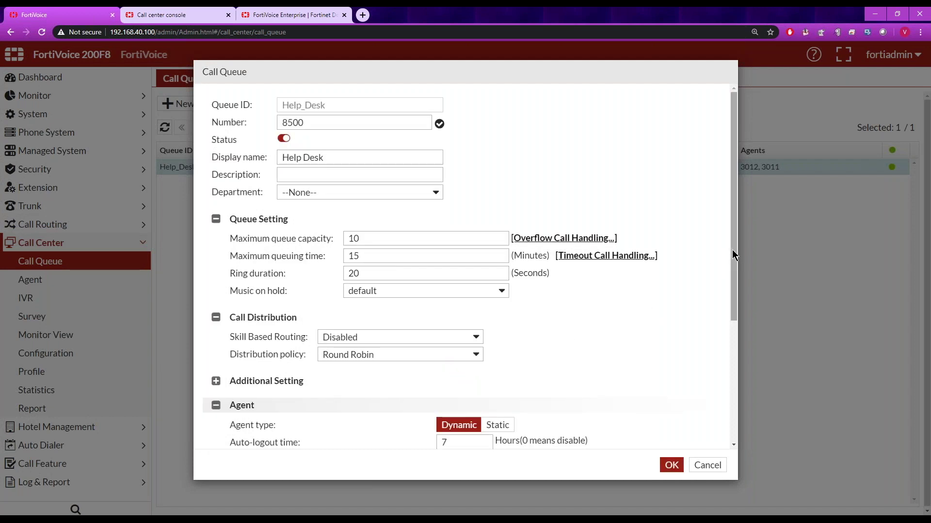
left_click_drag(733, 255, 734, 376)
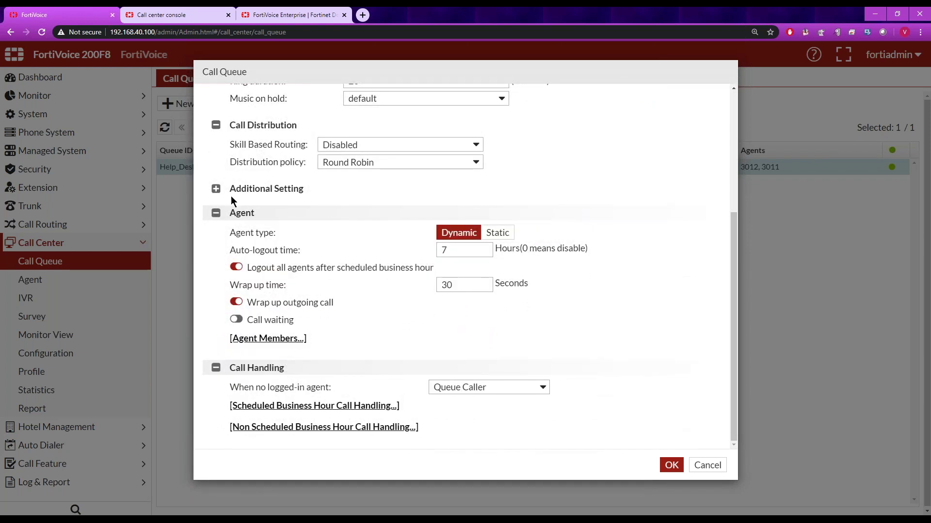
left_click(216, 189)
left_click(234, 358)
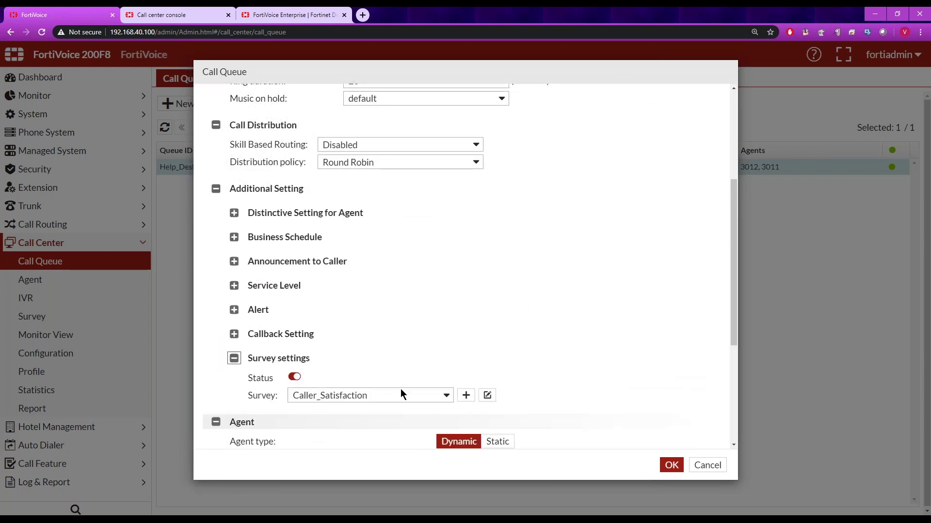
Switch the queue's agent type to Static and back to Dynamic, and set the auto-logout time to 0 hours.
left_click_drag(733, 318, 737, 436)
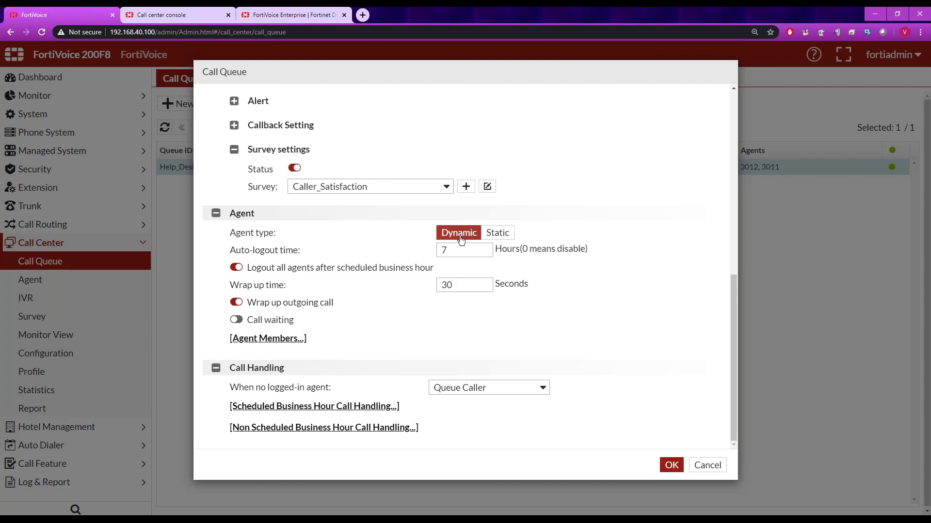
left_click(496, 236)
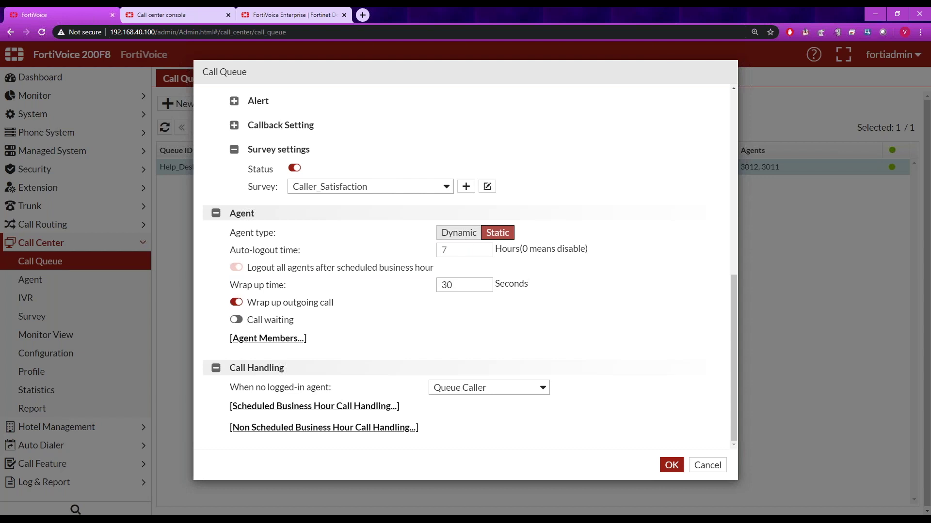
left_click(466, 239)
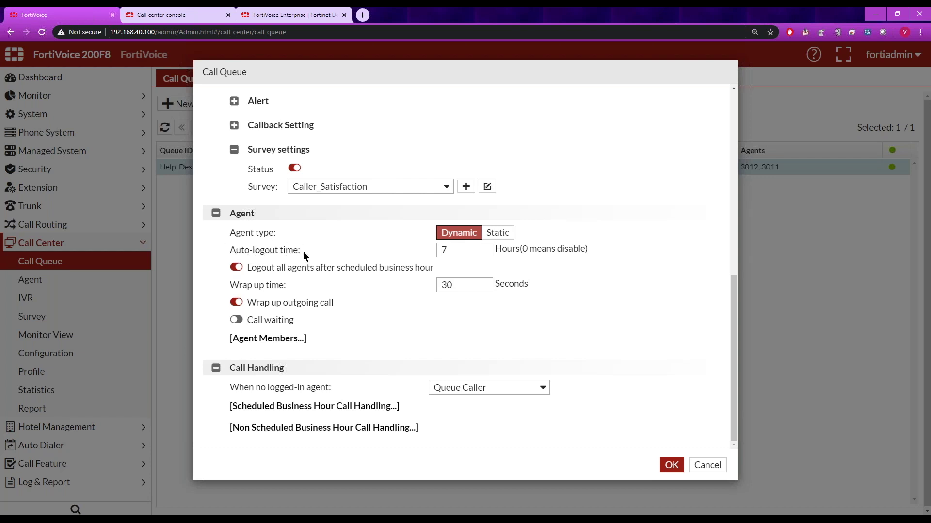
left_click_drag(454, 252, 423, 257)
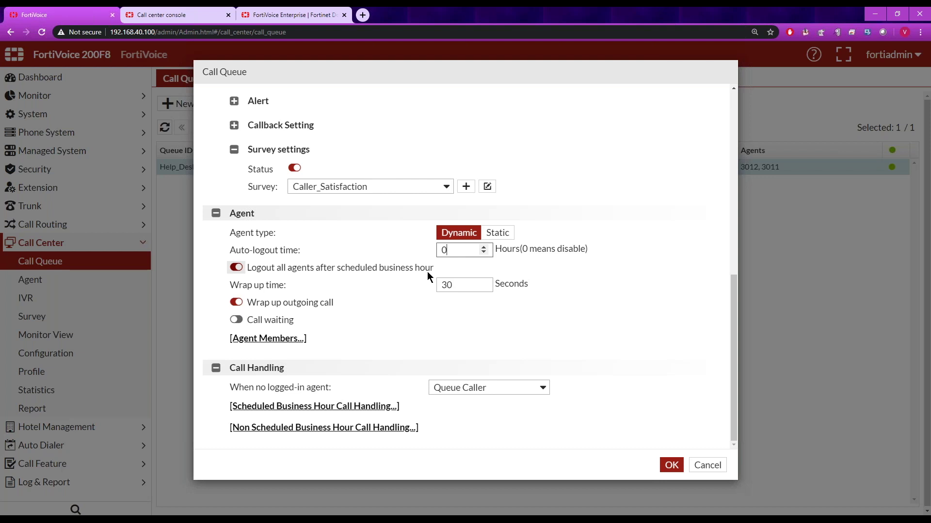
Examine the queue's agent wrap up time and the option to wrap up outgoing calls.
left_click(468, 284)
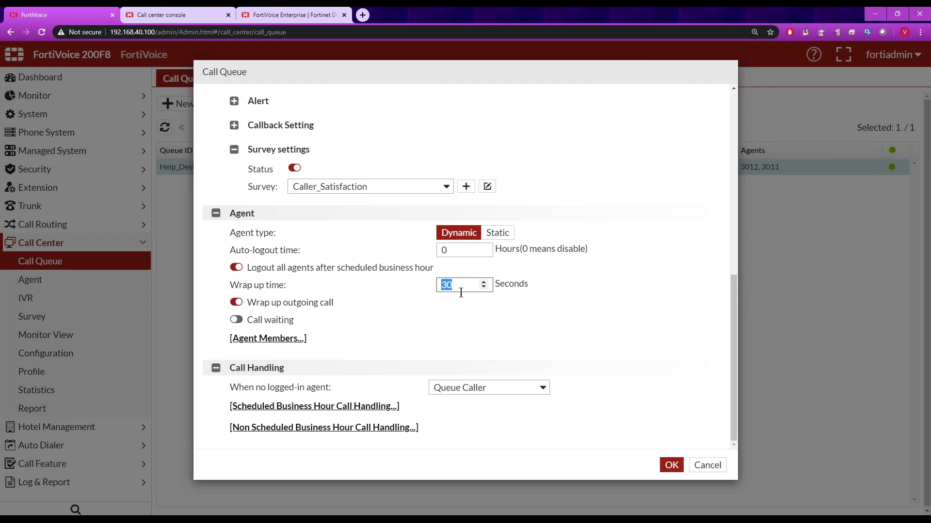
left_click(359, 293)
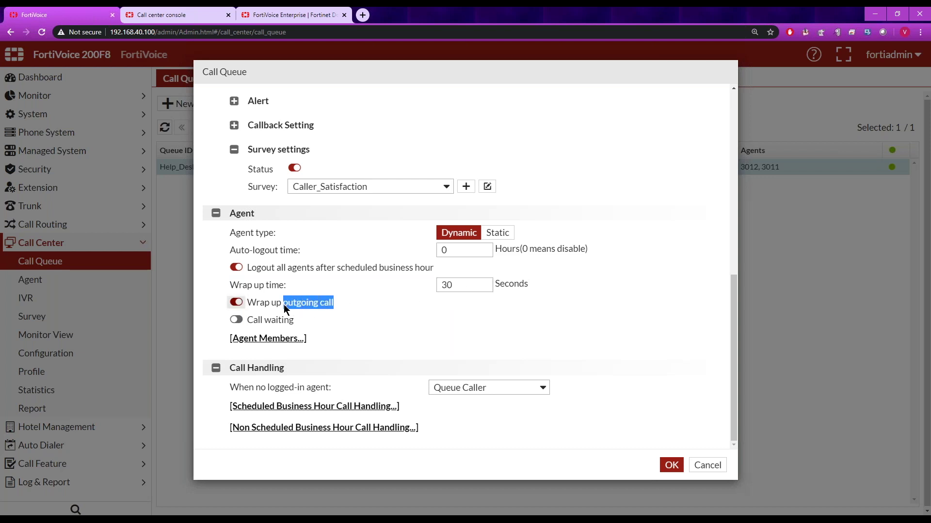
left_click(310, 304)
left_click(236, 303)
Turn call waiting on and back off for the queue, and review its agent members without changing them.
left_click(236, 320)
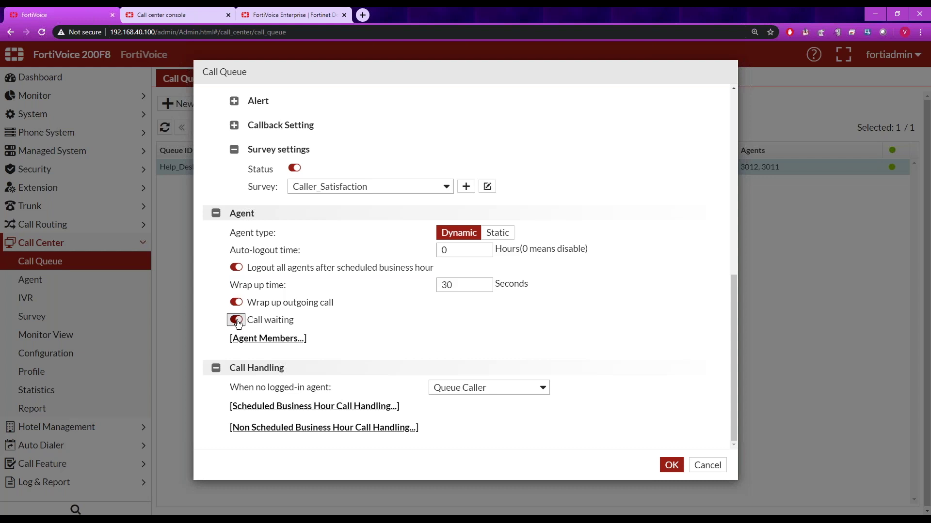
left_click(237, 321)
left_click(272, 341)
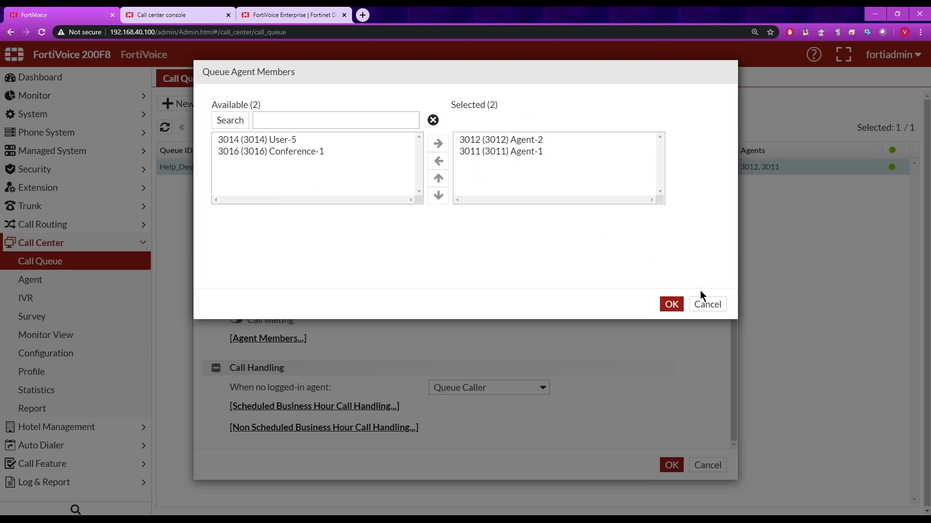
left_click(707, 303)
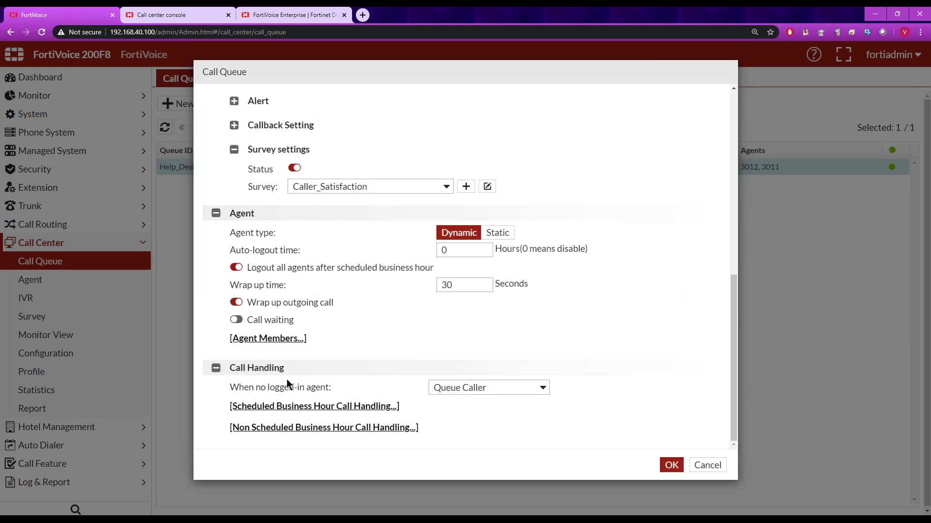
Examine the scheduled business hour call handling for the All Agents Paused, All Agents Logout and Unclassified cases.
left_click(366, 407)
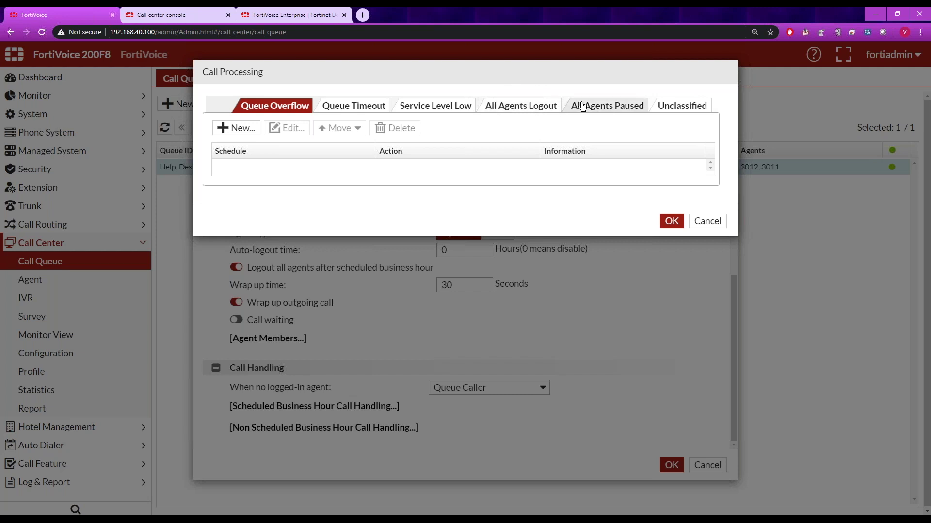
left_click(606, 110)
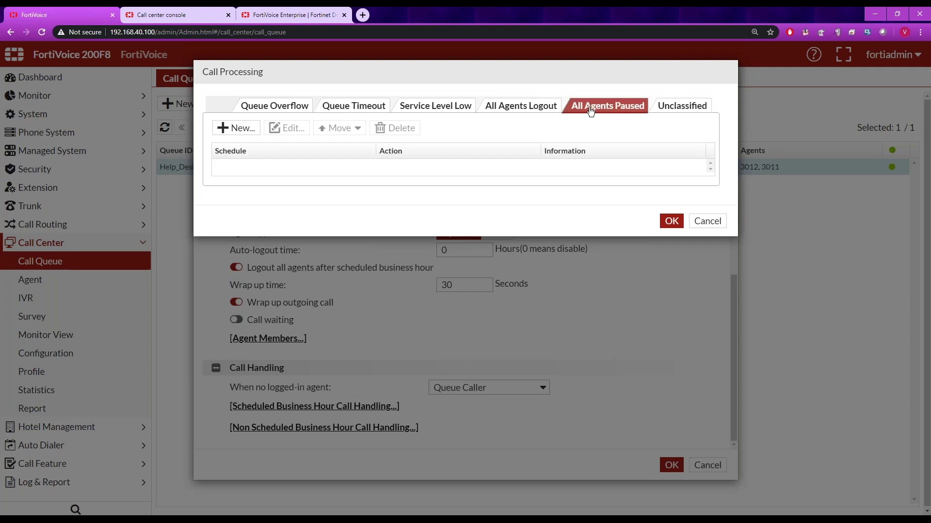
left_click(536, 111)
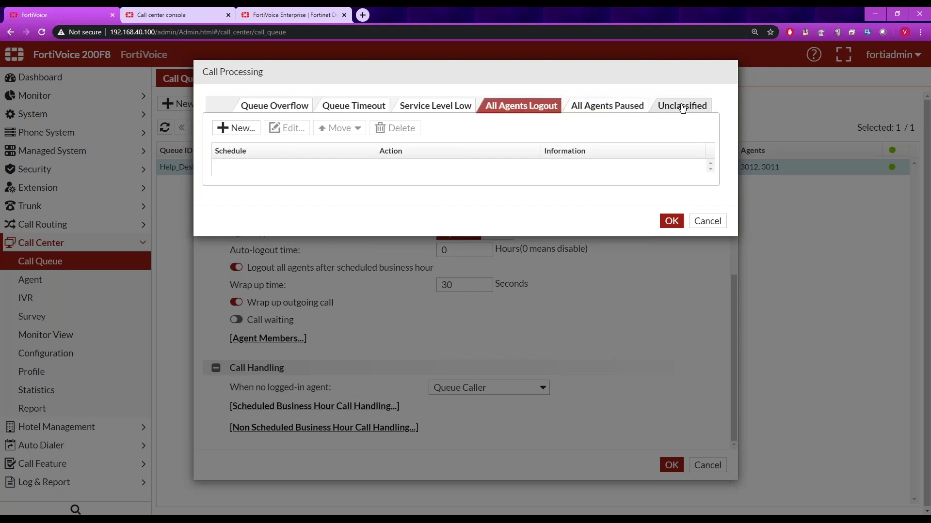
left_click(655, 110)
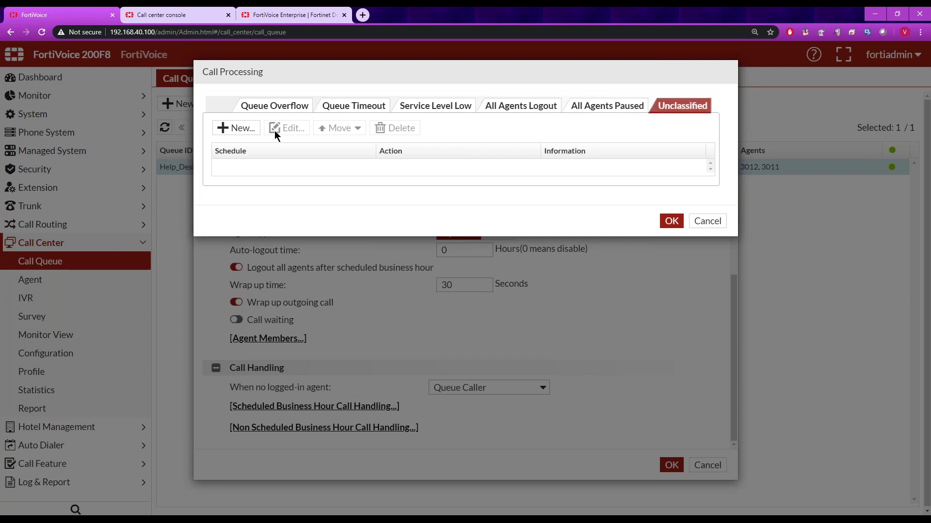
Examine the actions available for a new Unclassified call process, discard it, and close the Help_Desk queue without saving.
left_click(248, 129)
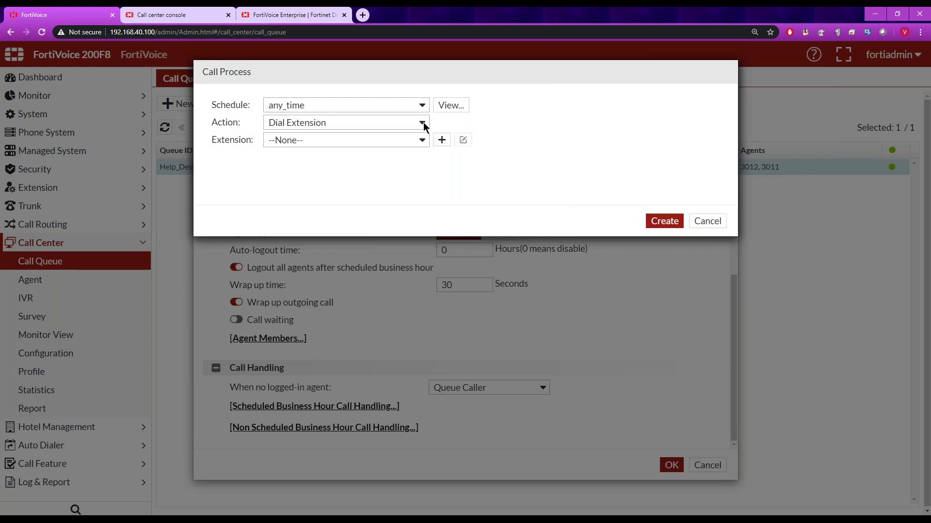
left_click(422, 123)
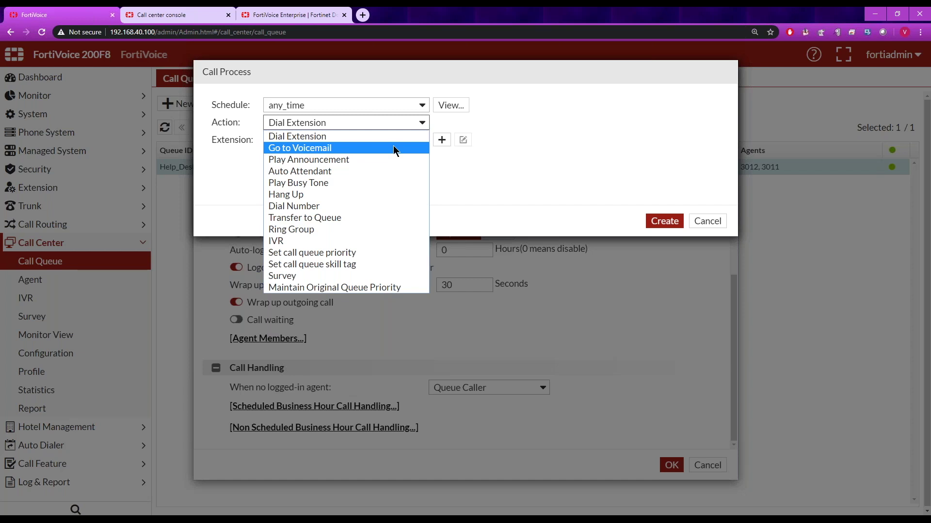
left_click(626, 154)
left_click(707, 221)
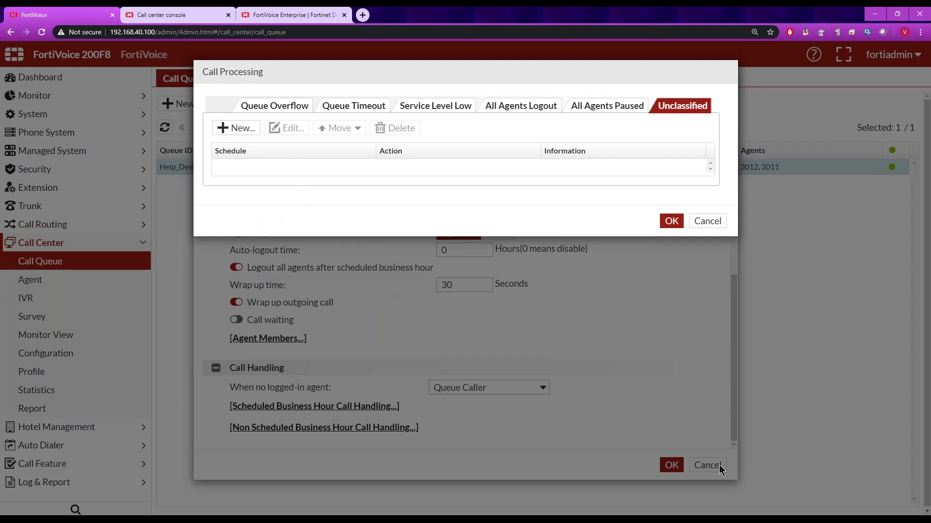
left_click(715, 223)
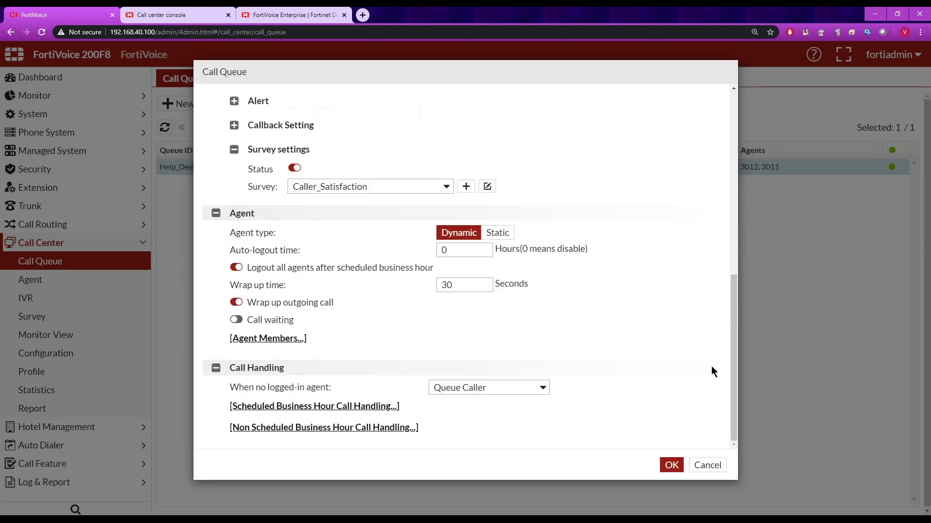
left_click(709, 464)
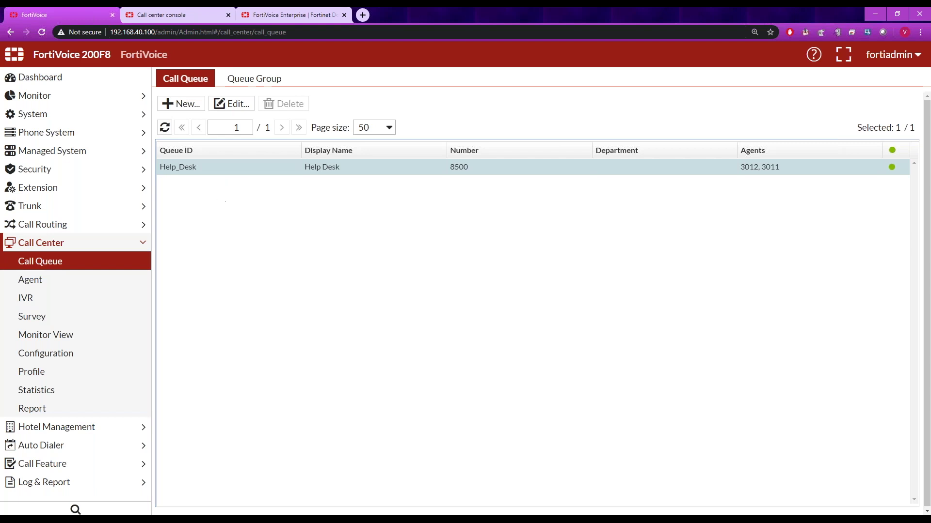
Switch to the call center console and highlight the /agent portion of its web address.
left_click(170, 17)
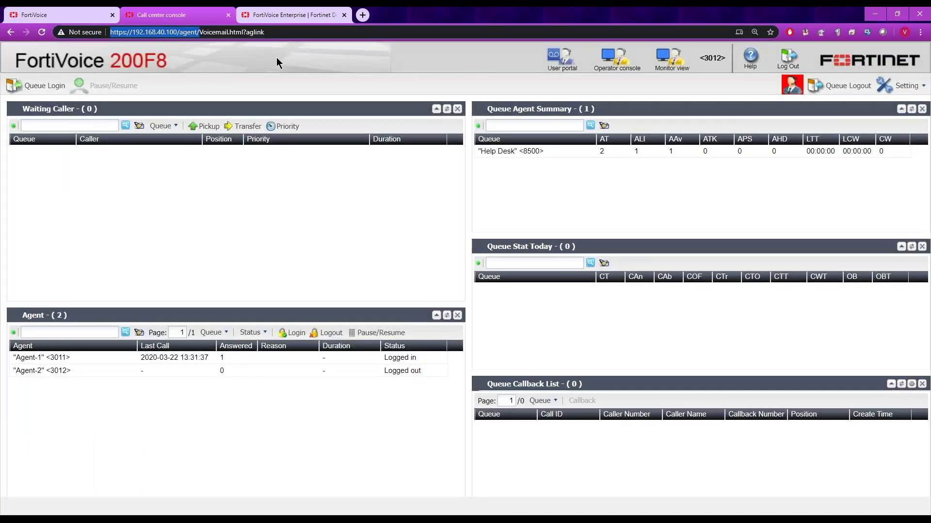
left_click(197, 35)
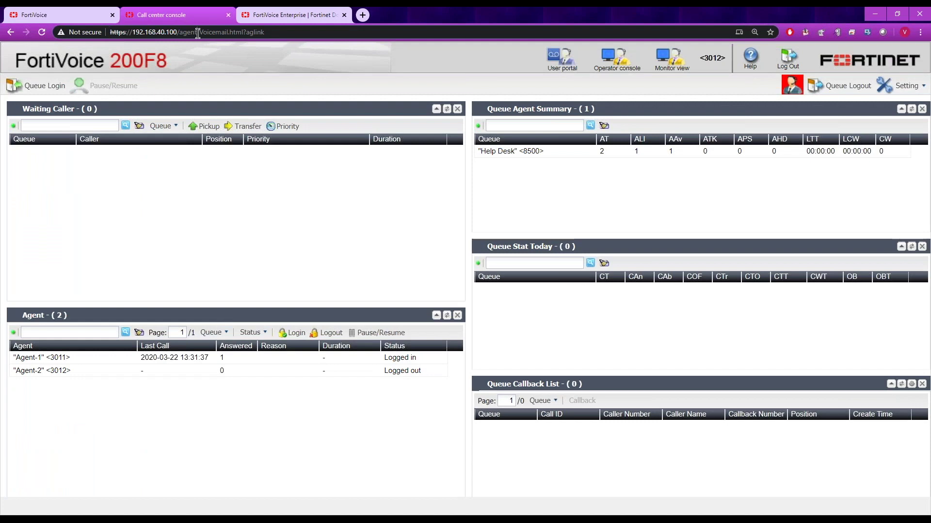
left_click(93, 22)
left_click_drag(176, 32, 117, 32)
left_click(162, 15)
Open the user portal and highlight its /voice address, and return to the call center console to highlight its /agent address.
left_click(562, 57)
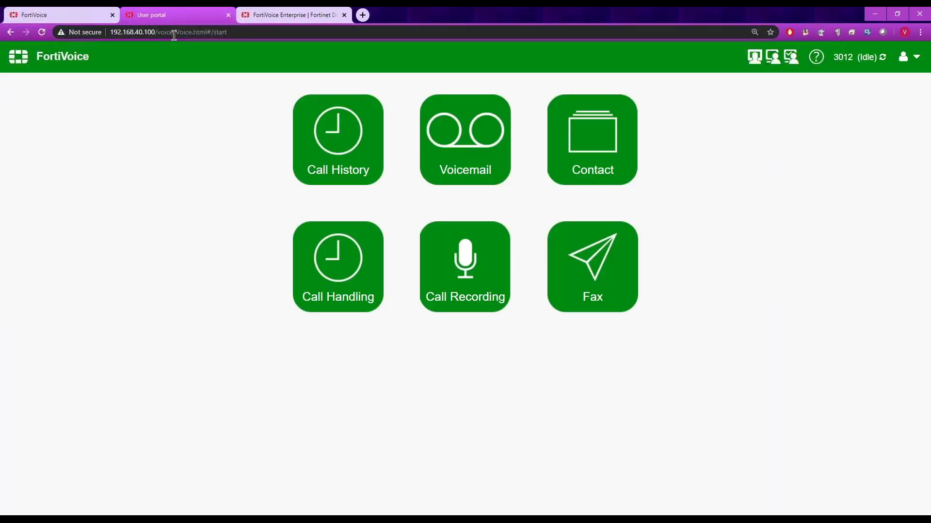
left_click_drag(173, 32, 108, 33)
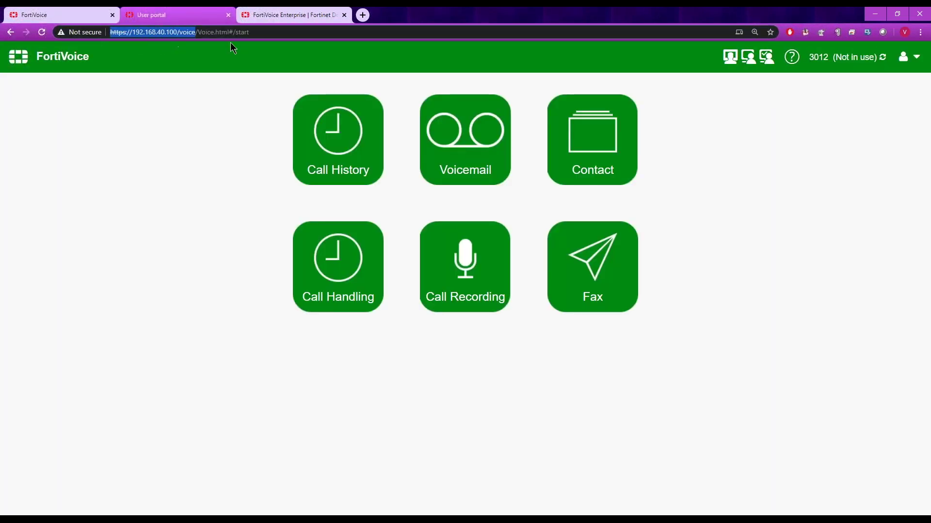
left_click(766, 56)
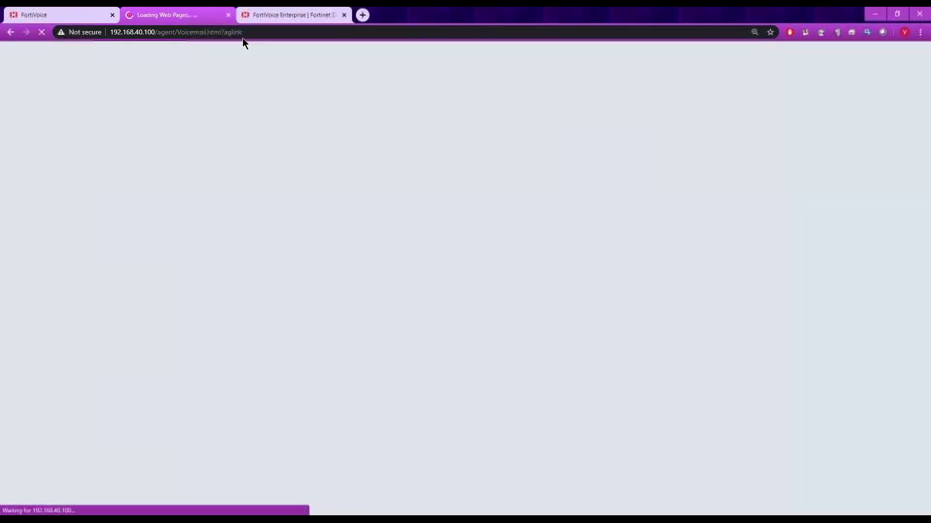
left_click_drag(110, 32, 199, 32)
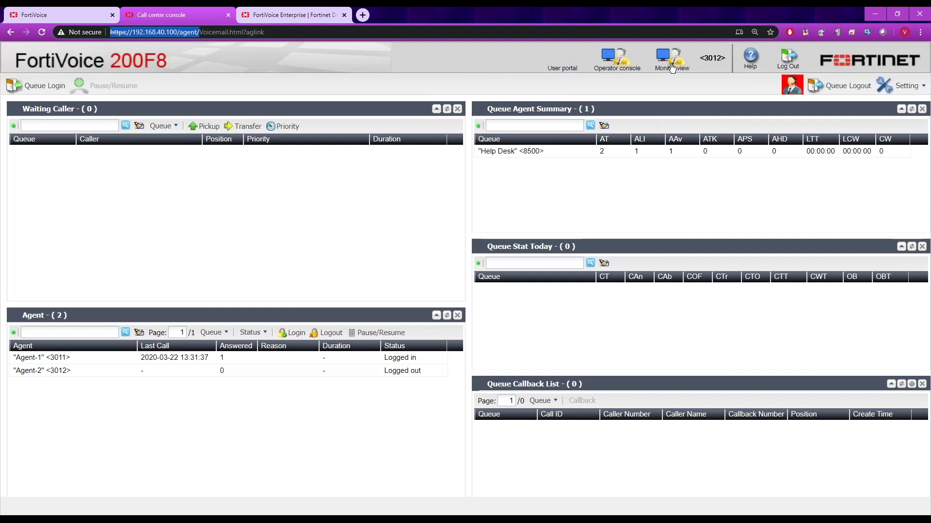
Highlight the signed-in agent's extension and log that agent in to the Help Desk queue.
left_click_drag(705, 63, 710, 63)
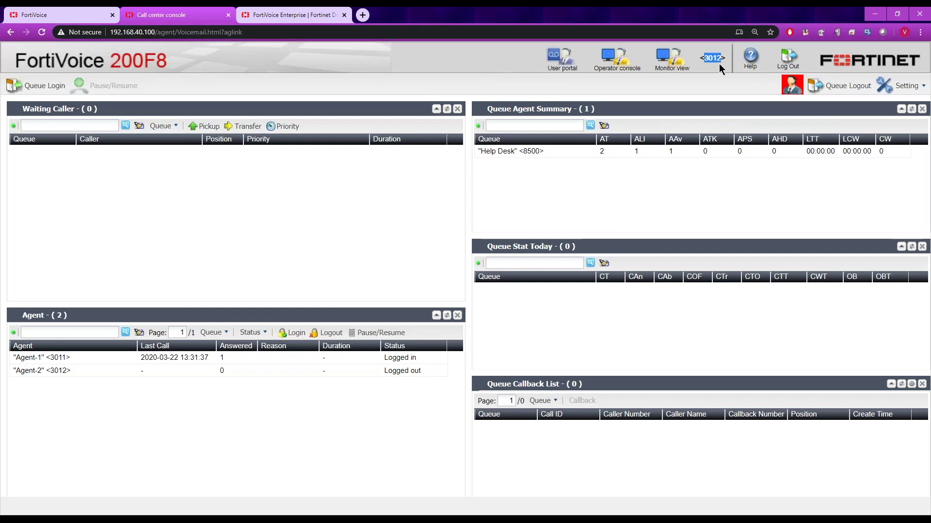
left_click(413, 77)
left_click(43, 83)
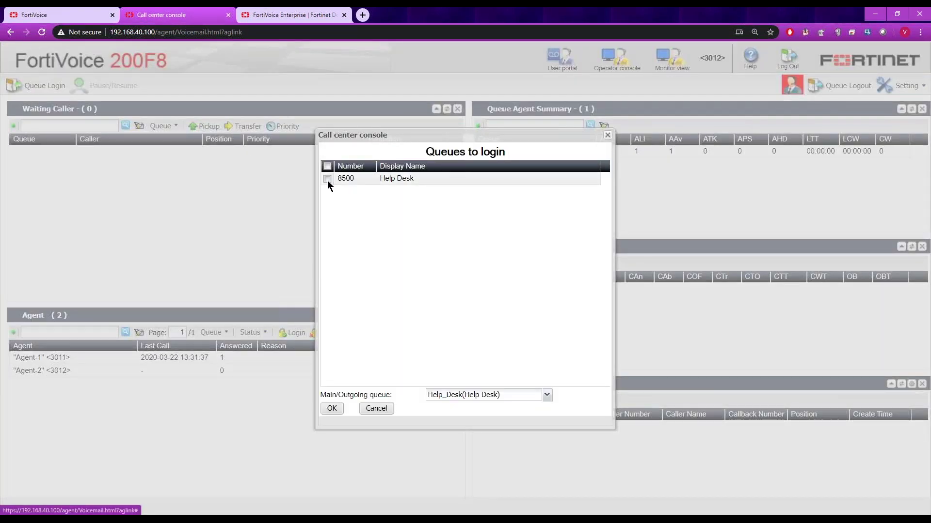
left_click(335, 408)
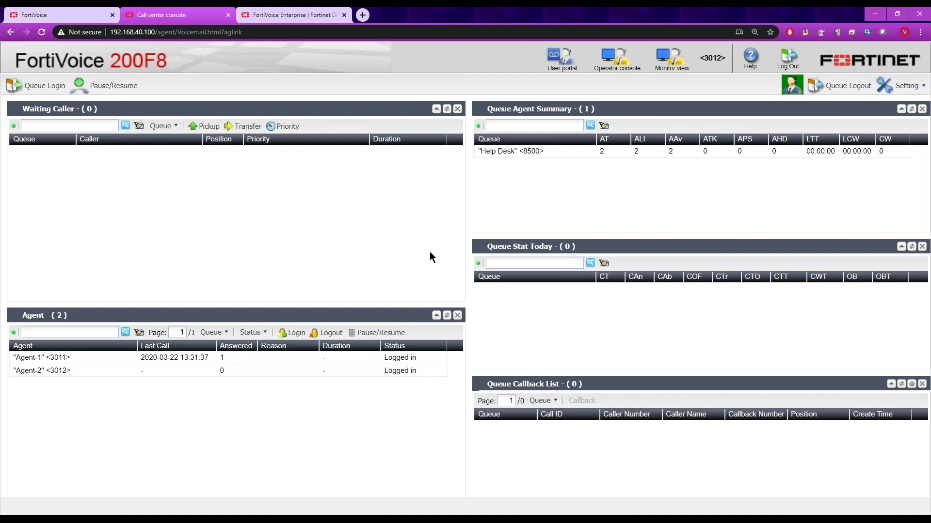
Look over the Waiting Caller and Agent lists and view the queue filter options for the agent list.
mouse_move(261, 108)
left_mouse_down()
mouse_move(260, 123)
mouse_move(262, 107)
left_mouse_up()
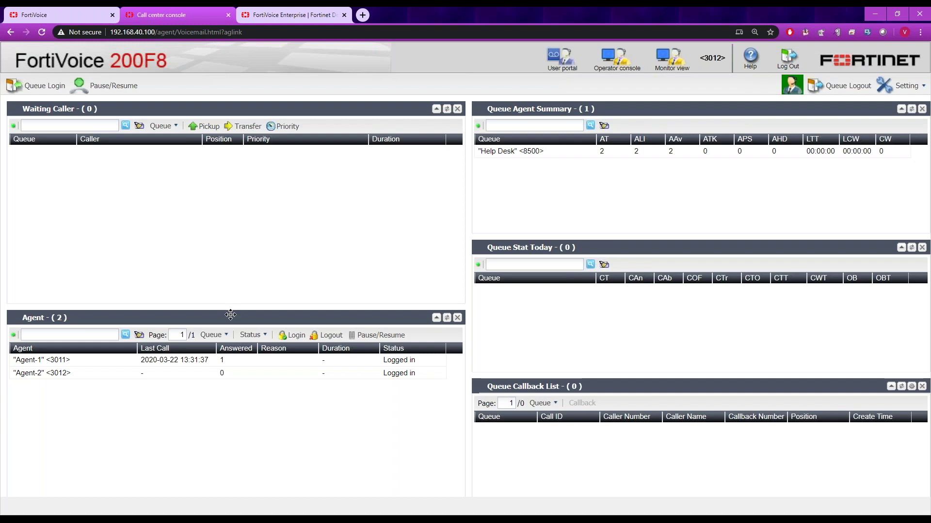
left_click_drag(230, 316, 207, 317)
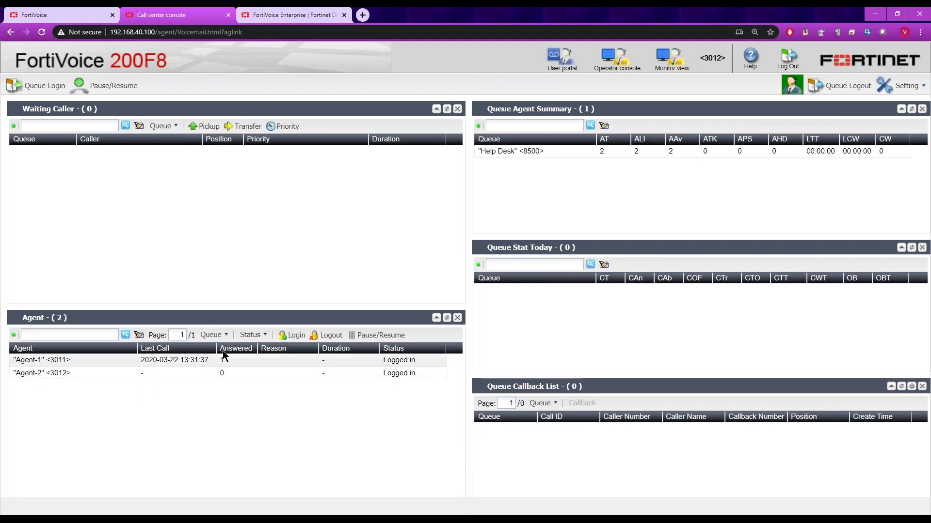
left_click(228, 335)
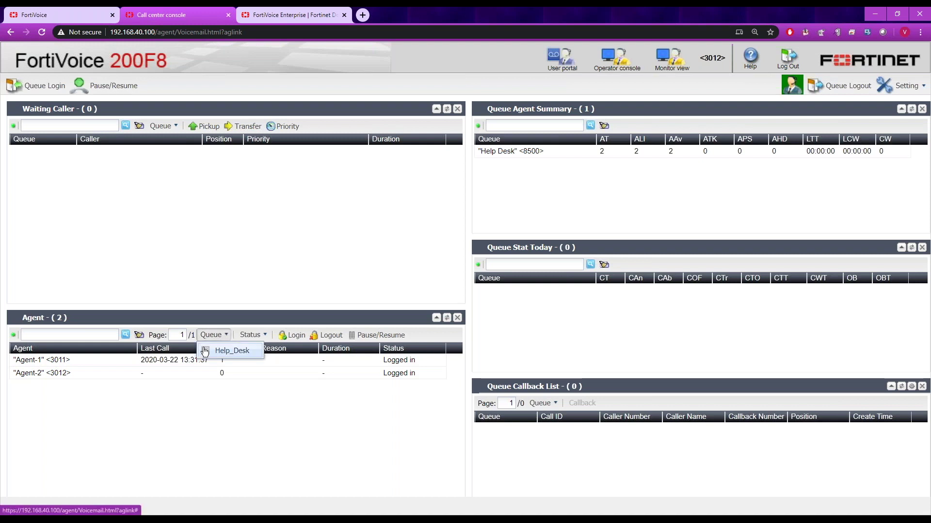
left_click(185, 419)
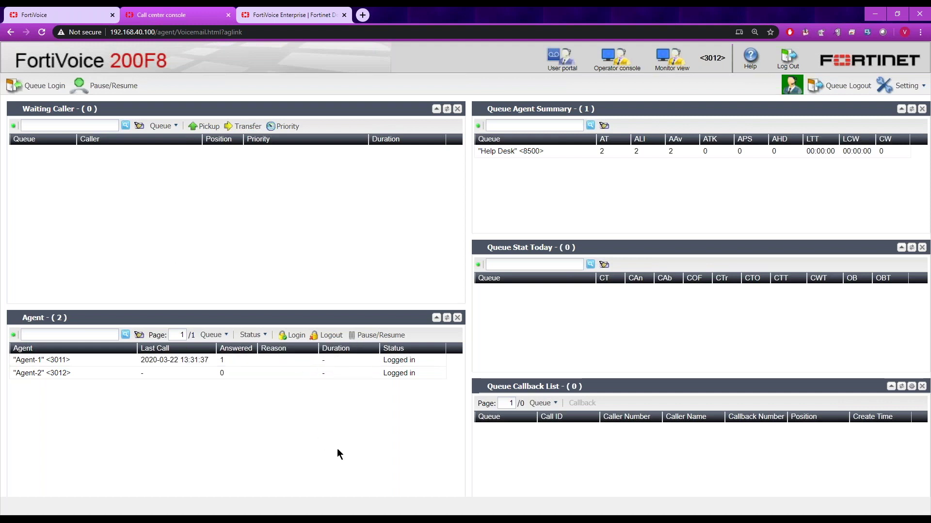
Pause the signed-in agent in the Help_Desk queue with the reason code Research, and refresh the Agent list.
left_click(95, 90)
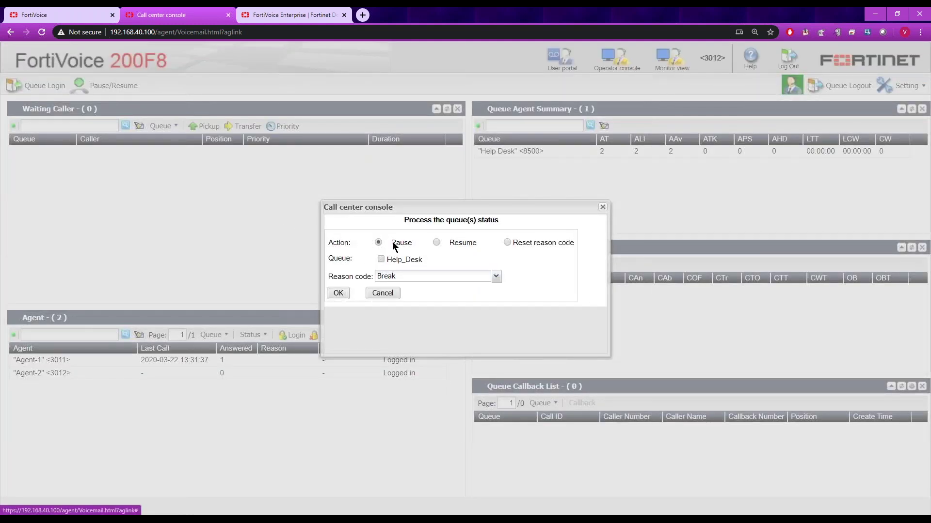
left_click(381, 259)
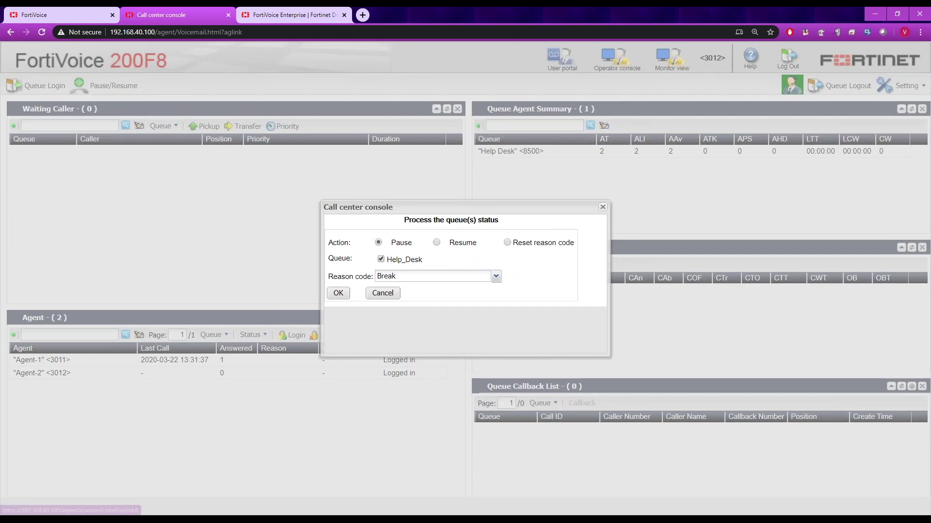
left_click(495, 276)
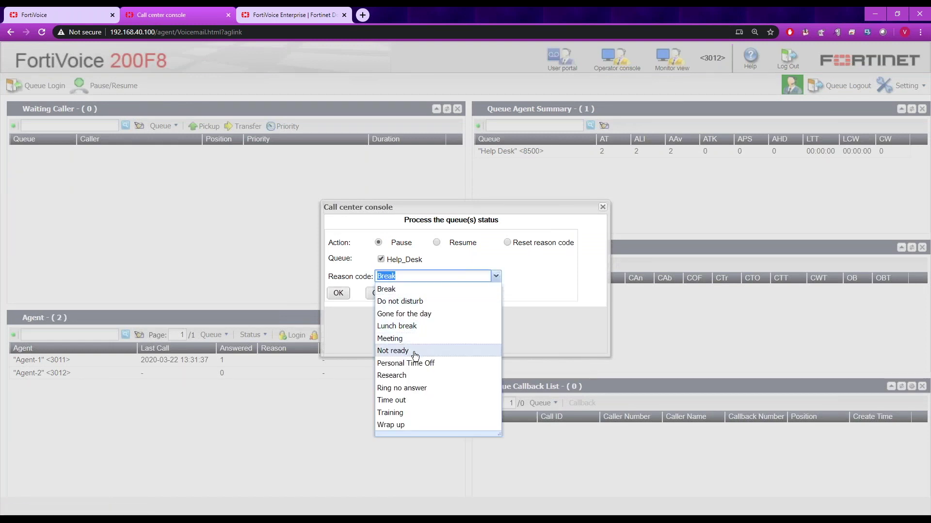
left_click(407, 375)
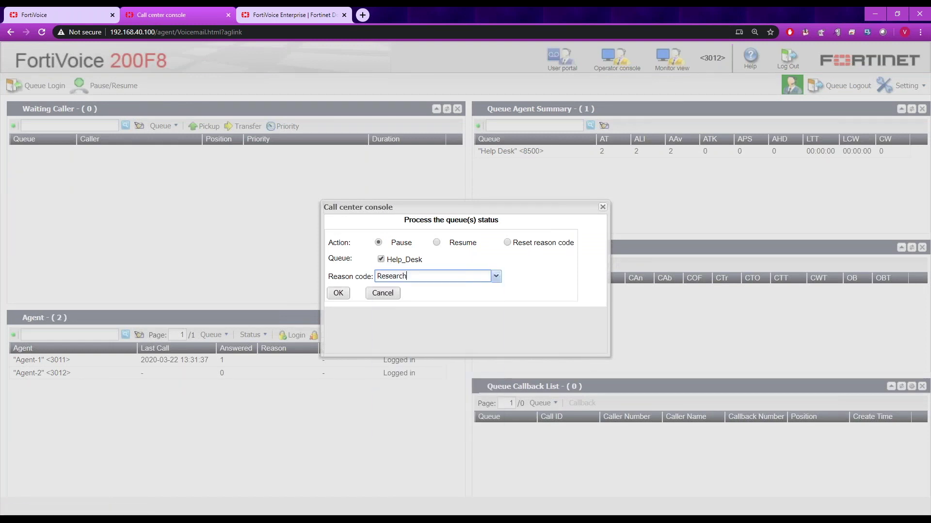
left_click(339, 293)
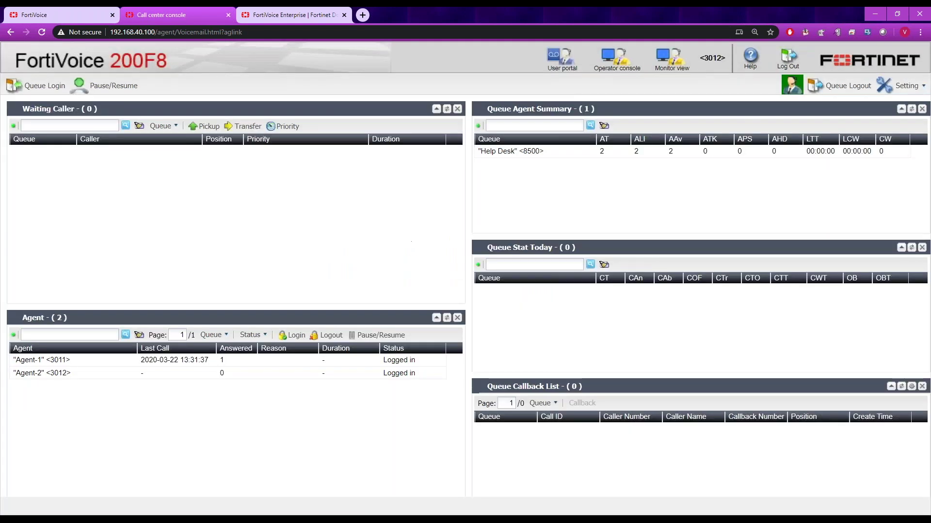
left_click(447, 318)
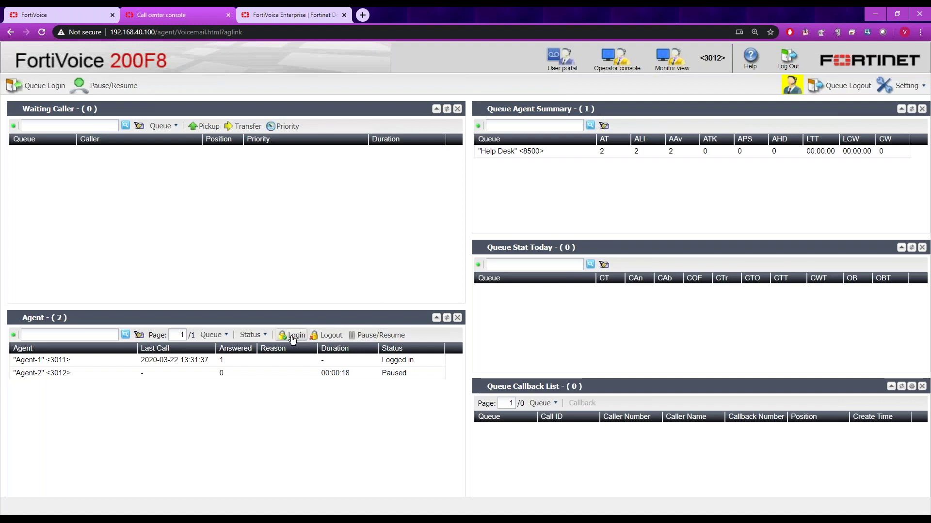
Resume the signed-in agent in the Help_Desk queue and refresh the Agent list.
left_click(366, 340)
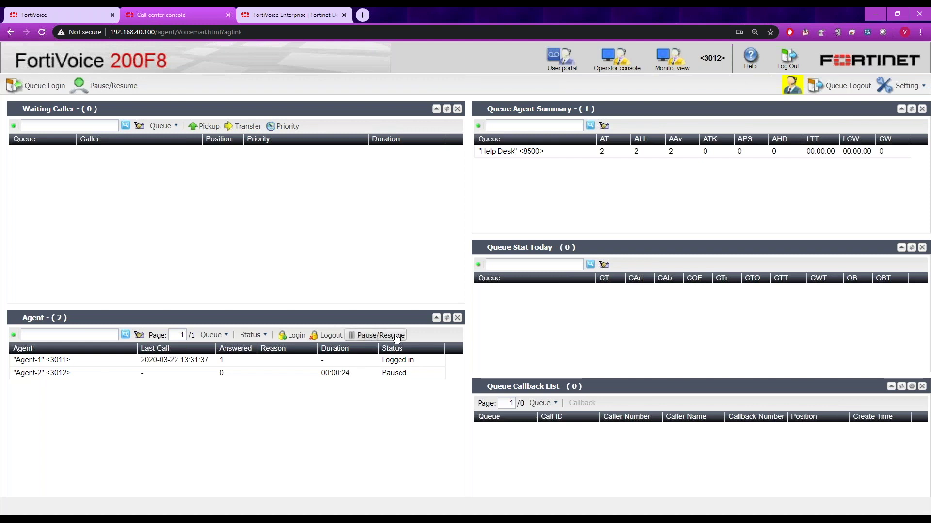
left_click(112, 86)
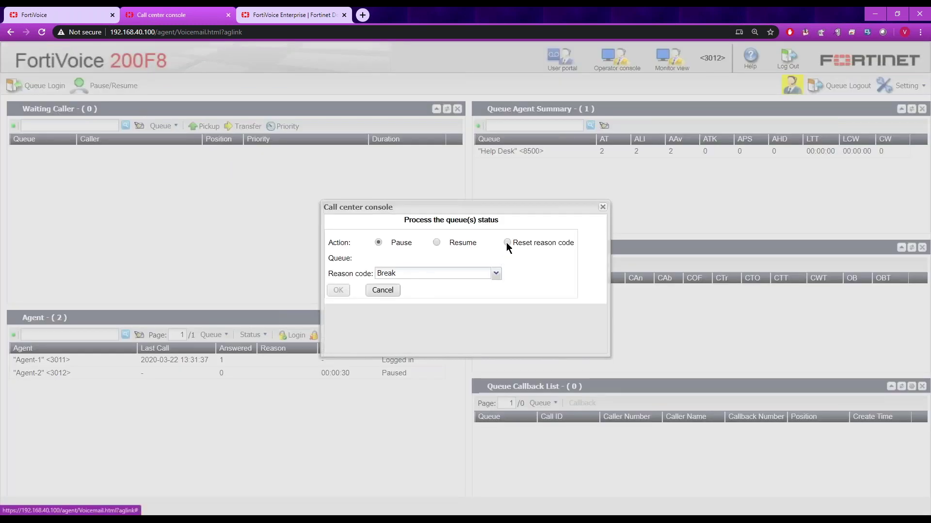
left_click(436, 244)
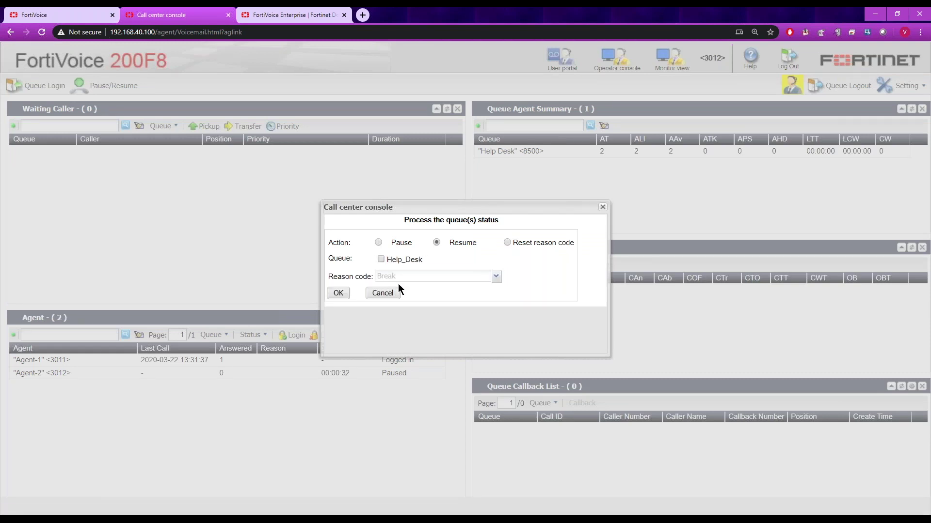
left_click(338, 293)
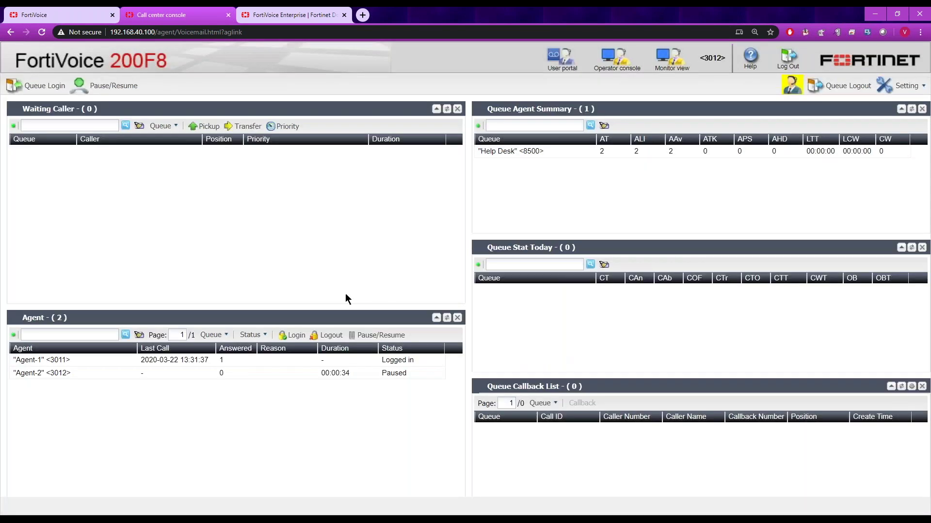
left_click(446, 319)
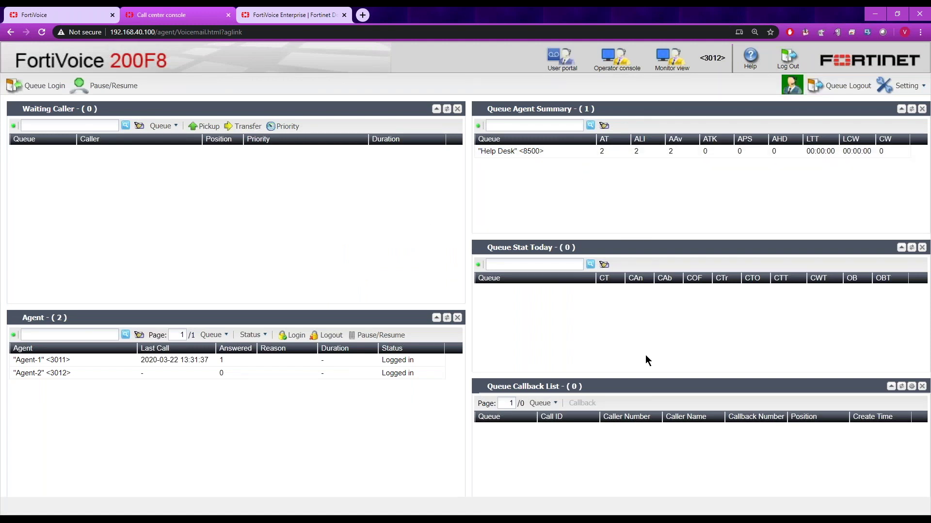
Examine the Queue Agent Summary and Queue Stat Today widgets of the console.
mouse_move(652, 379)
left_mouse_down()
mouse_move(650, 354)
mouse_move(650, 378)
left_mouse_up()
left_click_drag(576, 110, 557, 114)
mouse_move(510, 250)
left_mouse_down()
mouse_move(509, 233)
mouse_move(507, 254)
left_mouse_up()
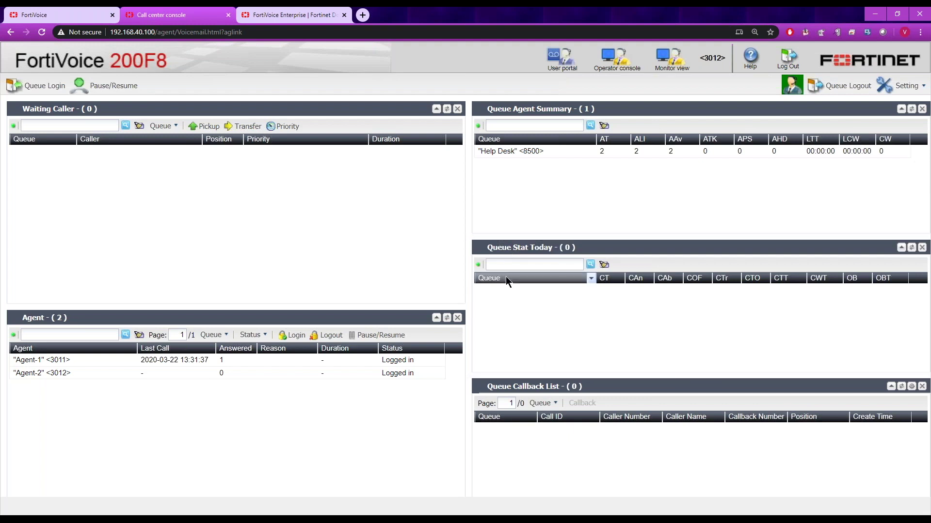
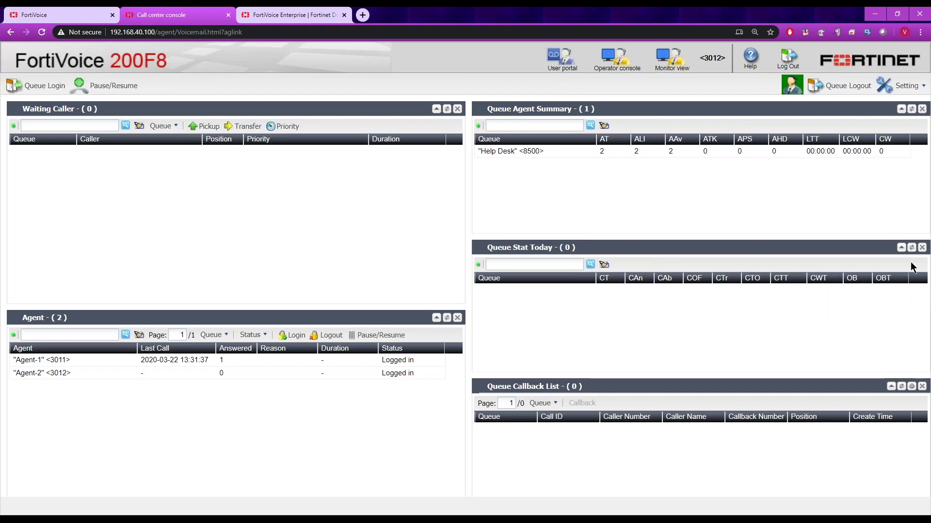
Close the Queue Stat Today, Queue Agent Summary and Queue Callback List widgets and remove the empty column.
left_click(922, 250)
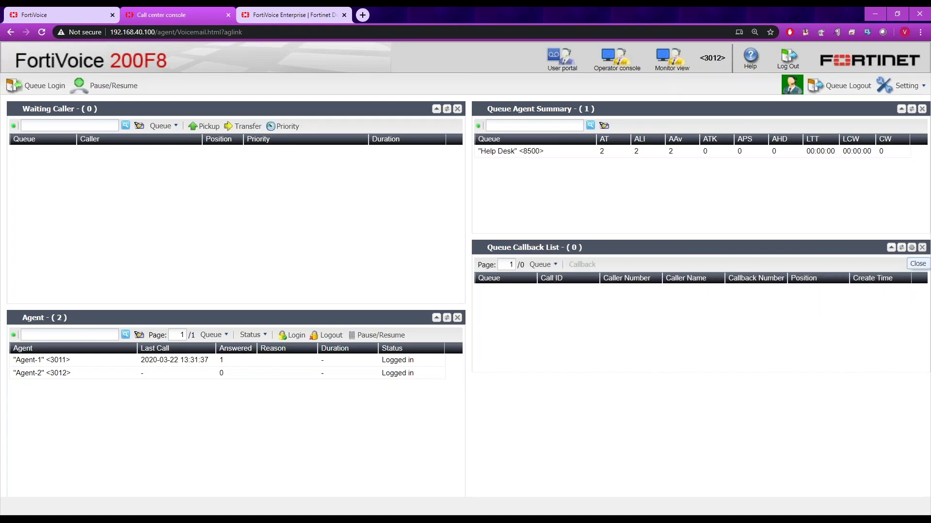
left_click(922, 109)
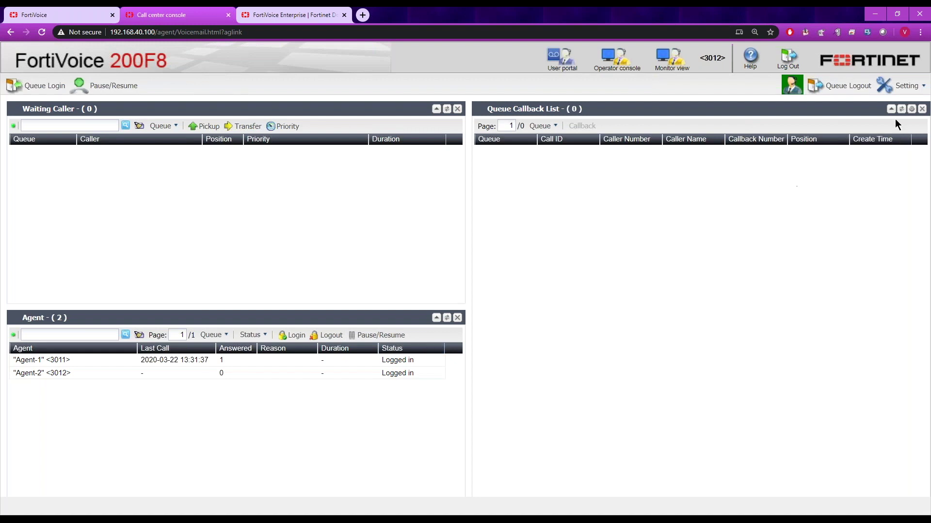
left_click(922, 111)
left_click(920, 87)
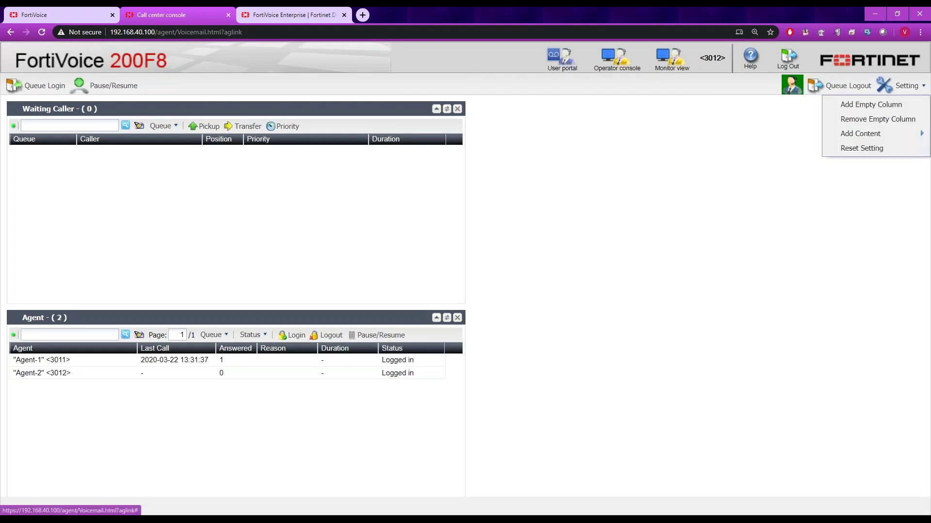
left_click(884, 119)
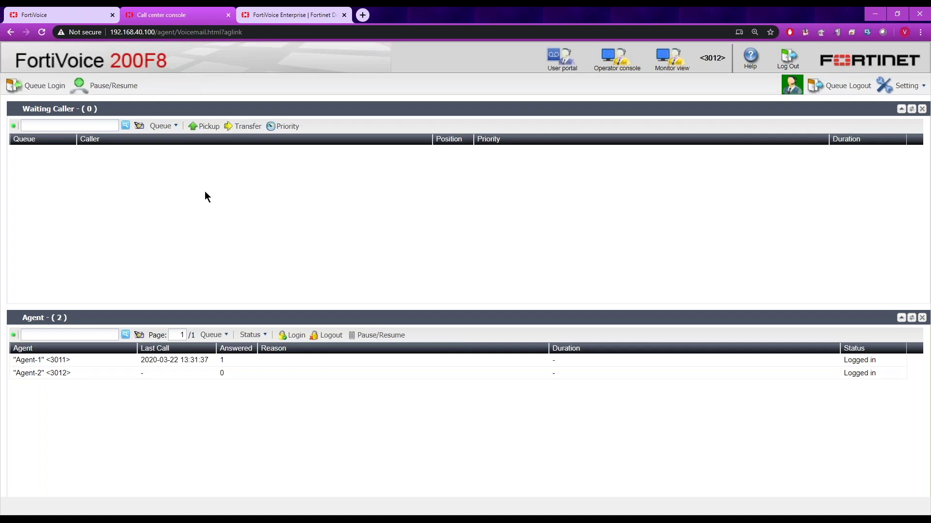
Switch to the FortiVoice admin portal and examine the Queue_Performance item of the Help_Desk_Wallboard monitor view, leaving the item unsaved.
left_click(63, 16)
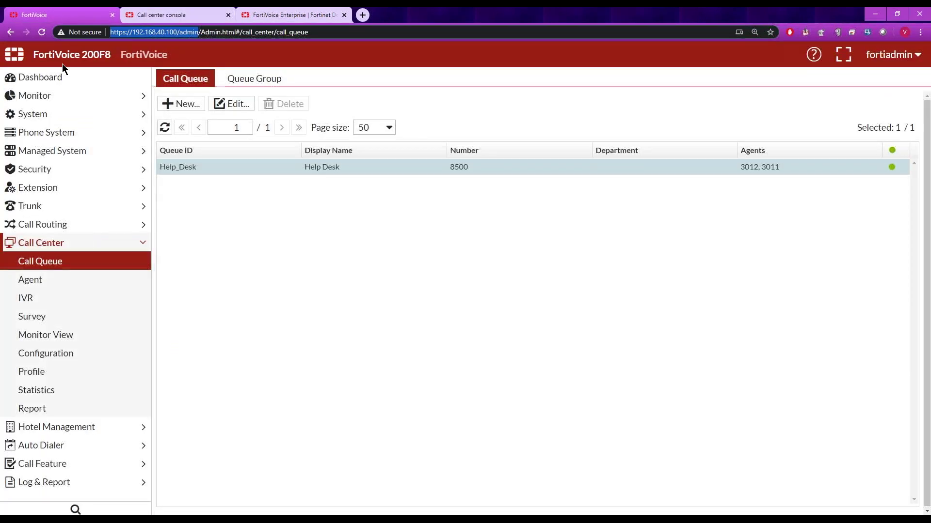
left_click(53, 338)
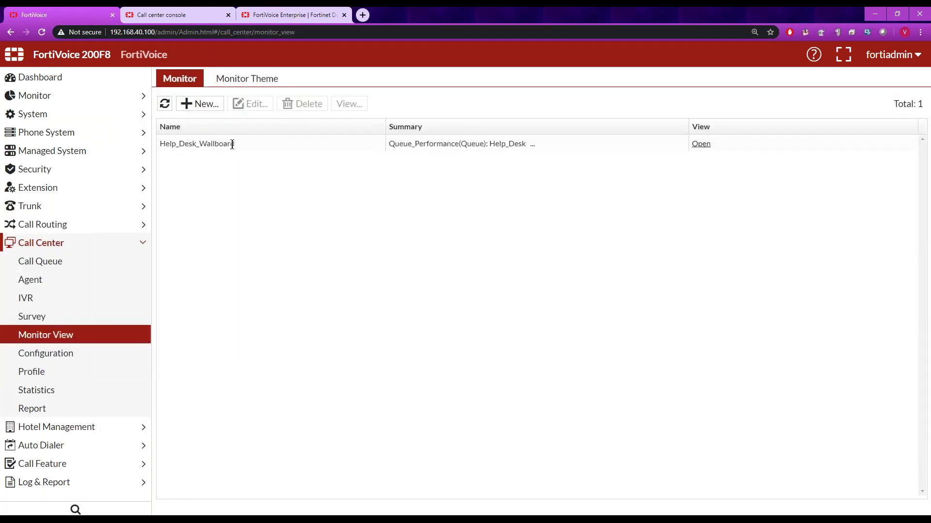
double_click(232, 144)
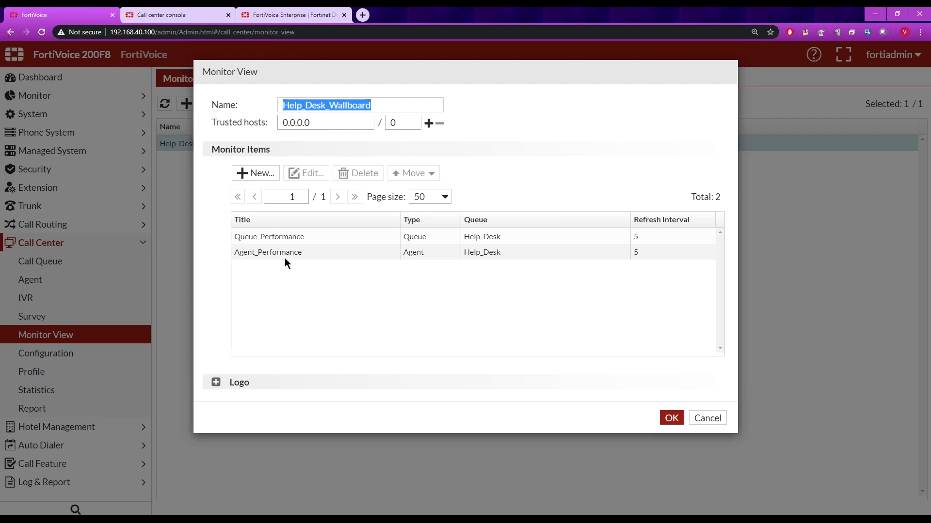
left_click(287, 237)
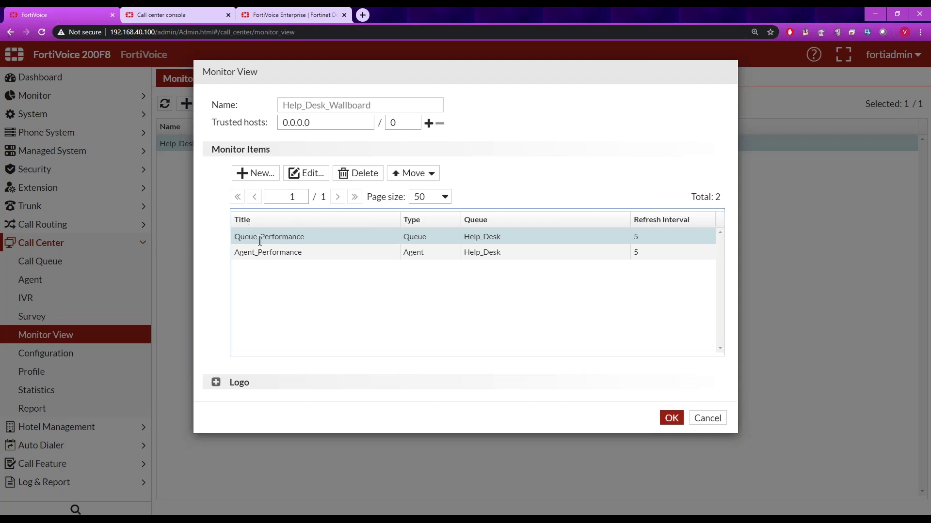
left_click(312, 178)
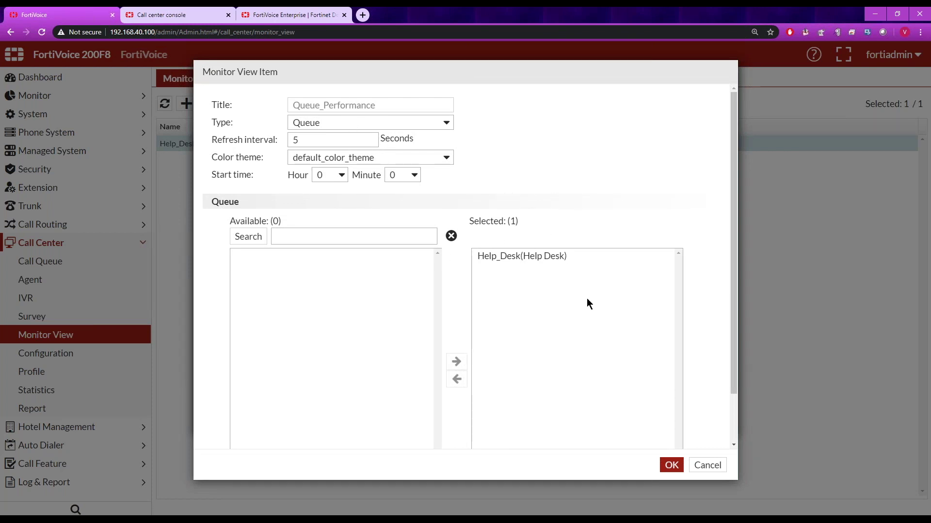
left_click(701, 465)
Examine the settings of the wallboard's Agent_Performance item, and close the Help_Desk_Wallboard monitor view without saving.
left_click(318, 252)
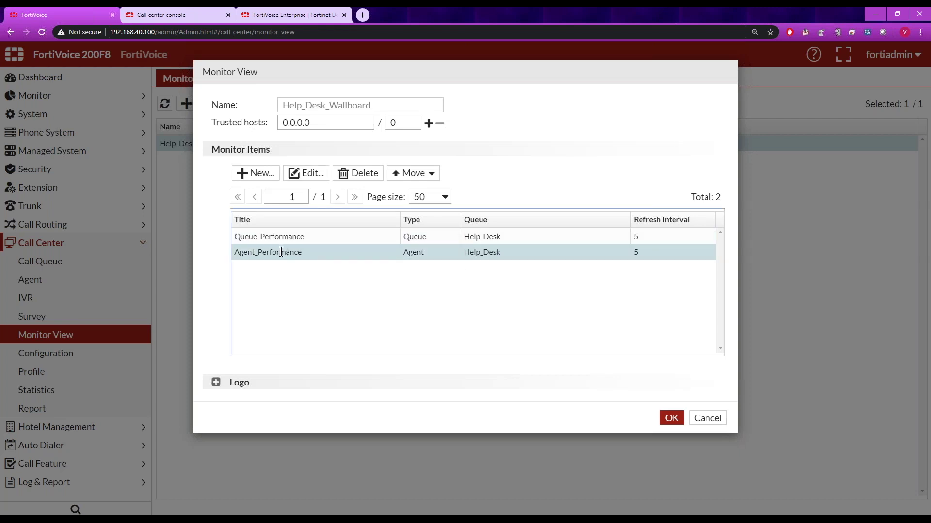
left_click(306, 173)
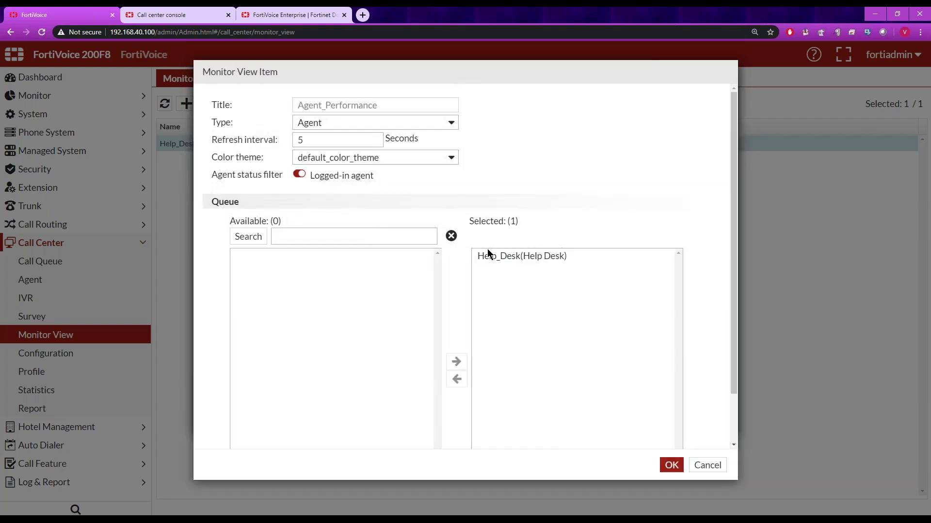
scroll(488, 248, "down", 1)
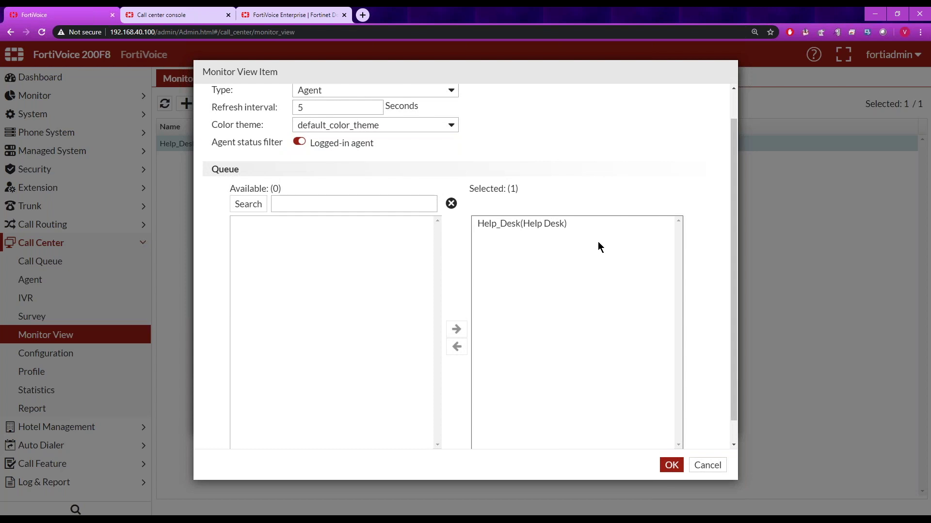
left_click(704, 467)
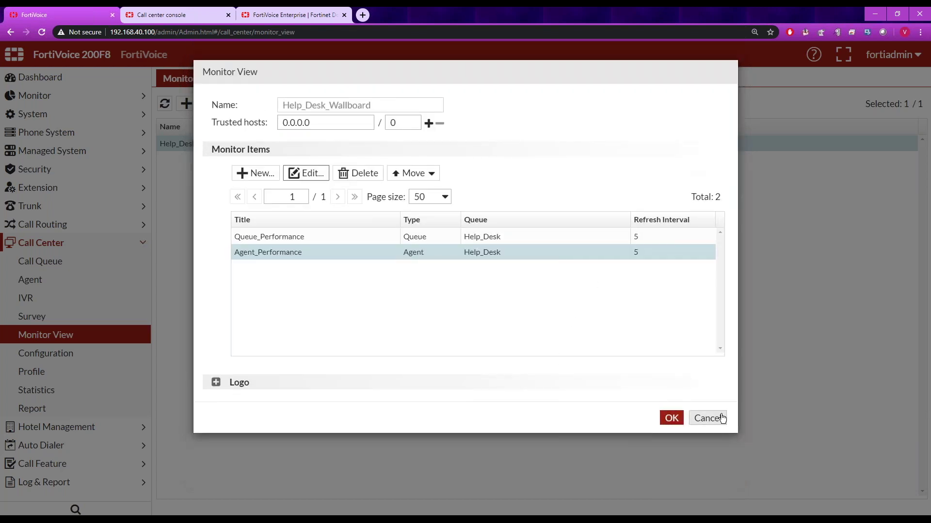
left_click(721, 420)
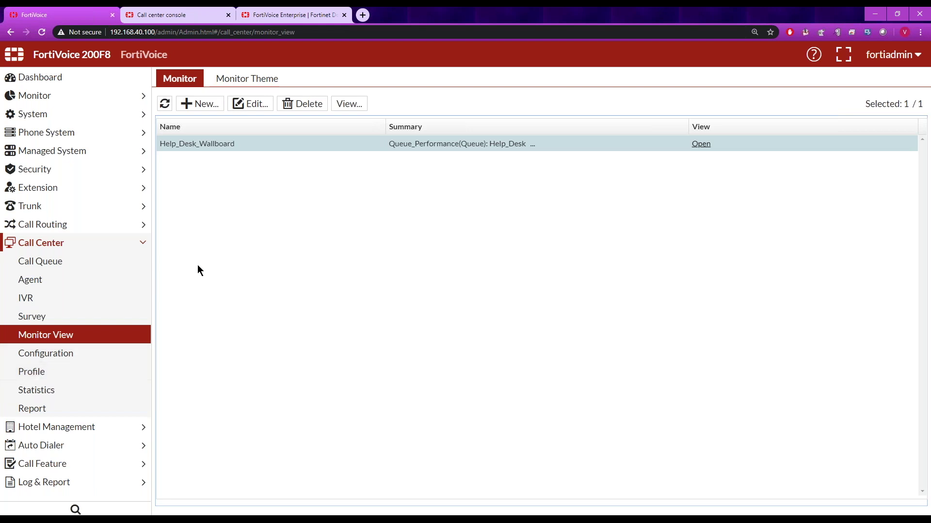
Switch to the call center console and open the Help_Desk_Wallboard from the agent's monitor view console.
left_click(203, 14)
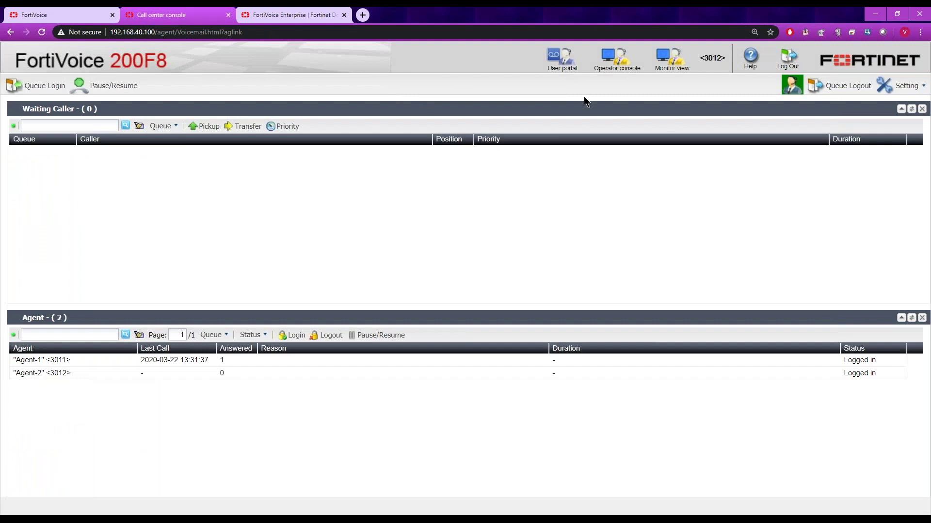
left_click(679, 63)
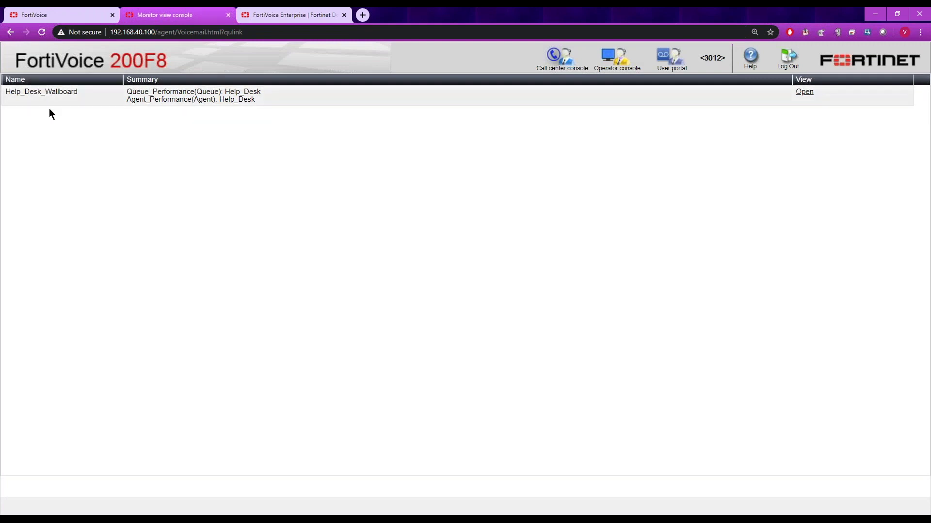
left_click(804, 92)
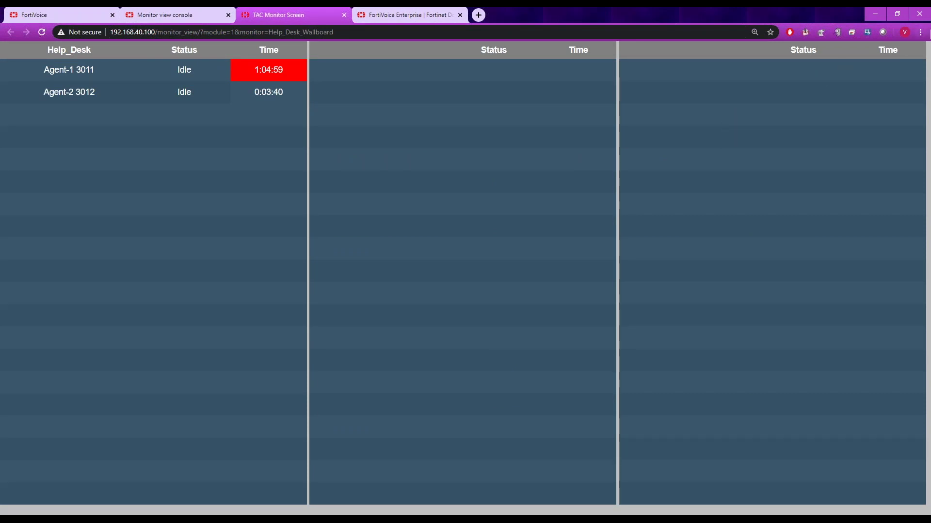
Reduce the browser zoom to 100% to examine the wallboard's Queue_Performance view, and close the wallboard.
left_click(920, 32)
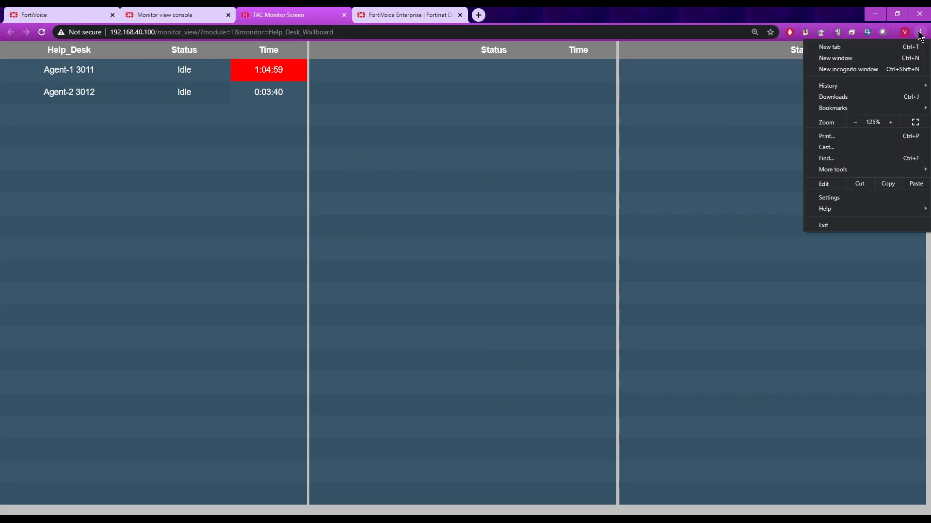
left_click(855, 122)
left_click(856, 122)
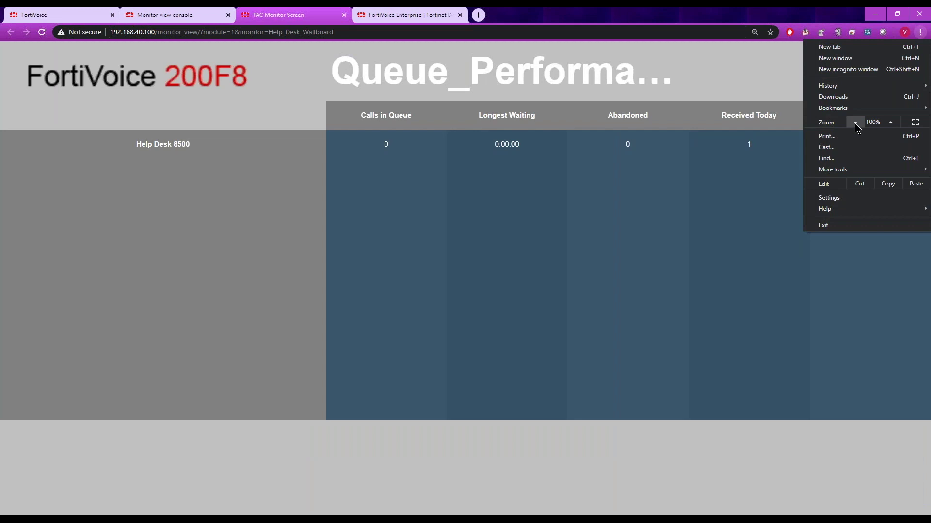
left_click(241, 213)
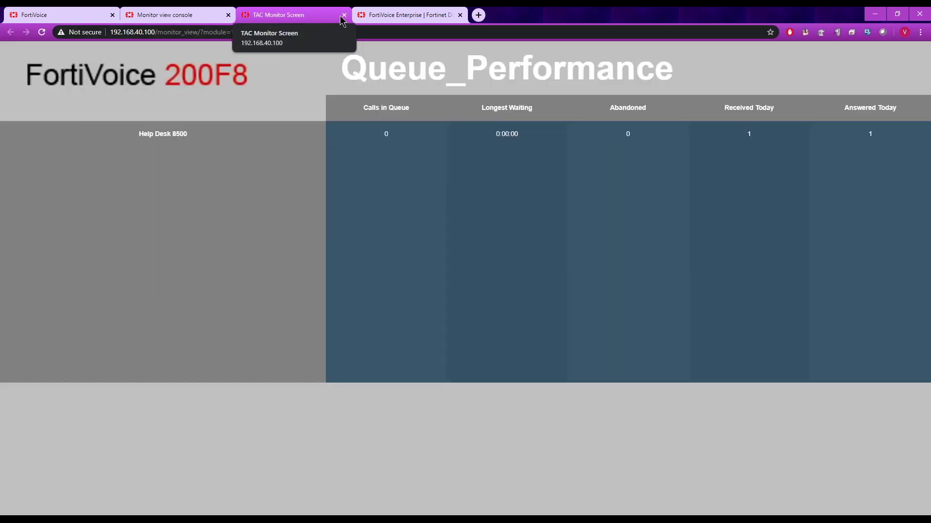
left_click(345, 16)
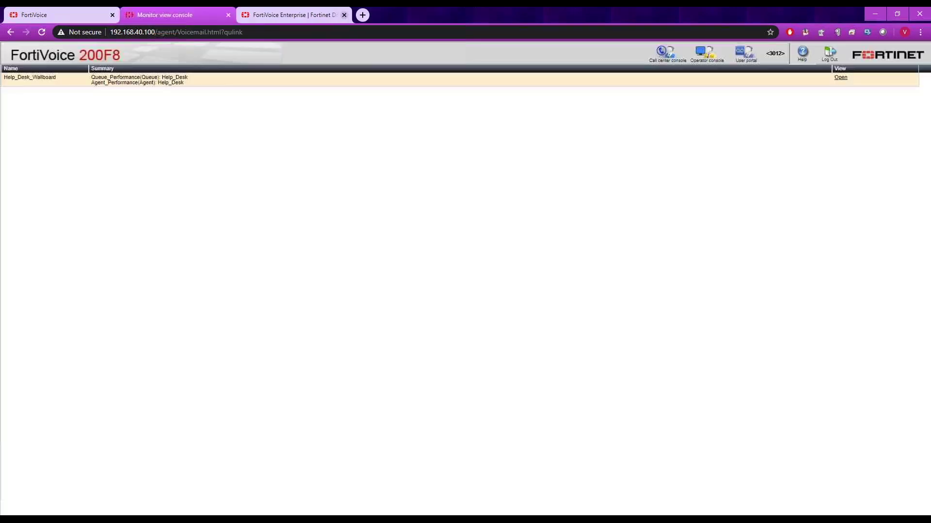
Return the agent session to the call center console, and set the FortiVoice admin portal's zoom to 125%.
left_click(668, 58)
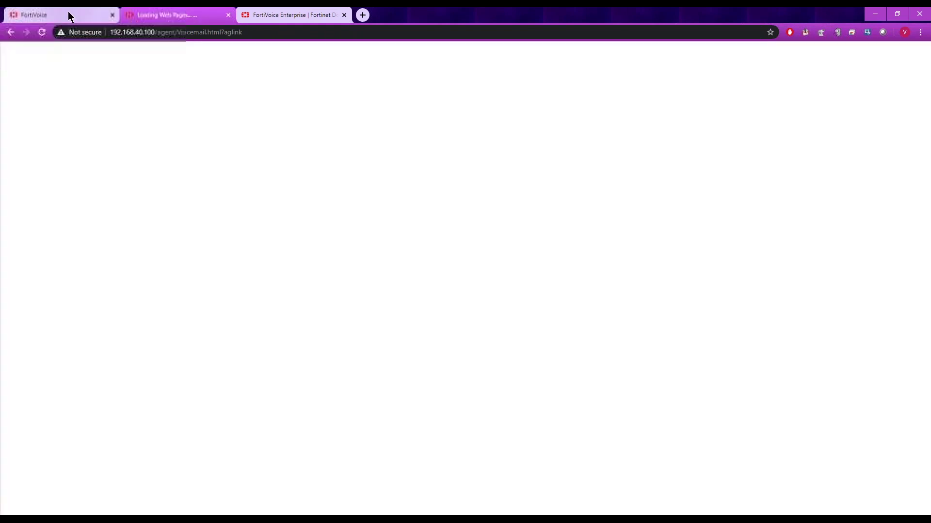
left_click(68, 12)
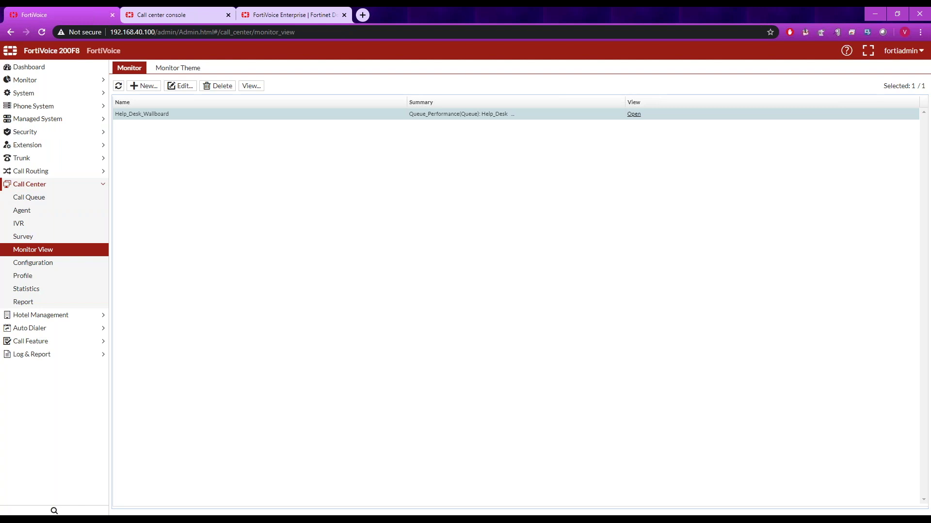
left_click(920, 32)
left_click(891, 122)
left_click(891, 122)
left_click(891, 122)
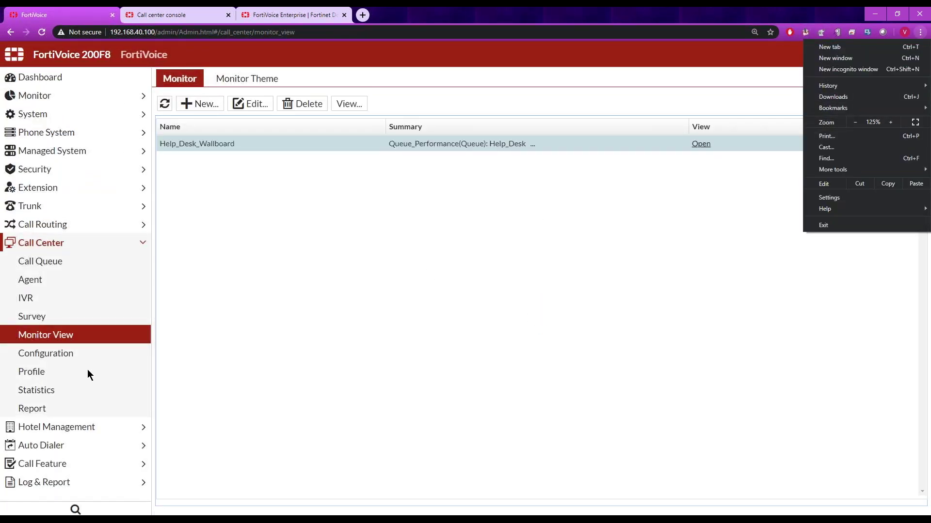
Examine the Agent Daily Summary and Queue Daily Summary in the call center statistics.
left_click(46, 395)
left_click(46, 393)
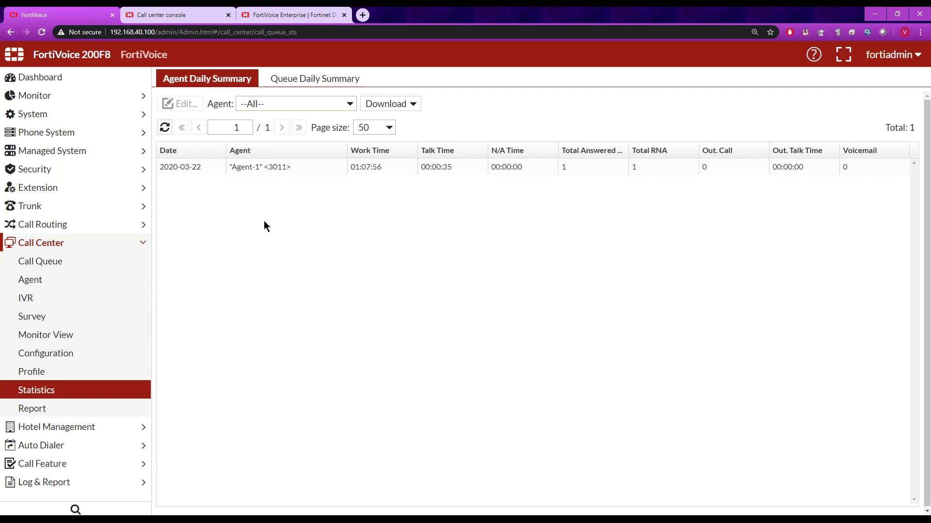
left_click(311, 83)
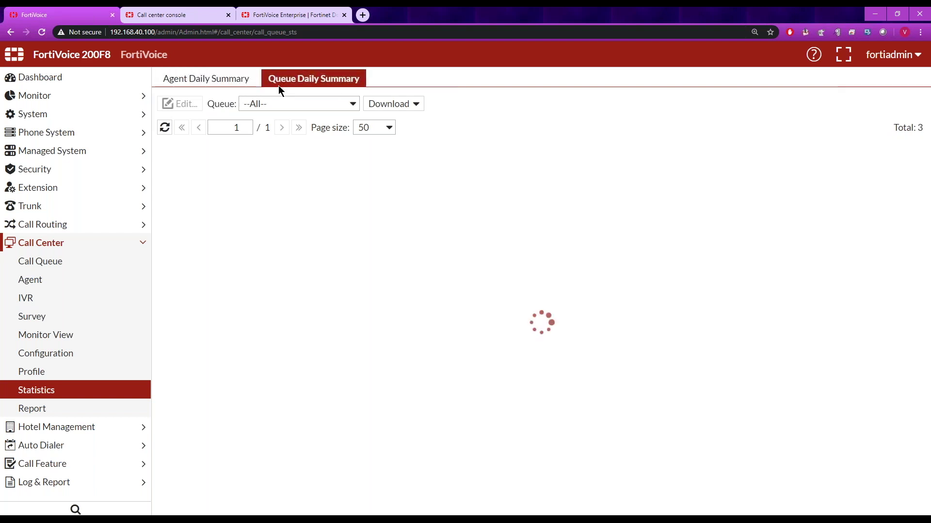
left_click(226, 79)
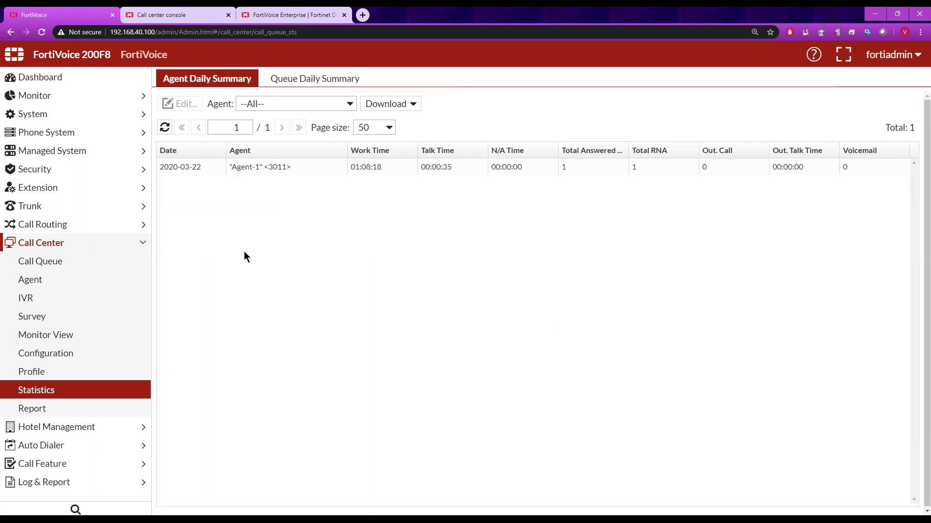
left_click(183, 15)
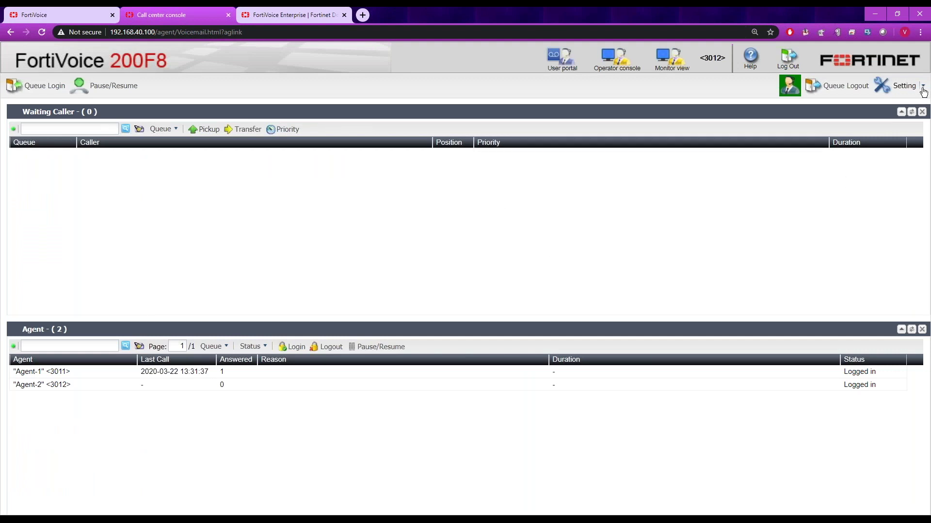
left_click(77, 19)
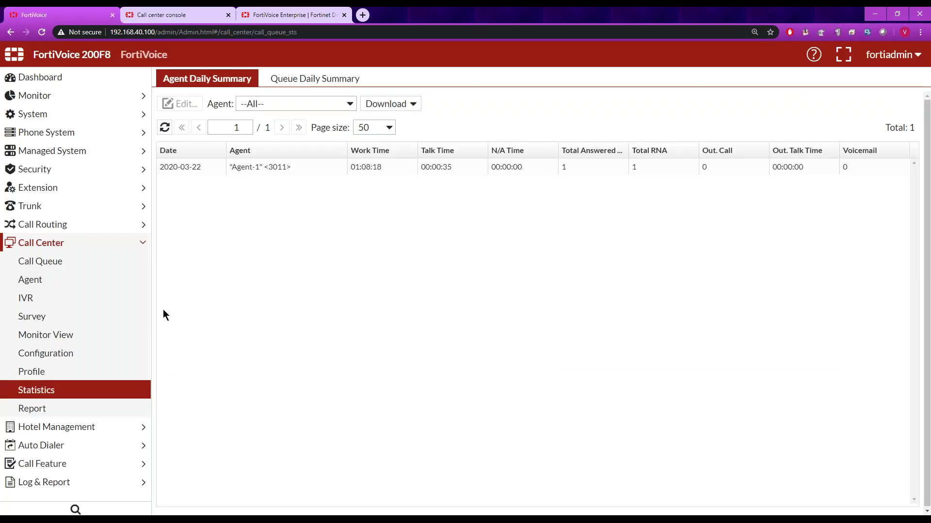
Start a new call center report and switch to the maximized Call Center Reports Defined v1.3 document in Word.
left_click(46, 410)
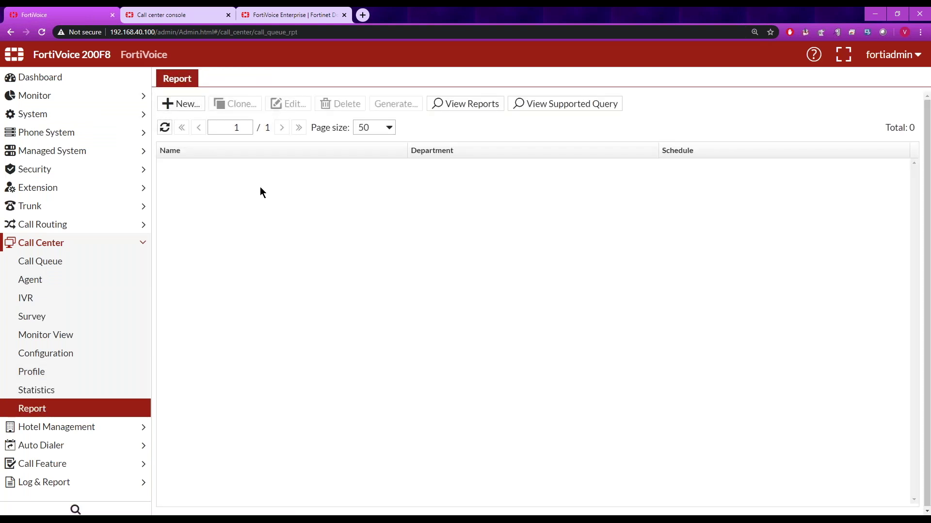
left_click(194, 106)
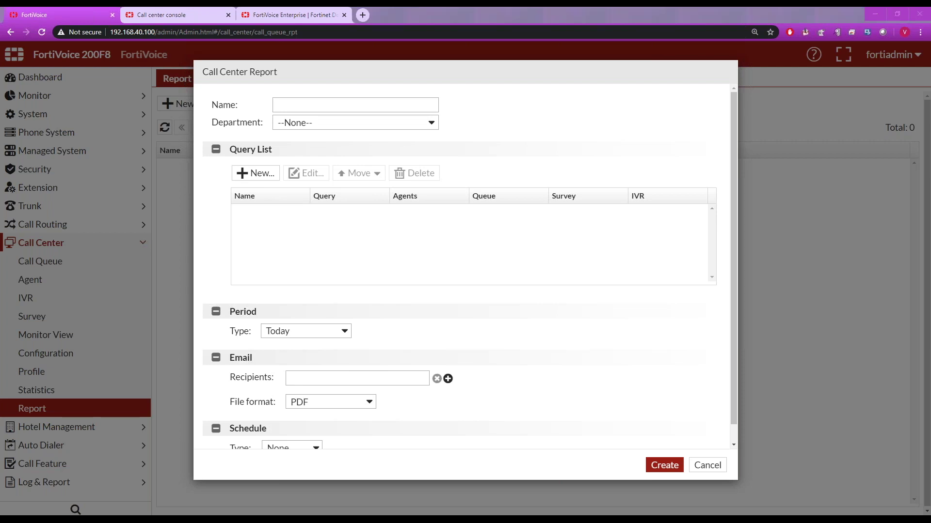
left_click_drag(215, 42, 262, 43)
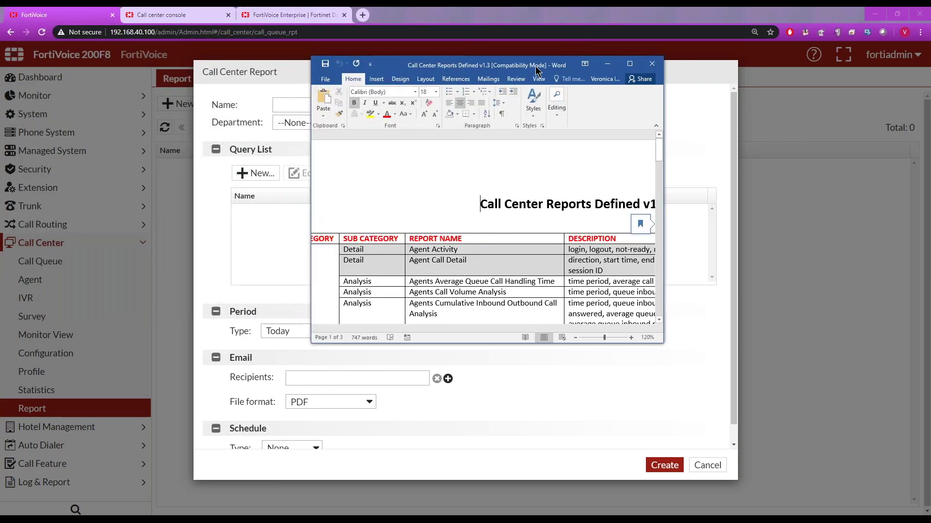
double_click(536, 71)
mouse_move(926, 117)
left_mouse_down()
mouse_move(926, 267)
mouse_move(929, 133)
left_mouse_up()
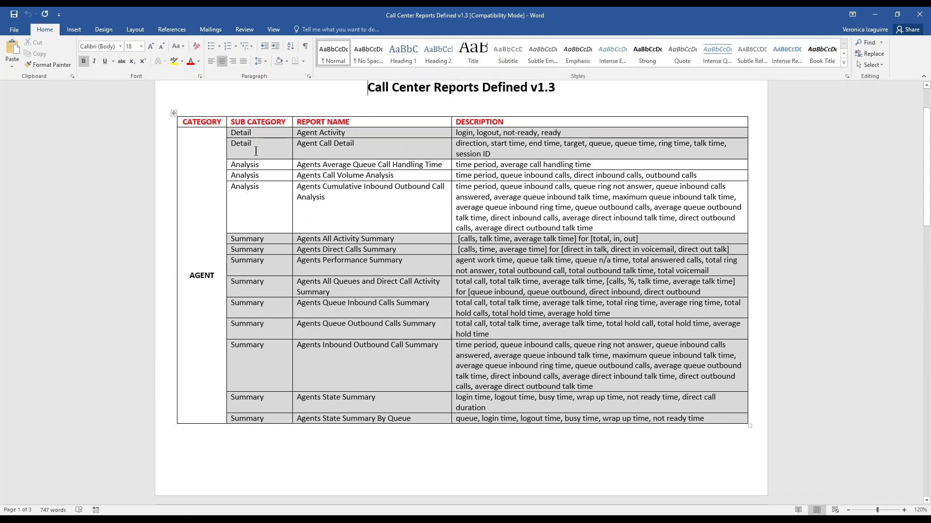
Examine the agent summary reports in the table, including the description of Agents All Activity Summary.
left_click(234, 241)
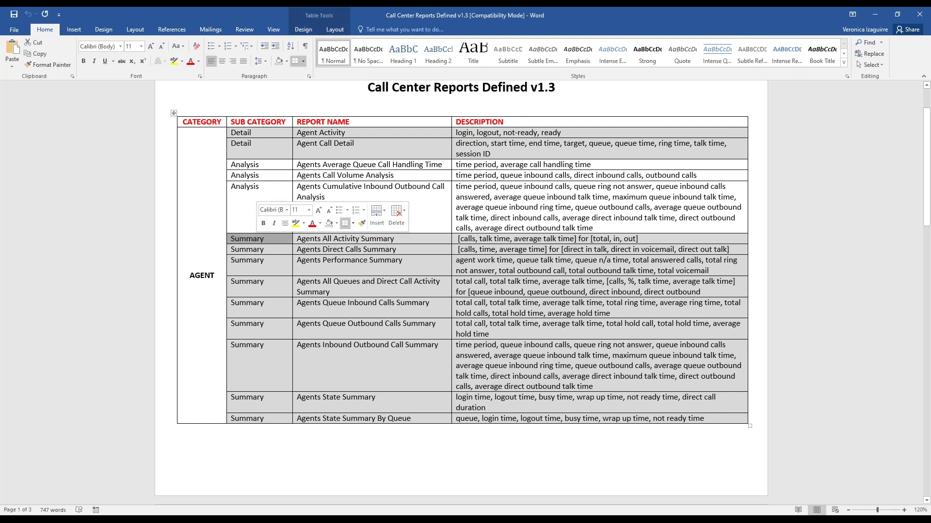
left_click_drag(294, 239, 316, 419)
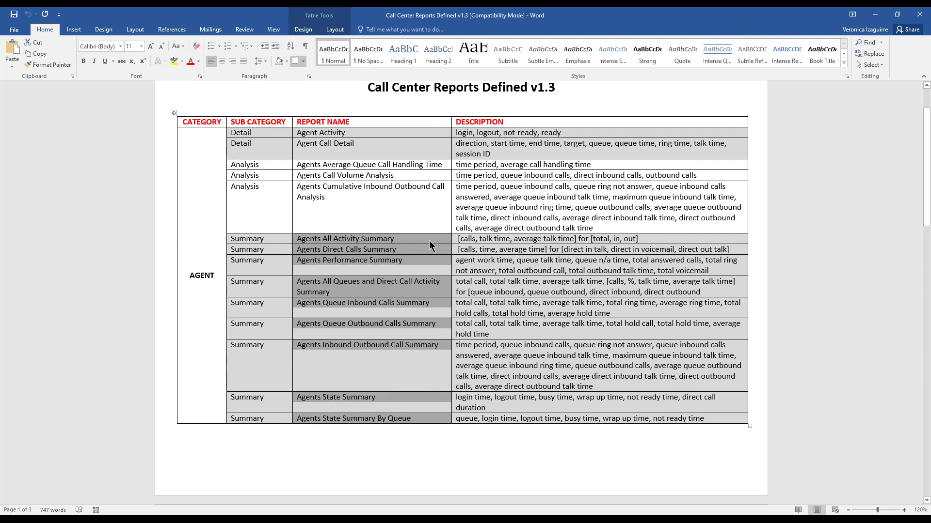
left_click(420, 239)
left_click_drag(298, 239, 567, 242)
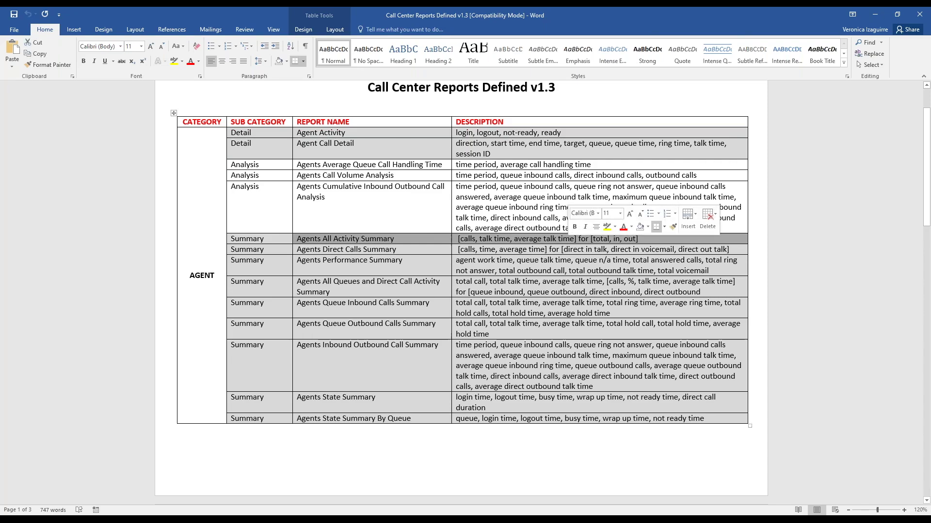
left_click(806, 296)
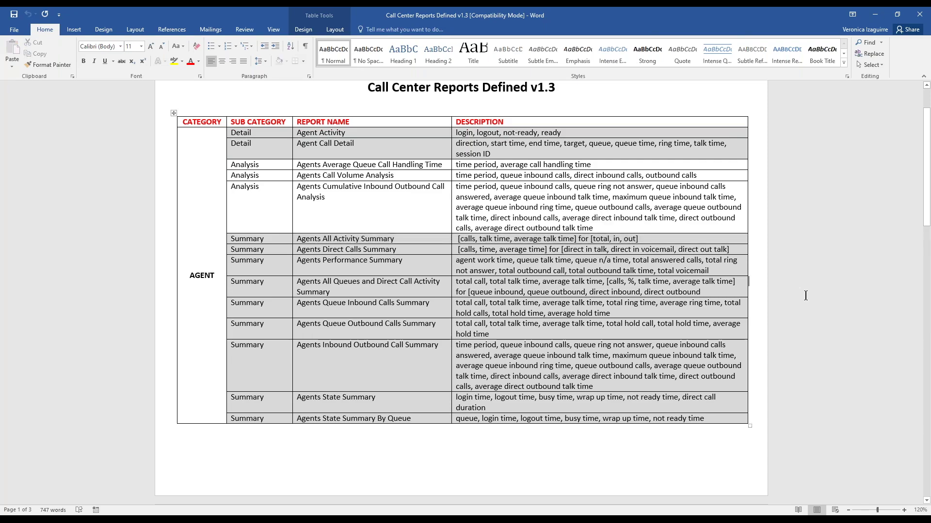
Search the document for "abandoned", examine the Queue Abandoned Call Summary entry, and minimize the document.
key("ctrl+f")
type("ab")
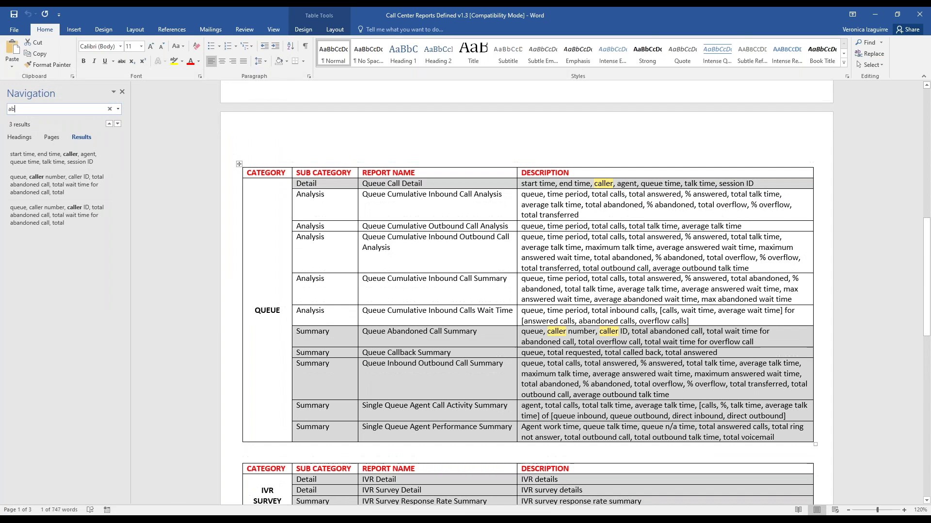
type("andoned")
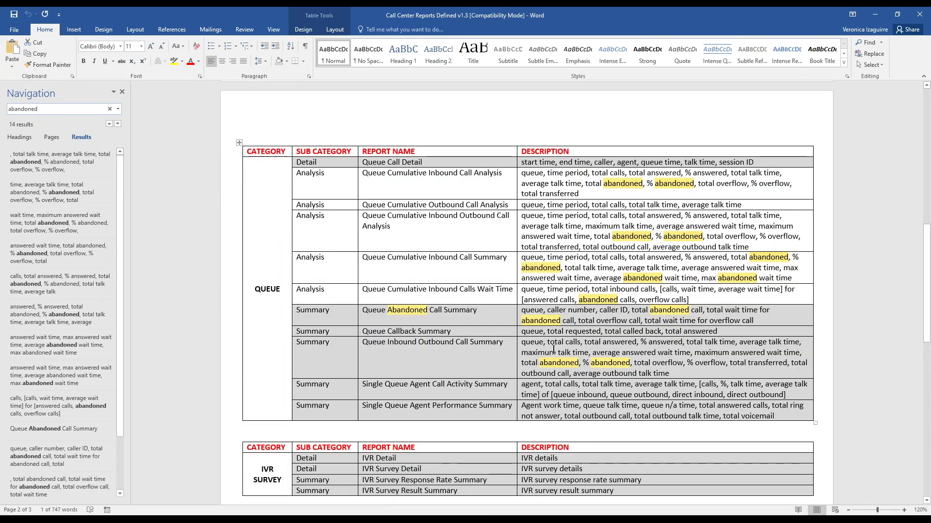
left_click_drag(362, 313, 475, 310)
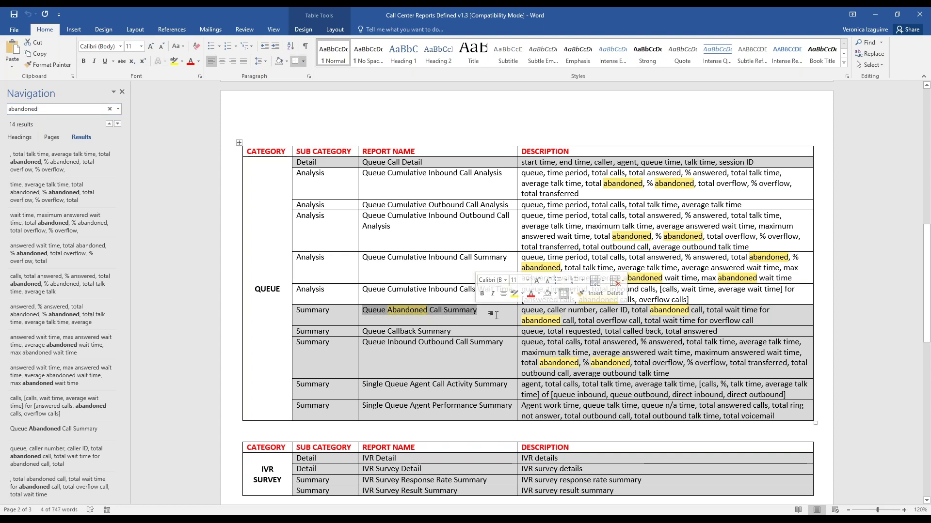
left_click(541, 283)
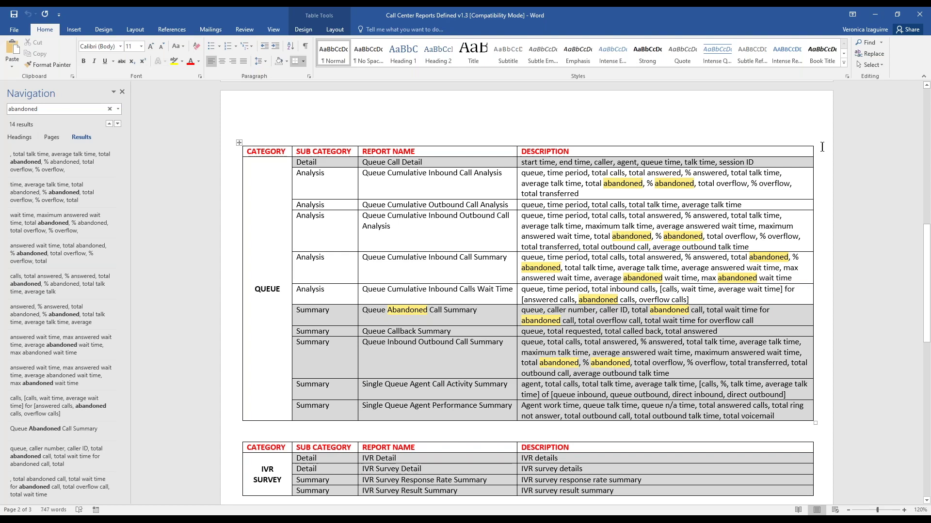
left_click(875, 15)
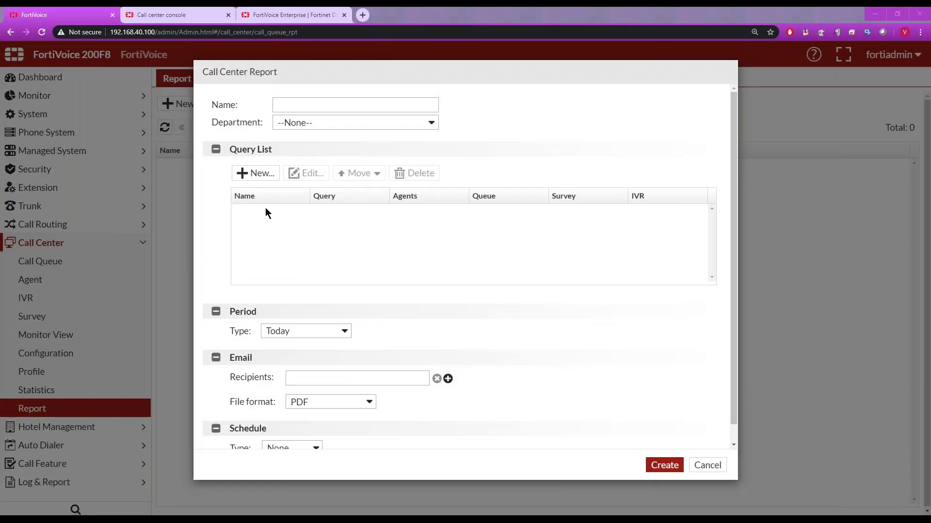
Examine the new report's period, email file format and schedule options, and close the form without creating the report.
left_click(340, 333)
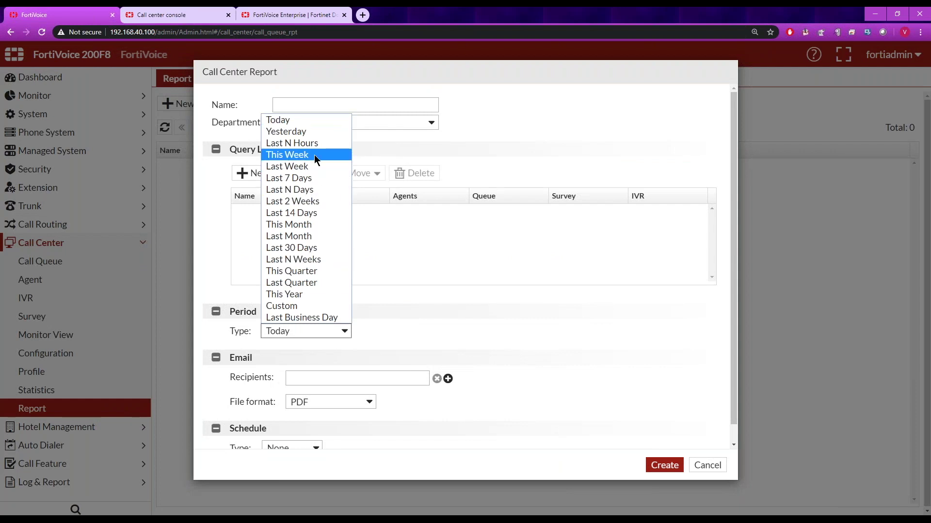
left_click(551, 346)
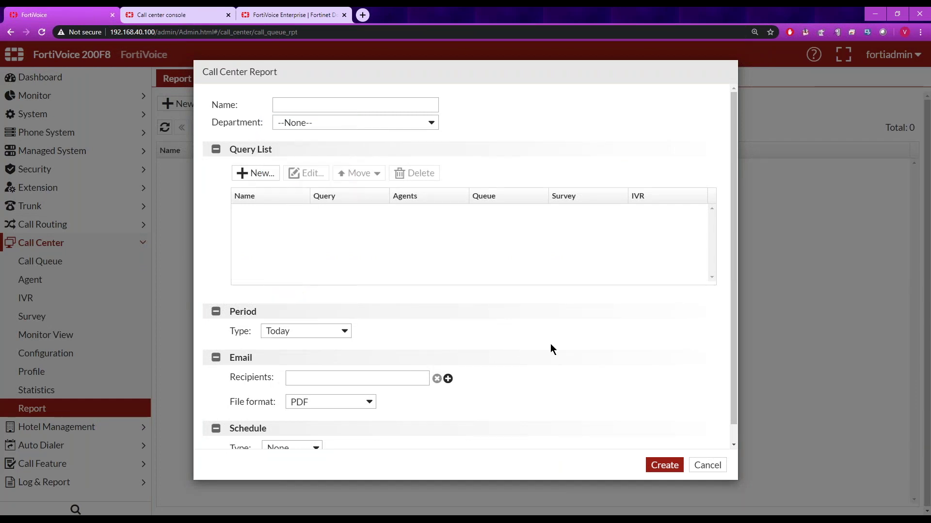
scroll(734, 333, "down", 1)
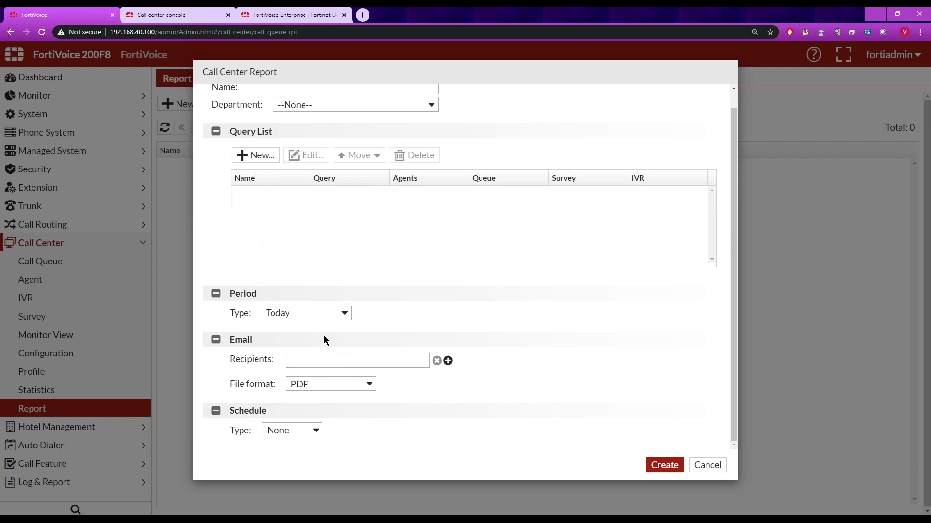
left_click(370, 385)
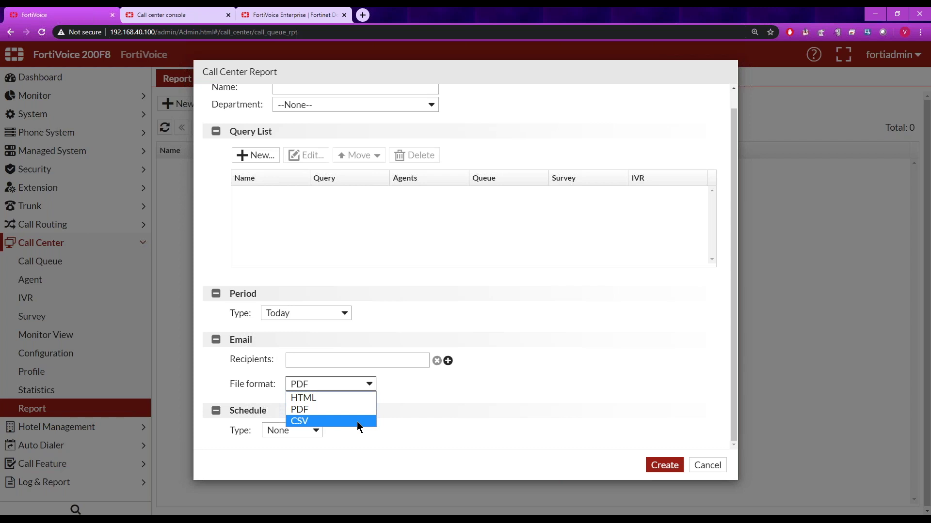
left_click(439, 416)
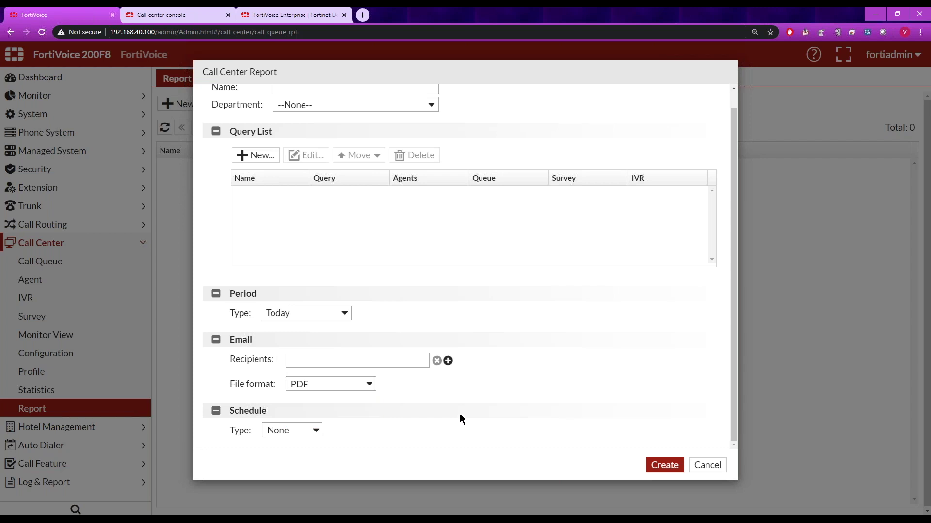
left_click(318, 431)
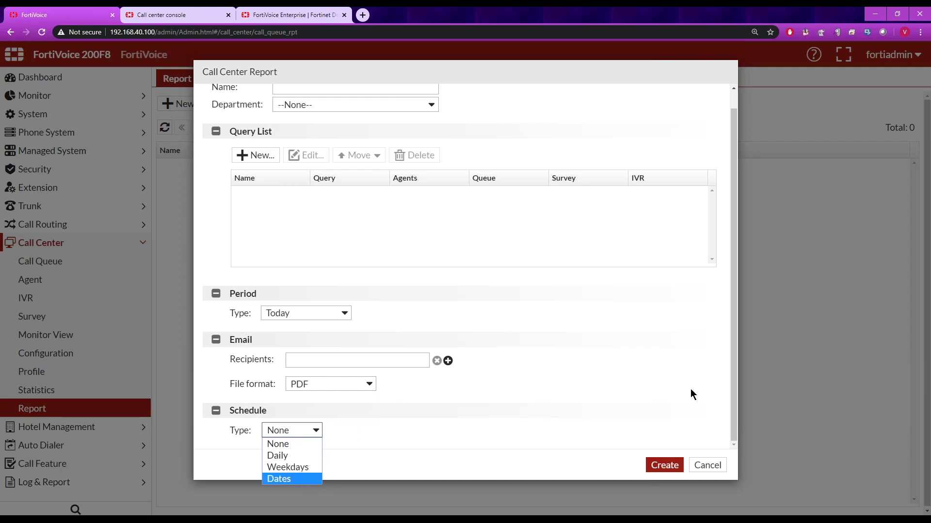
left_click(702, 467)
left_click(702, 467)
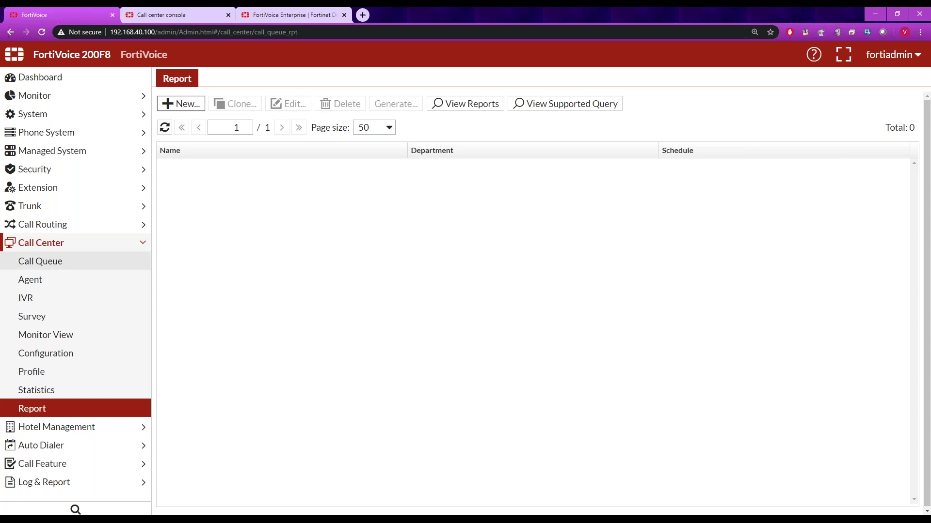
Open the call center IVR settings, switch them to the list view, and show the RESTful Service page.
left_click(27, 303)
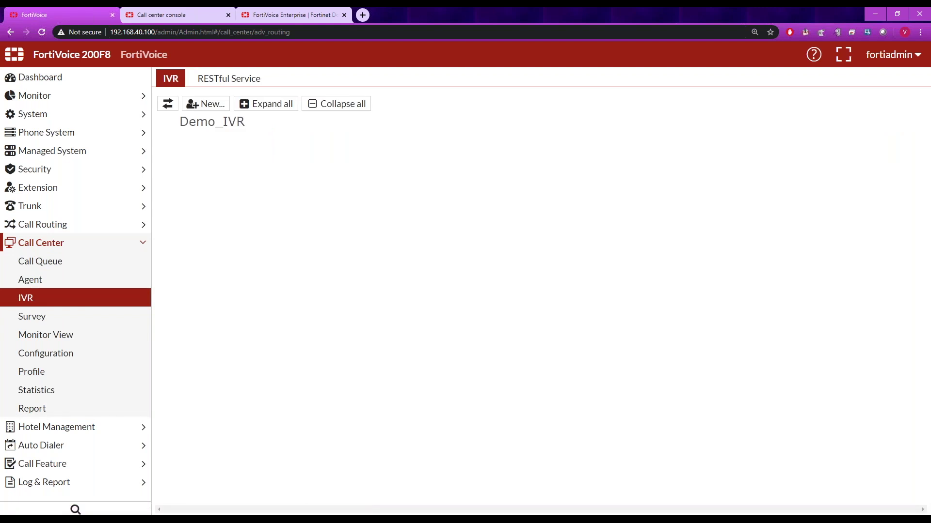
left_click(167, 105)
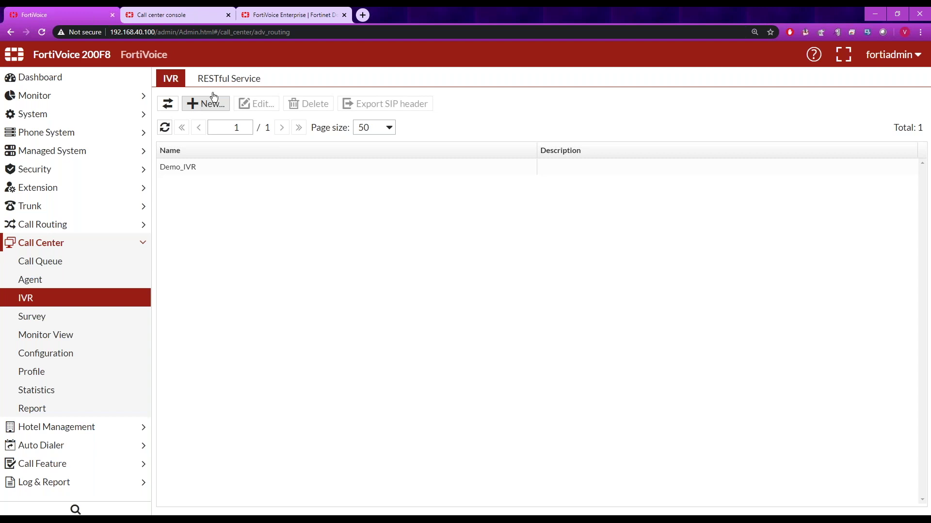
left_click(231, 79)
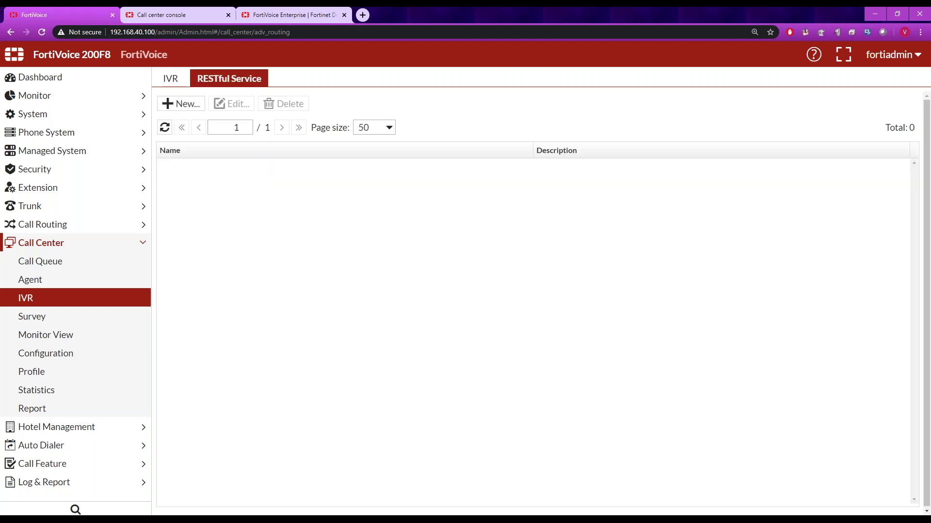
Open IVR Technical Note 6.0.0 in the Fortinet Document Library, expand its two topic groups, and highlight the docs.fortinet.com address.
left_click(301, 16)
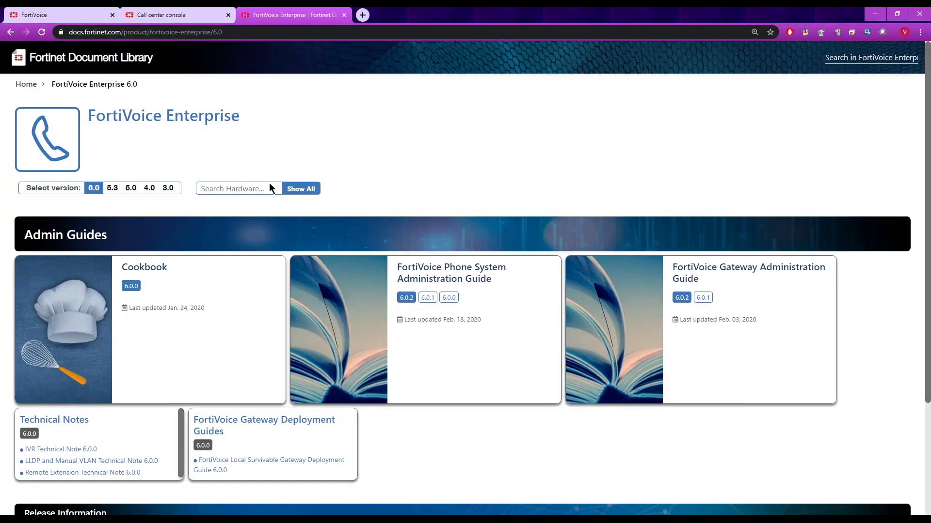
left_click(63, 451)
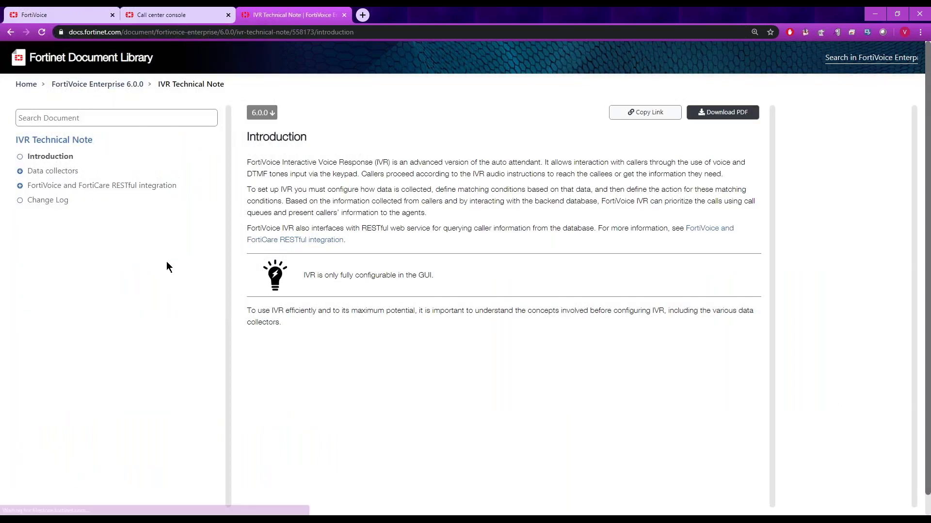
left_click(20, 171)
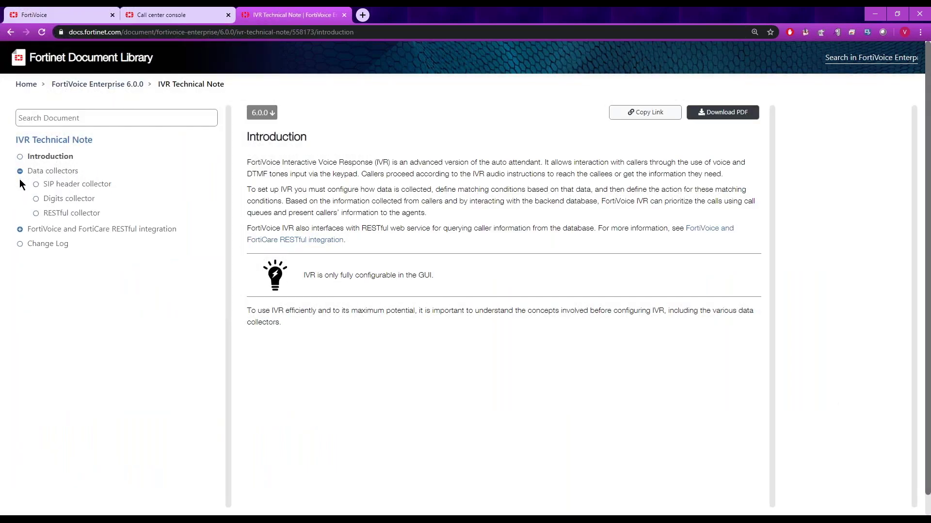
left_click(20, 230)
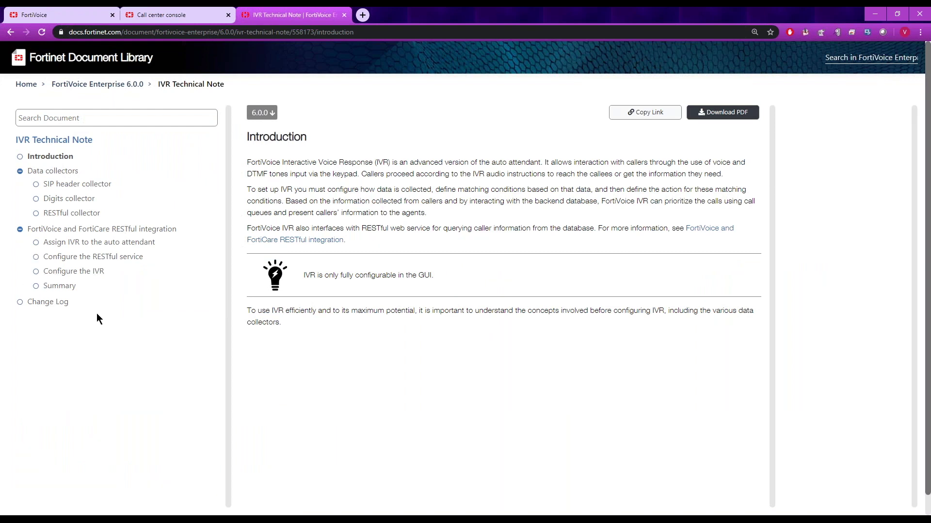
left_click_drag(122, 31, 71, 37)
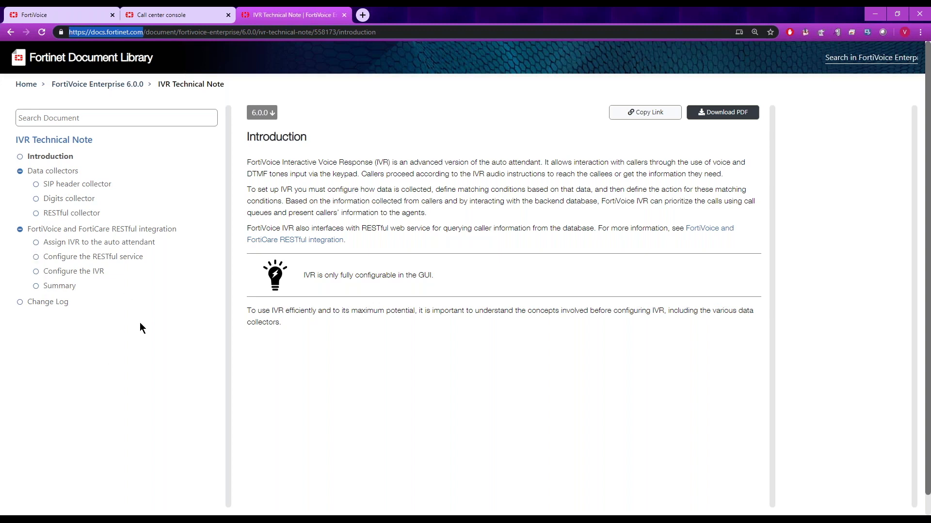
Examine the SIP header, digits and RESTful collector topics, and open the Assign IVR to the auto attendant instructions.
left_click(90, 184)
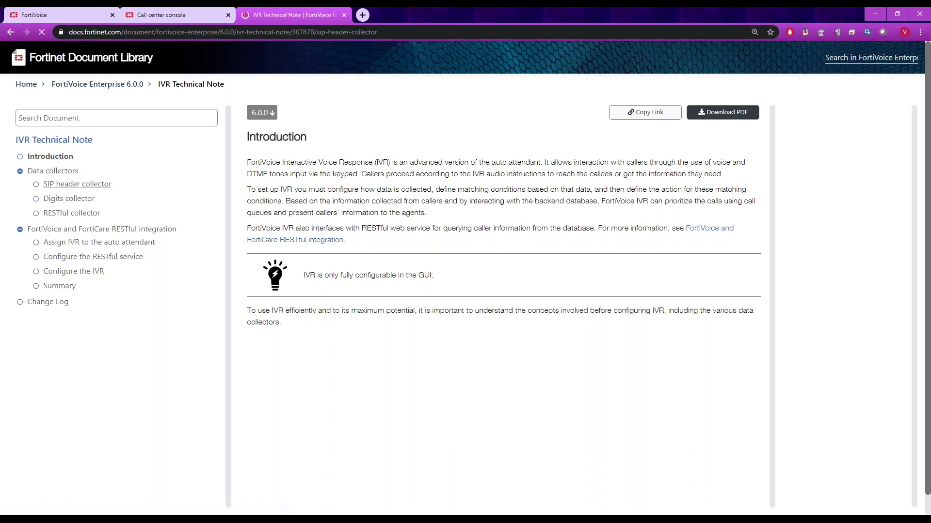
left_click(74, 199)
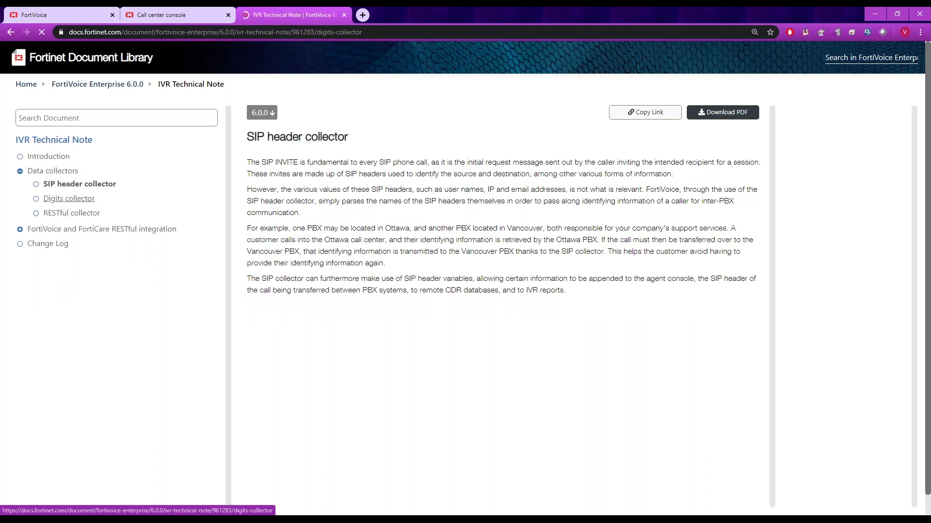
left_click(68, 213)
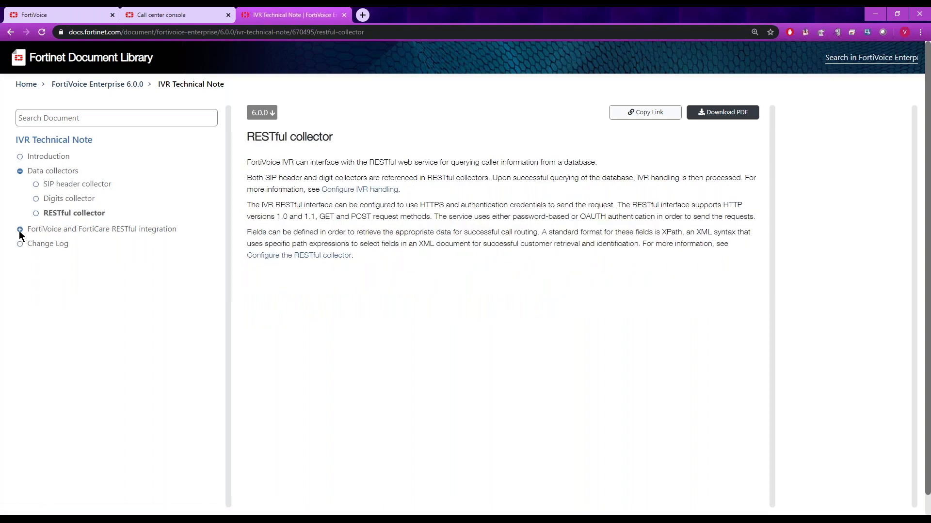
left_click(19, 230)
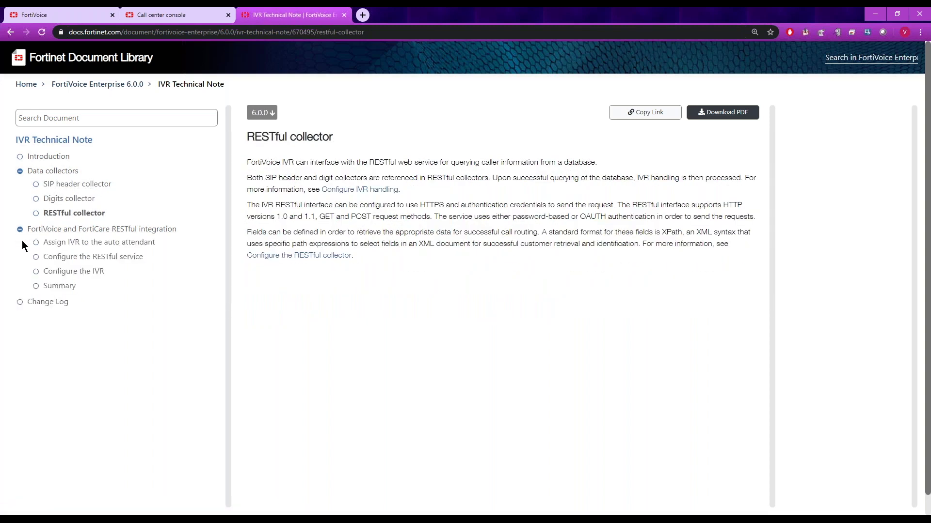
left_click(63, 245)
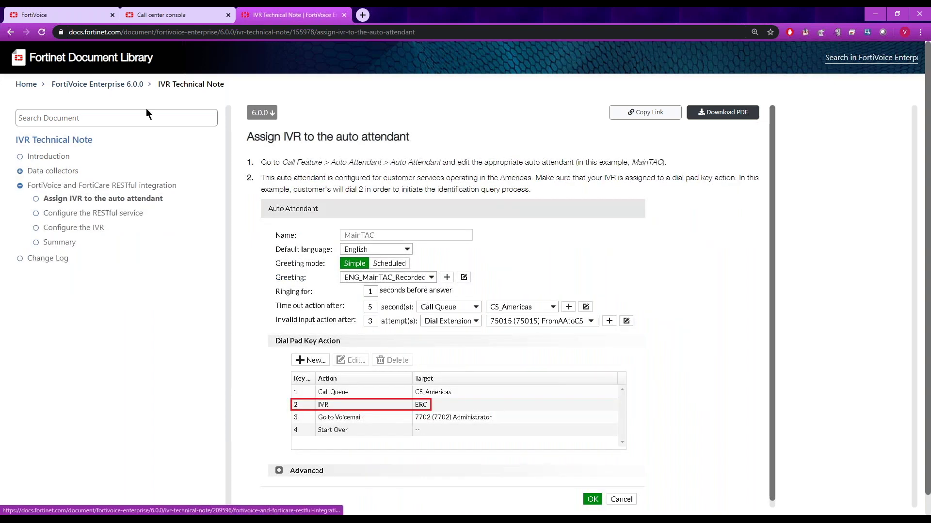
Return to the FortiVoice administration site, collapse the Call Center section, and show the dashboard status.
left_click(66, 21)
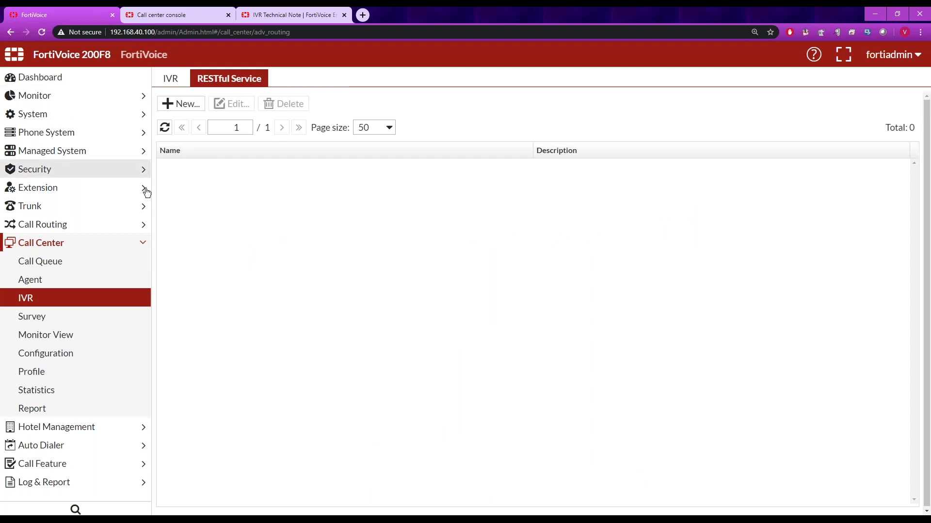
left_click(99, 248)
left_click(74, 79)
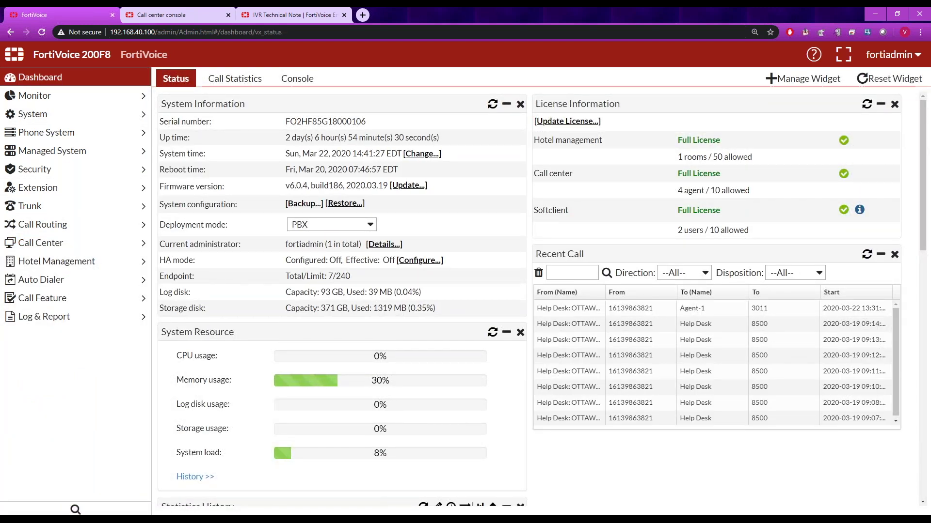
Open the FortiVoice Enterprise 6.0 Cookbook in the document library and expand the call center setup and skill-based routing topics.
left_click(285, 19)
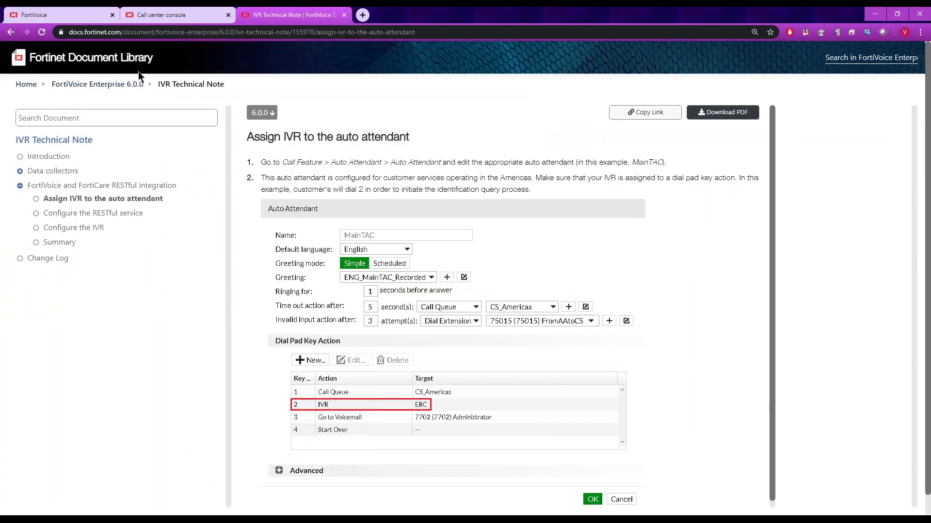
left_click(85, 87)
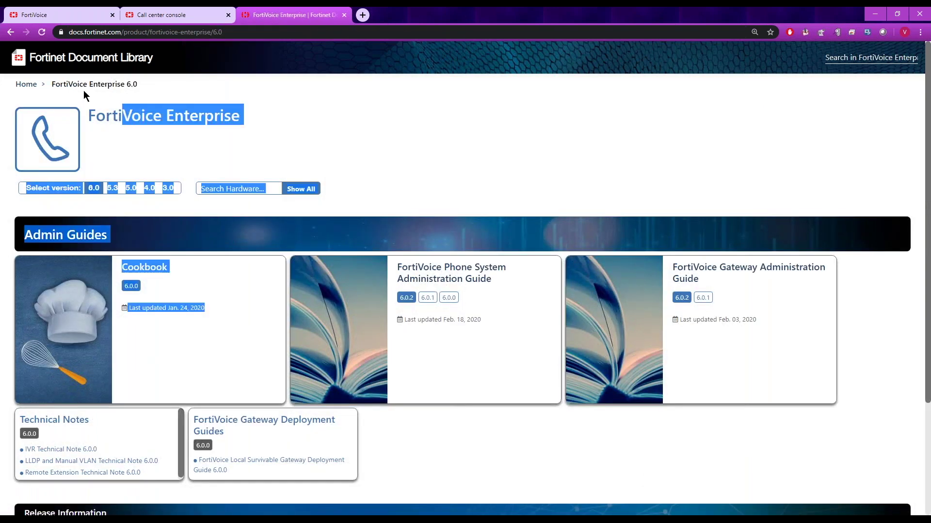
left_click(374, 139)
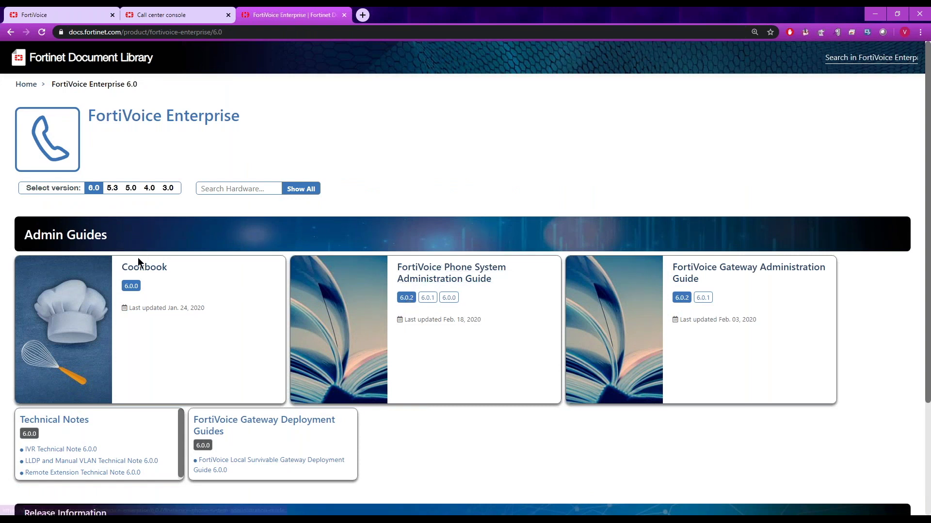
left_click(137, 270)
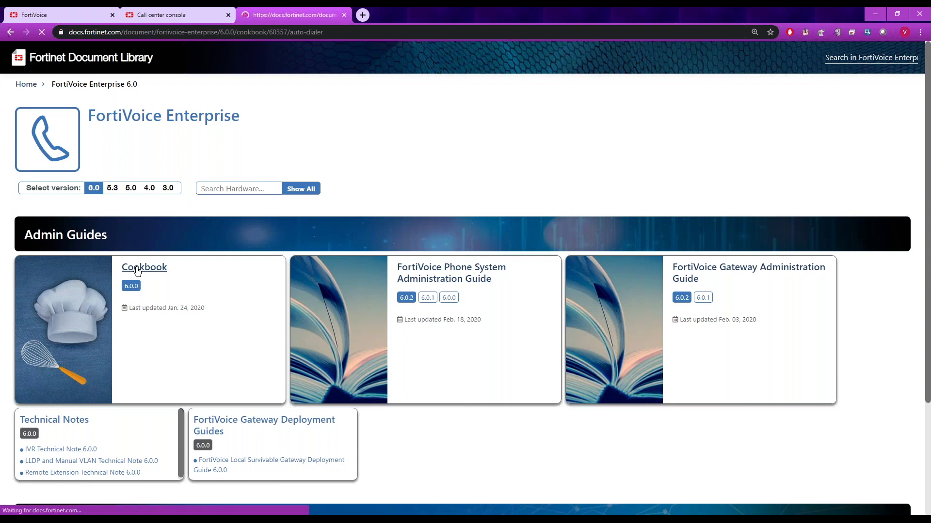
left_click(24, 189)
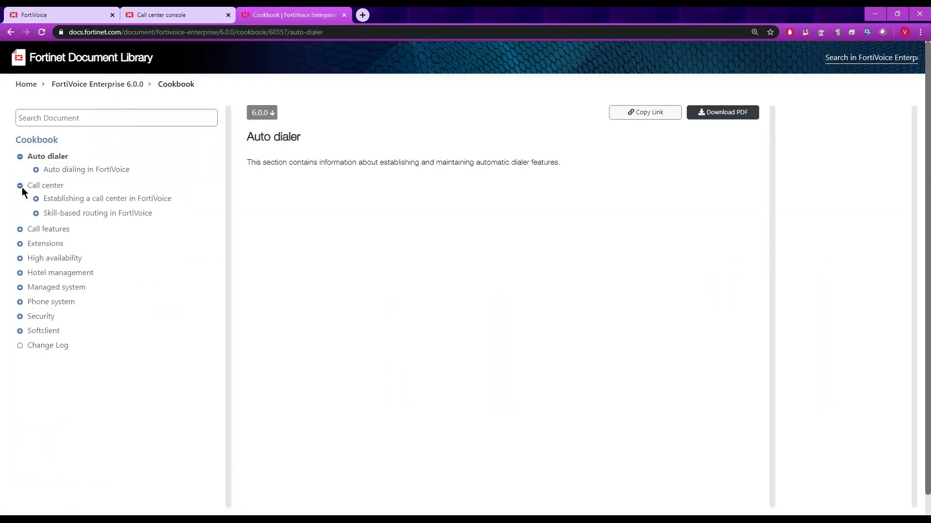
left_click(36, 199)
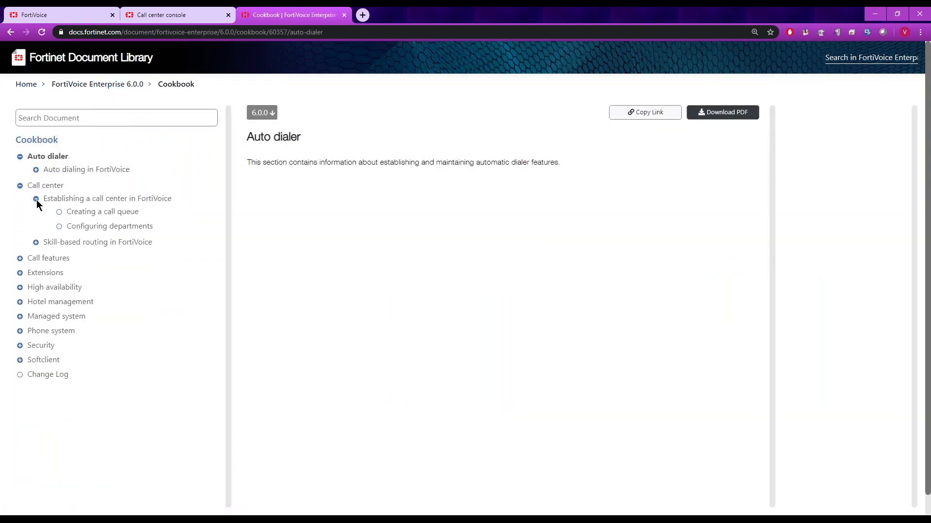
left_click(36, 242)
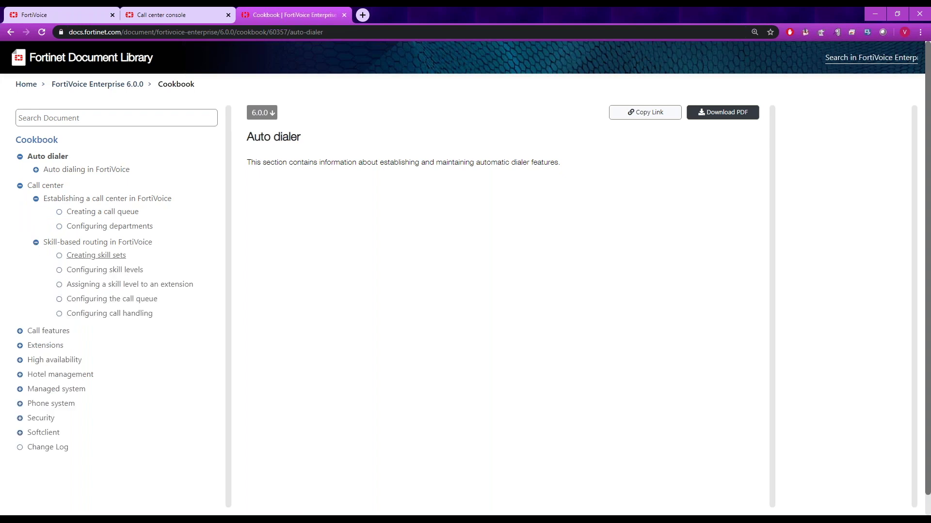
Open the online help for the FortiVoice Call Queue page, close it, and return to the dashboard.
left_click(58, 13)
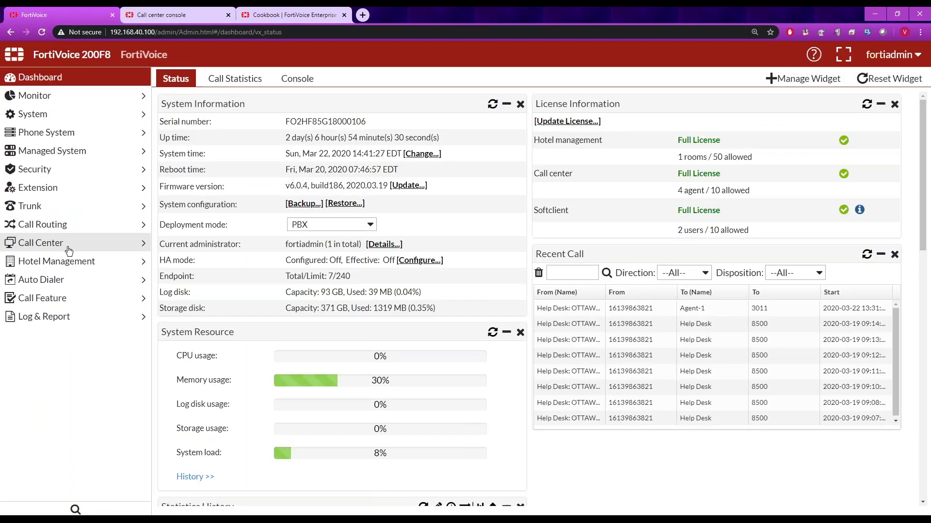
left_click(72, 247)
left_click(62, 262)
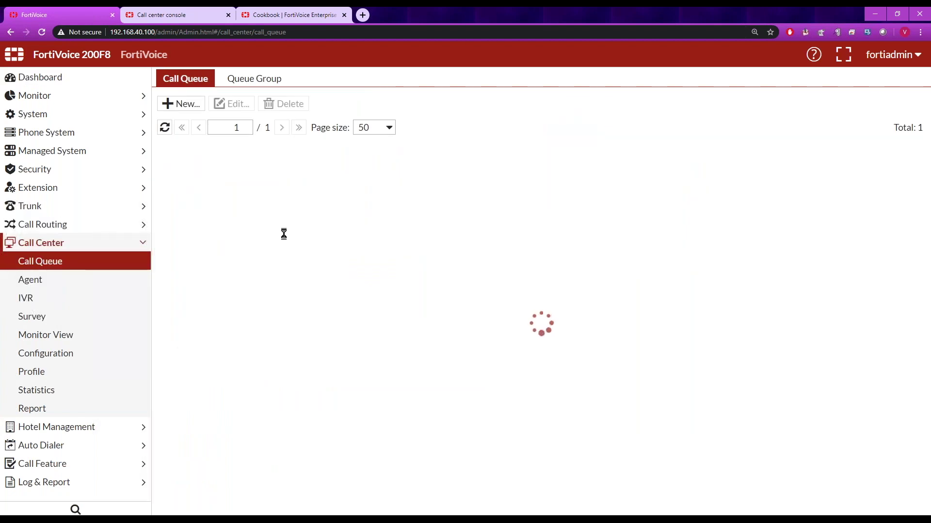
left_click(814, 58)
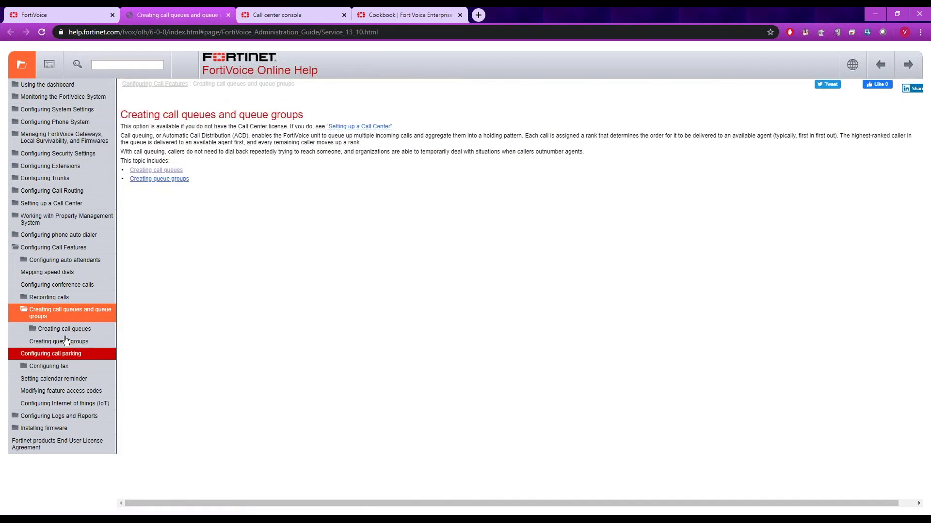
left_click(228, 14)
left_click(67, 79)
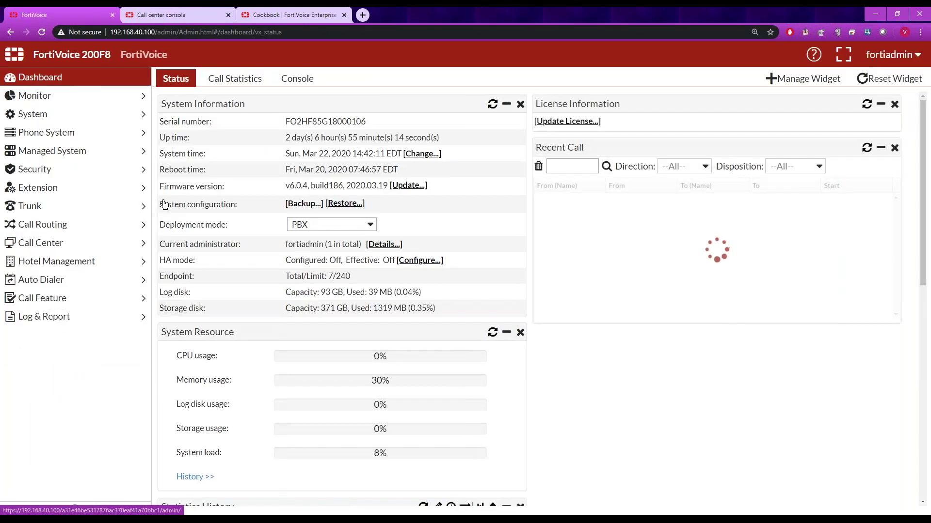